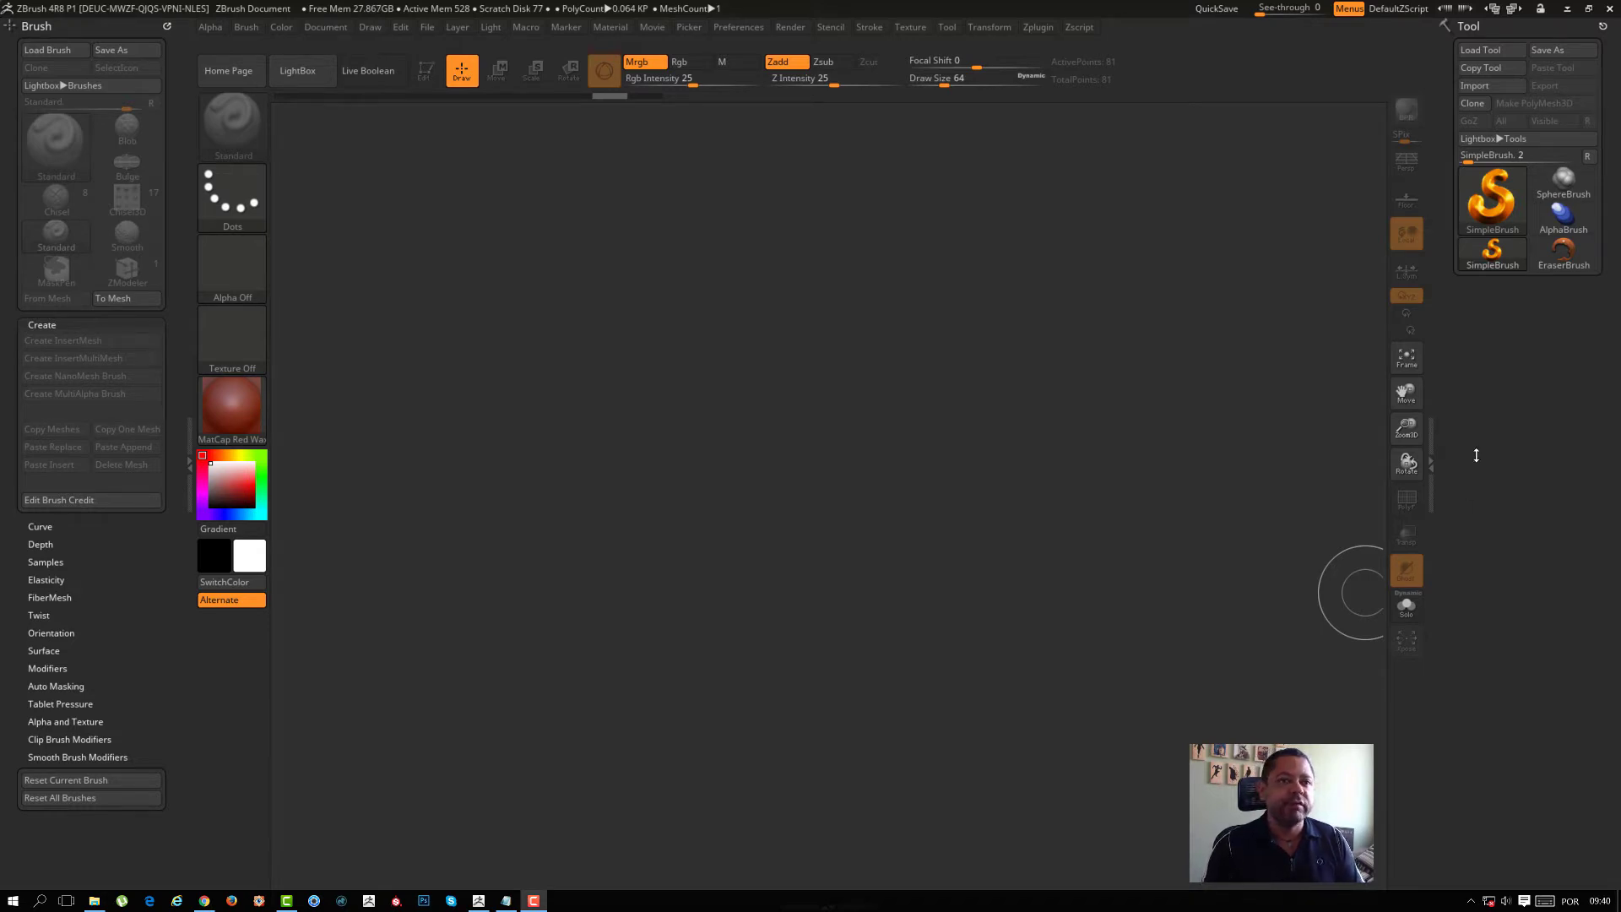
Draw an editable Sphere3D in the canvas centre and shade it with BasicMaterial
left_click(1486, 230)
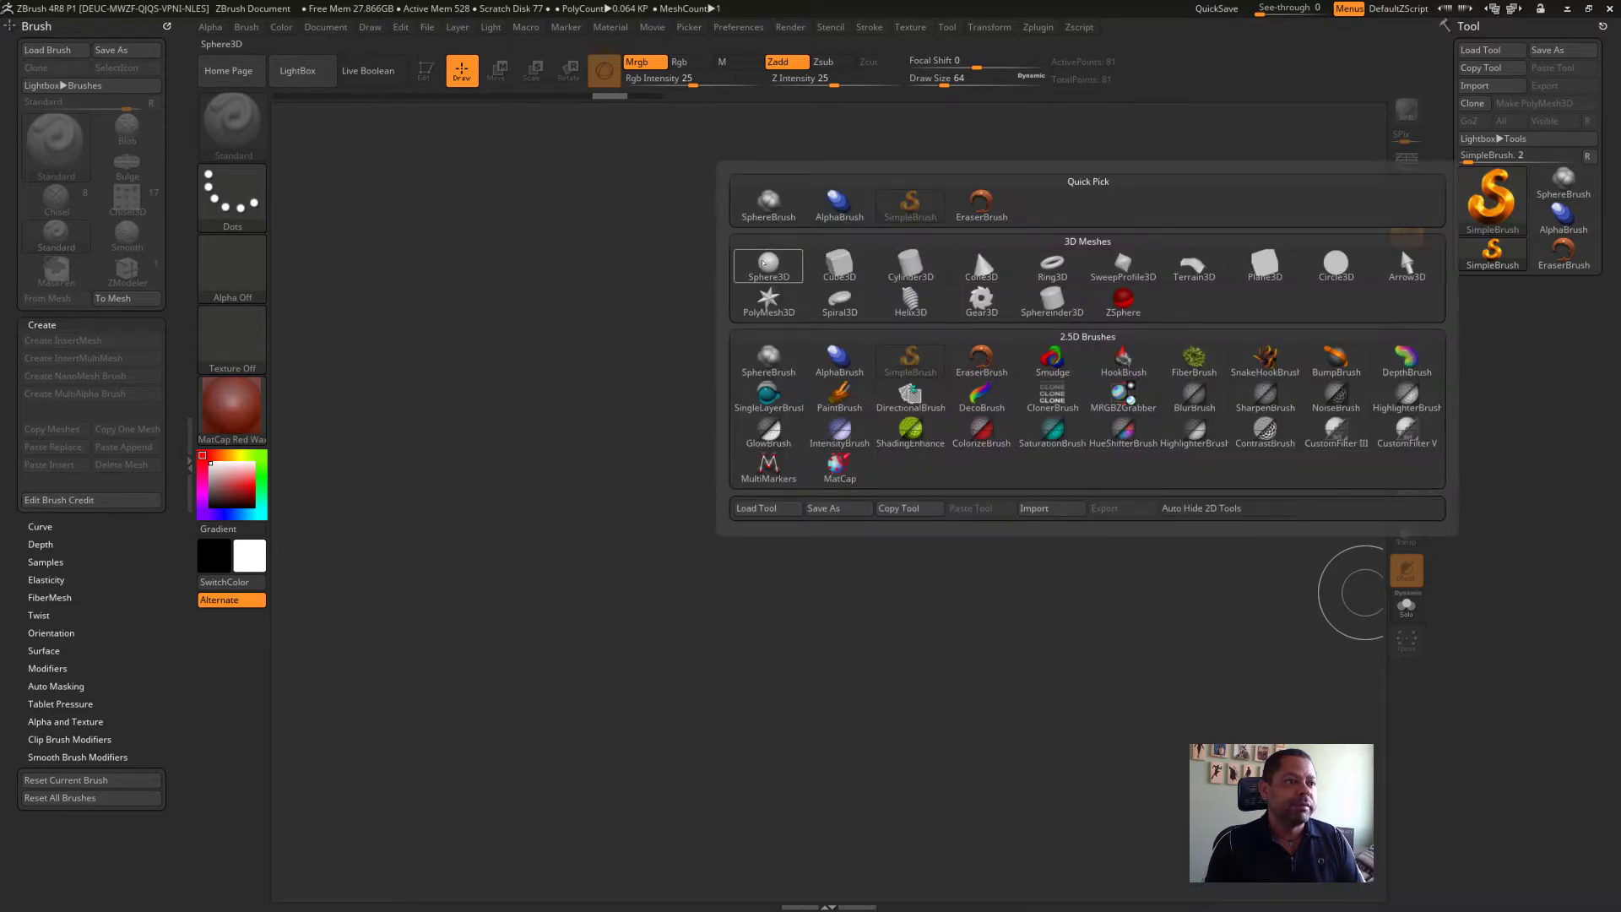
left_click(769, 264)
left_click_drag(778, 434, 586, 350)
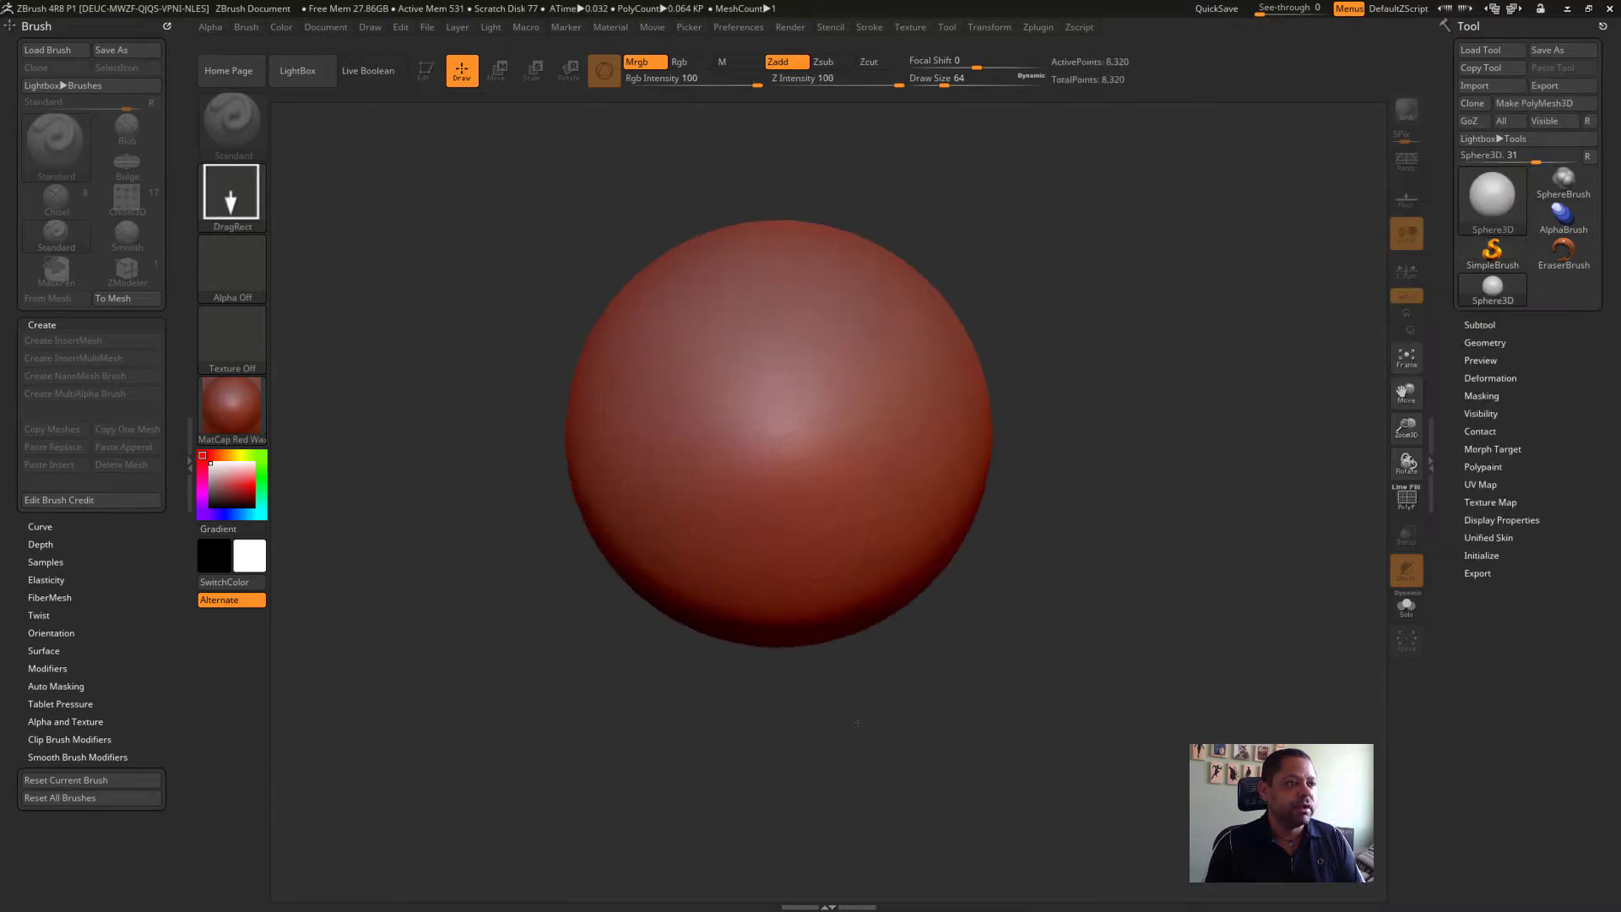
left_click(427, 73)
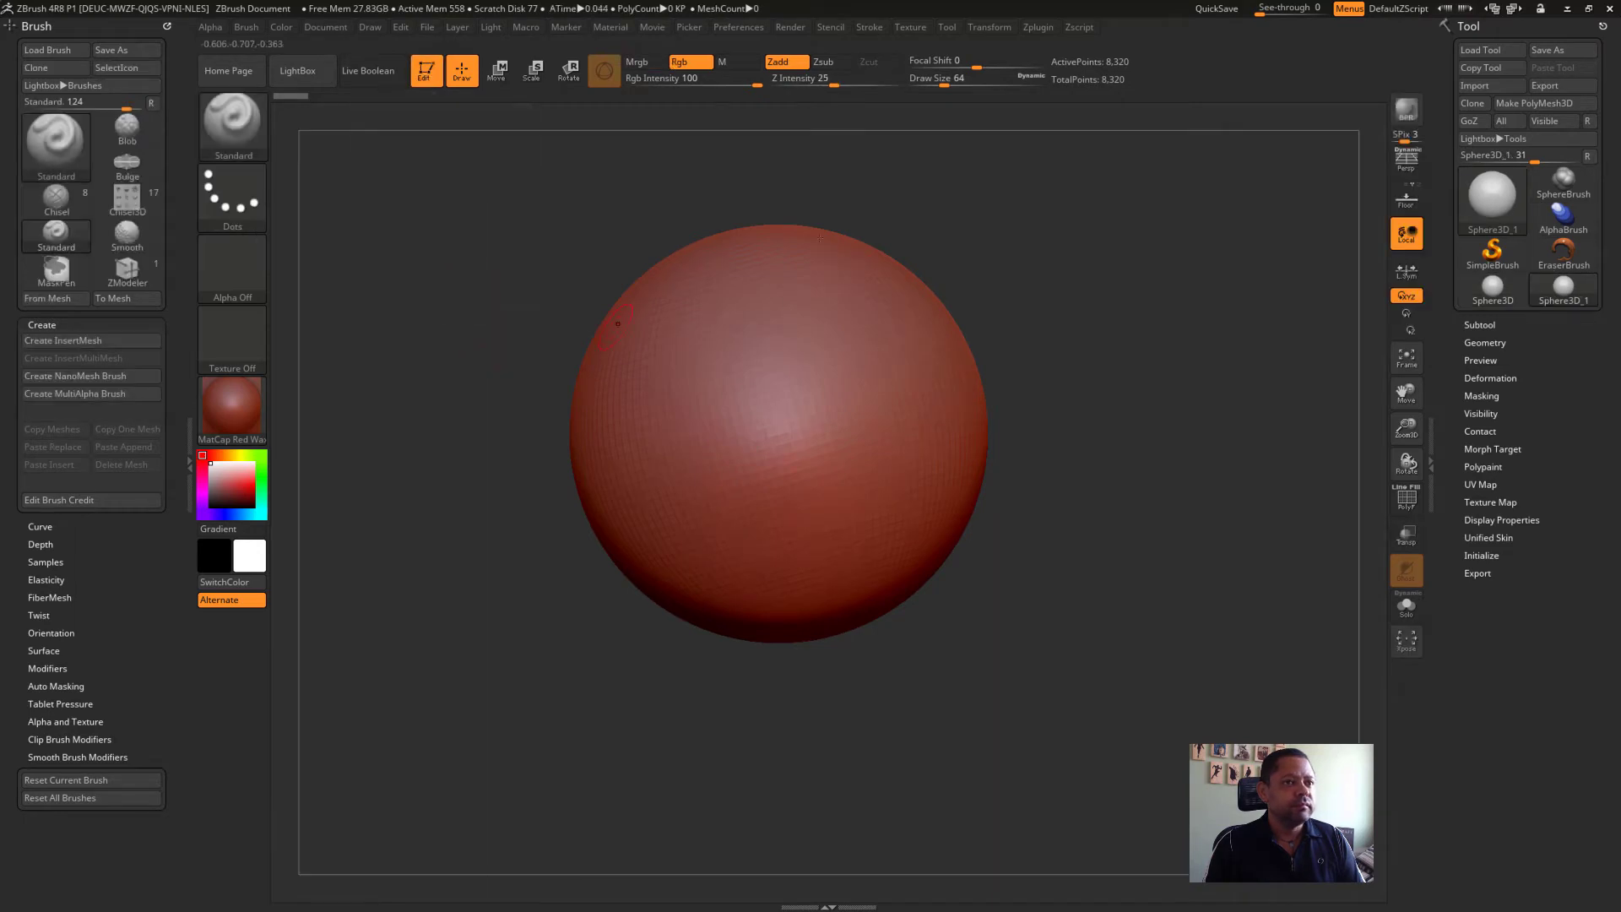
left_click(232, 409)
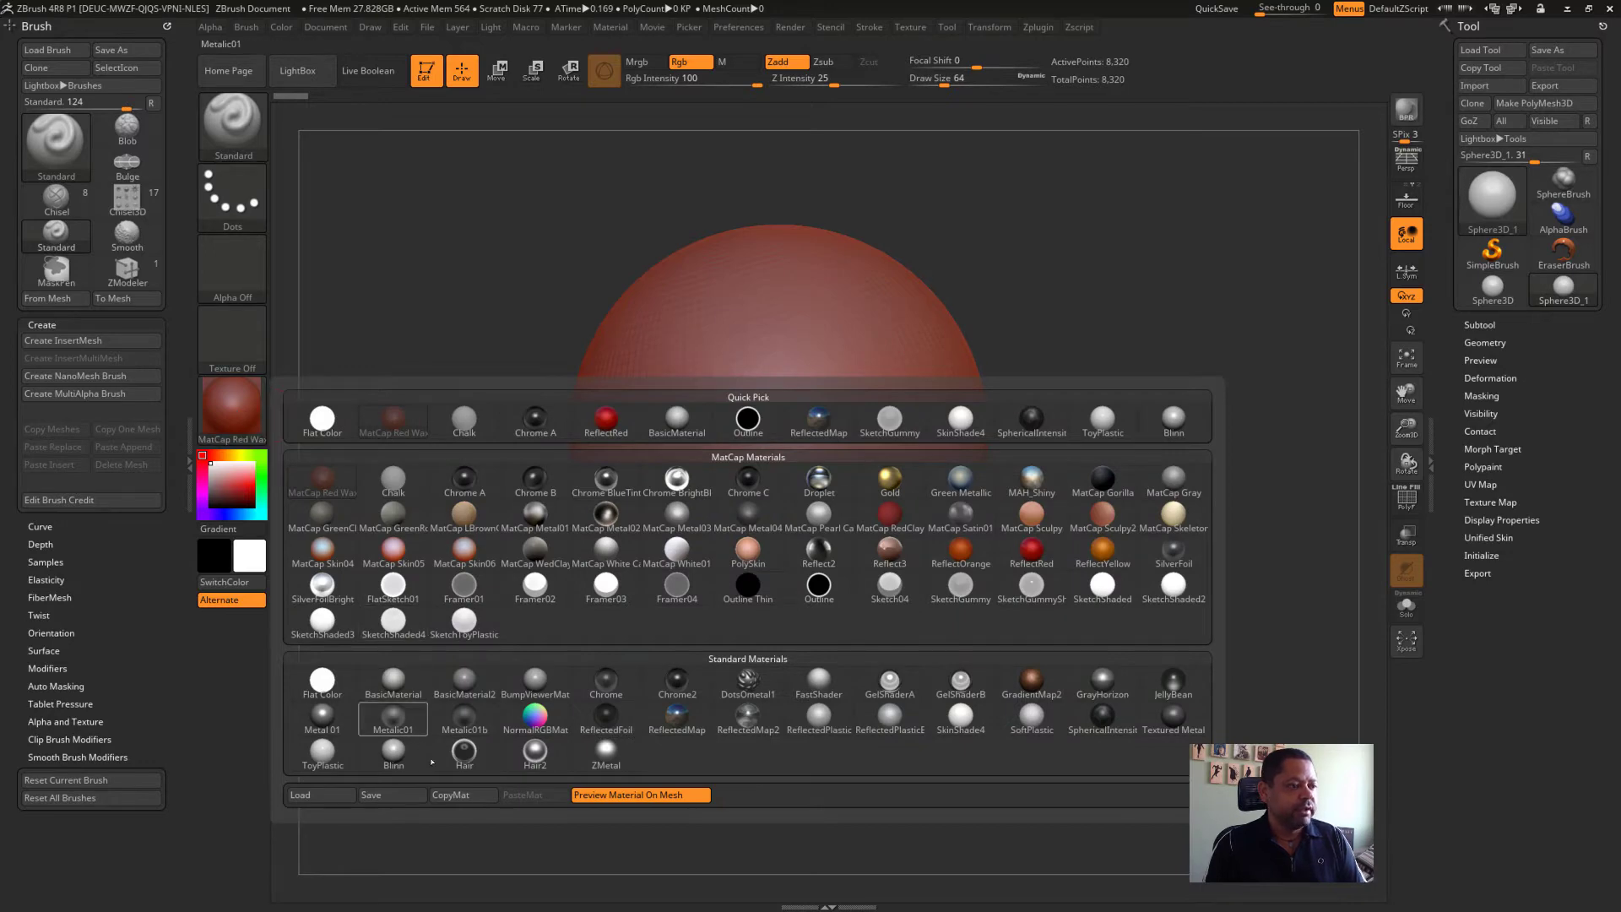
left_click(387, 688)
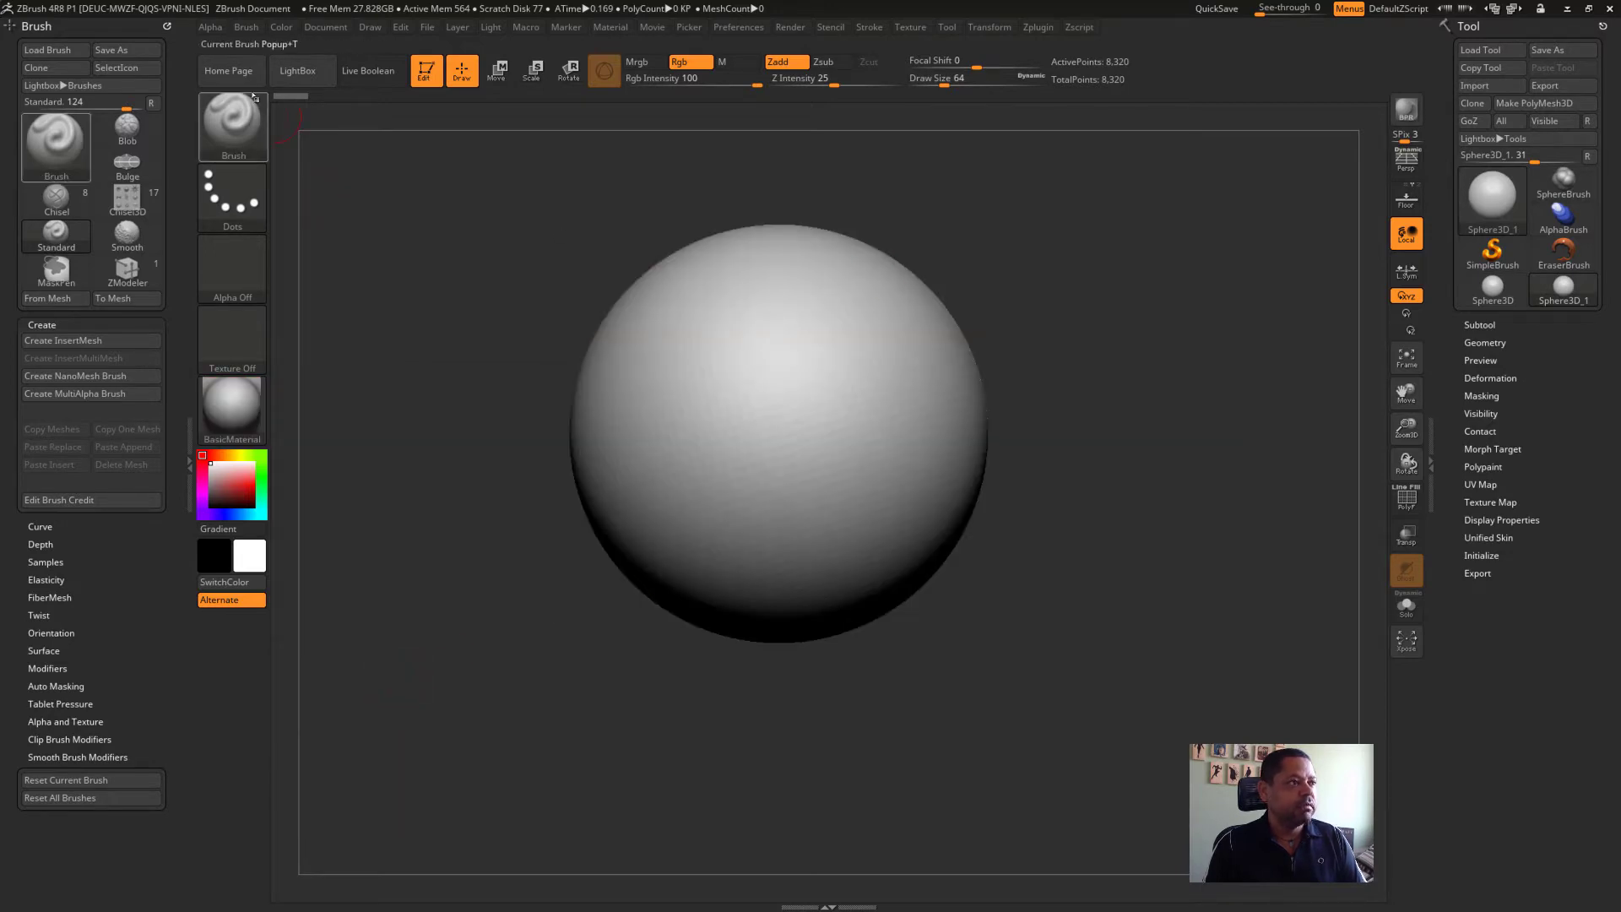
Load the InsertMesh_2 brush preset from the Brush palette's Load Brush dialog
left_click(241, 133)
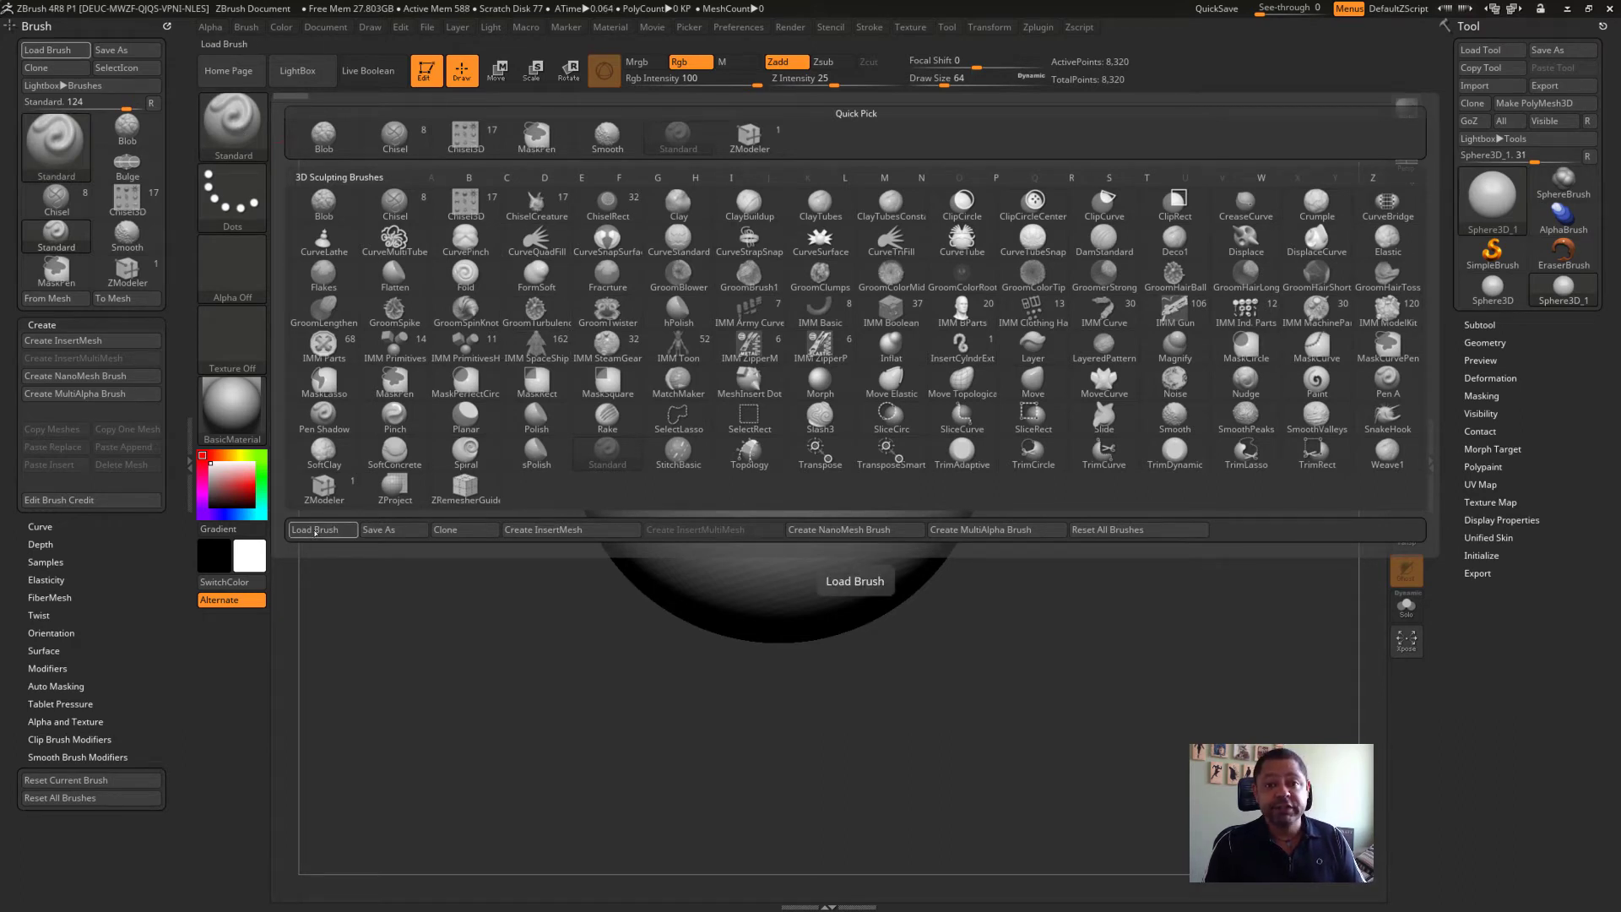
left_click(314, 530)
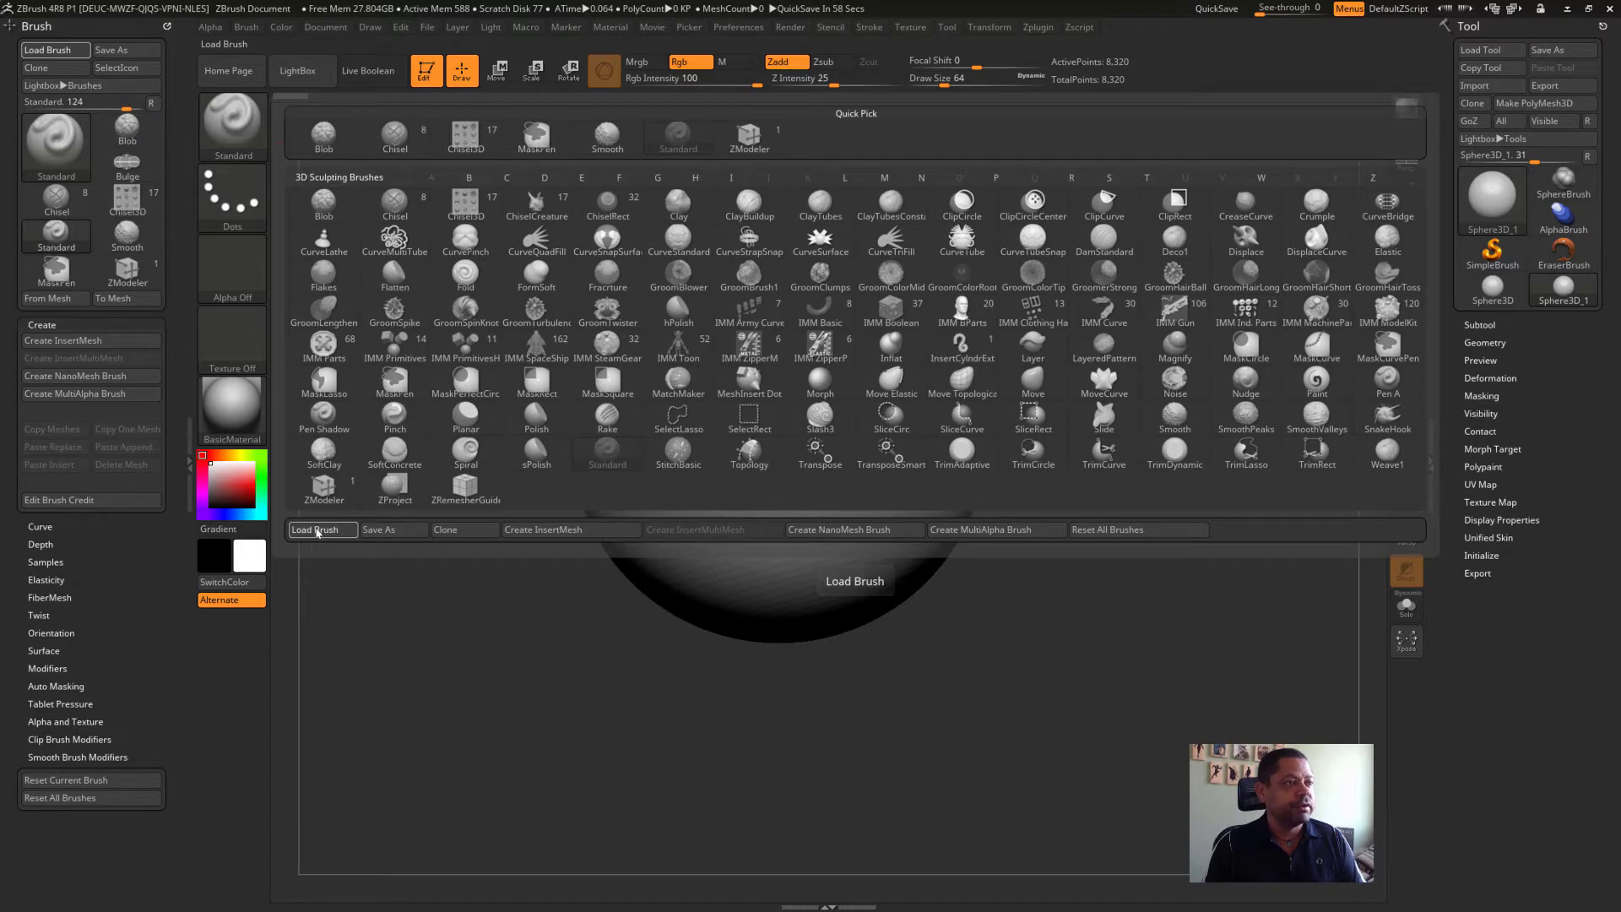
left_click(211, 119)
key("Return")
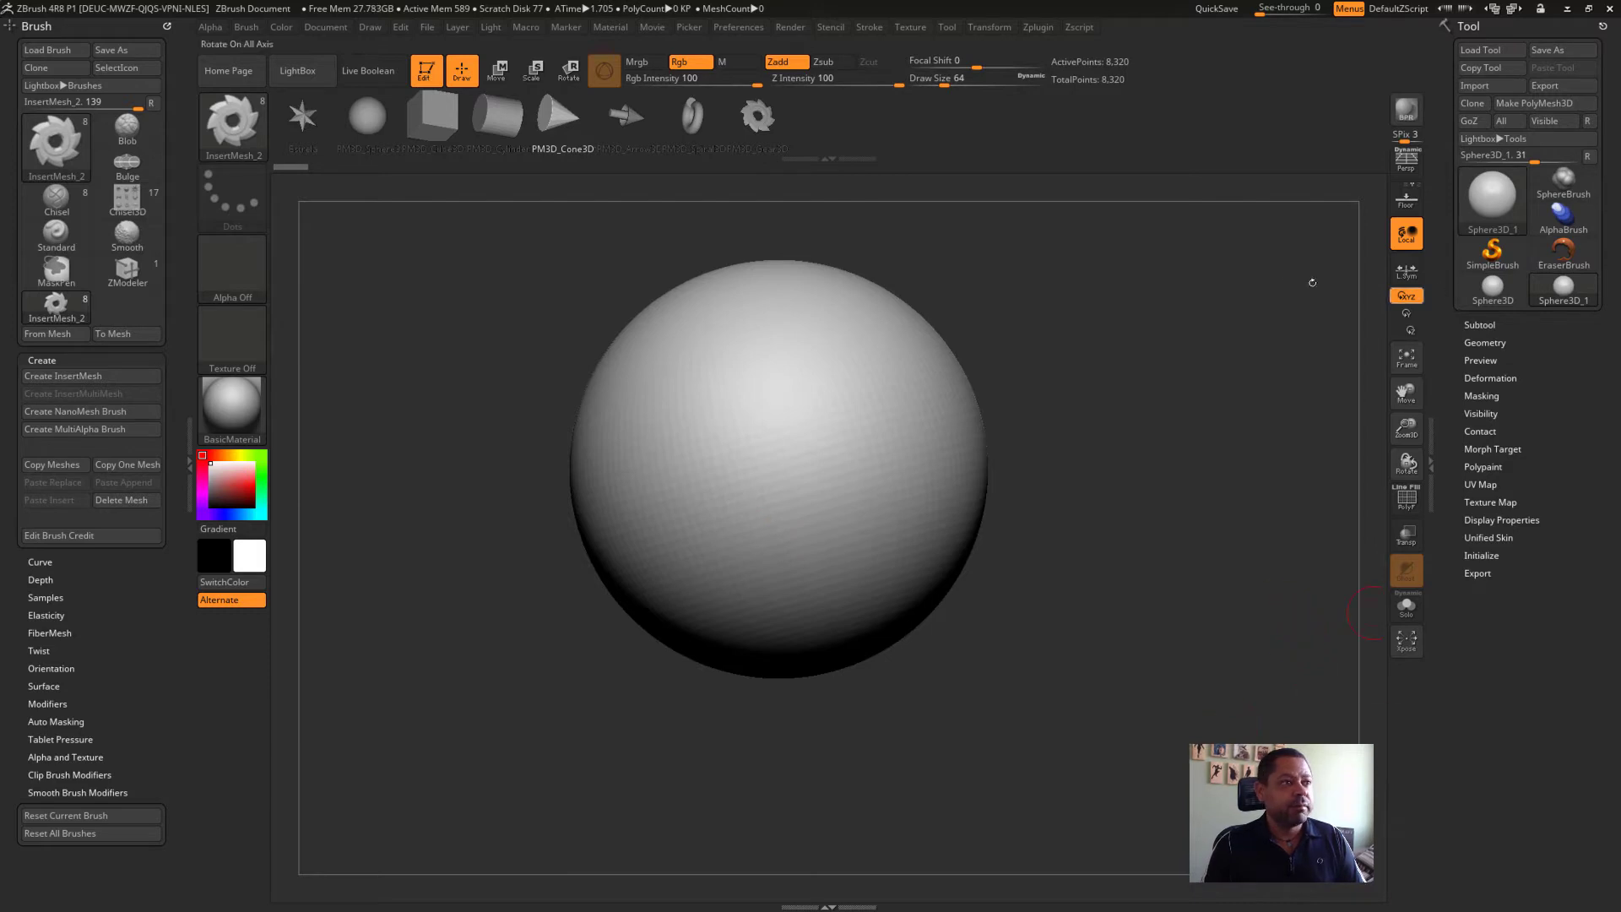
left_click(1498, 232)
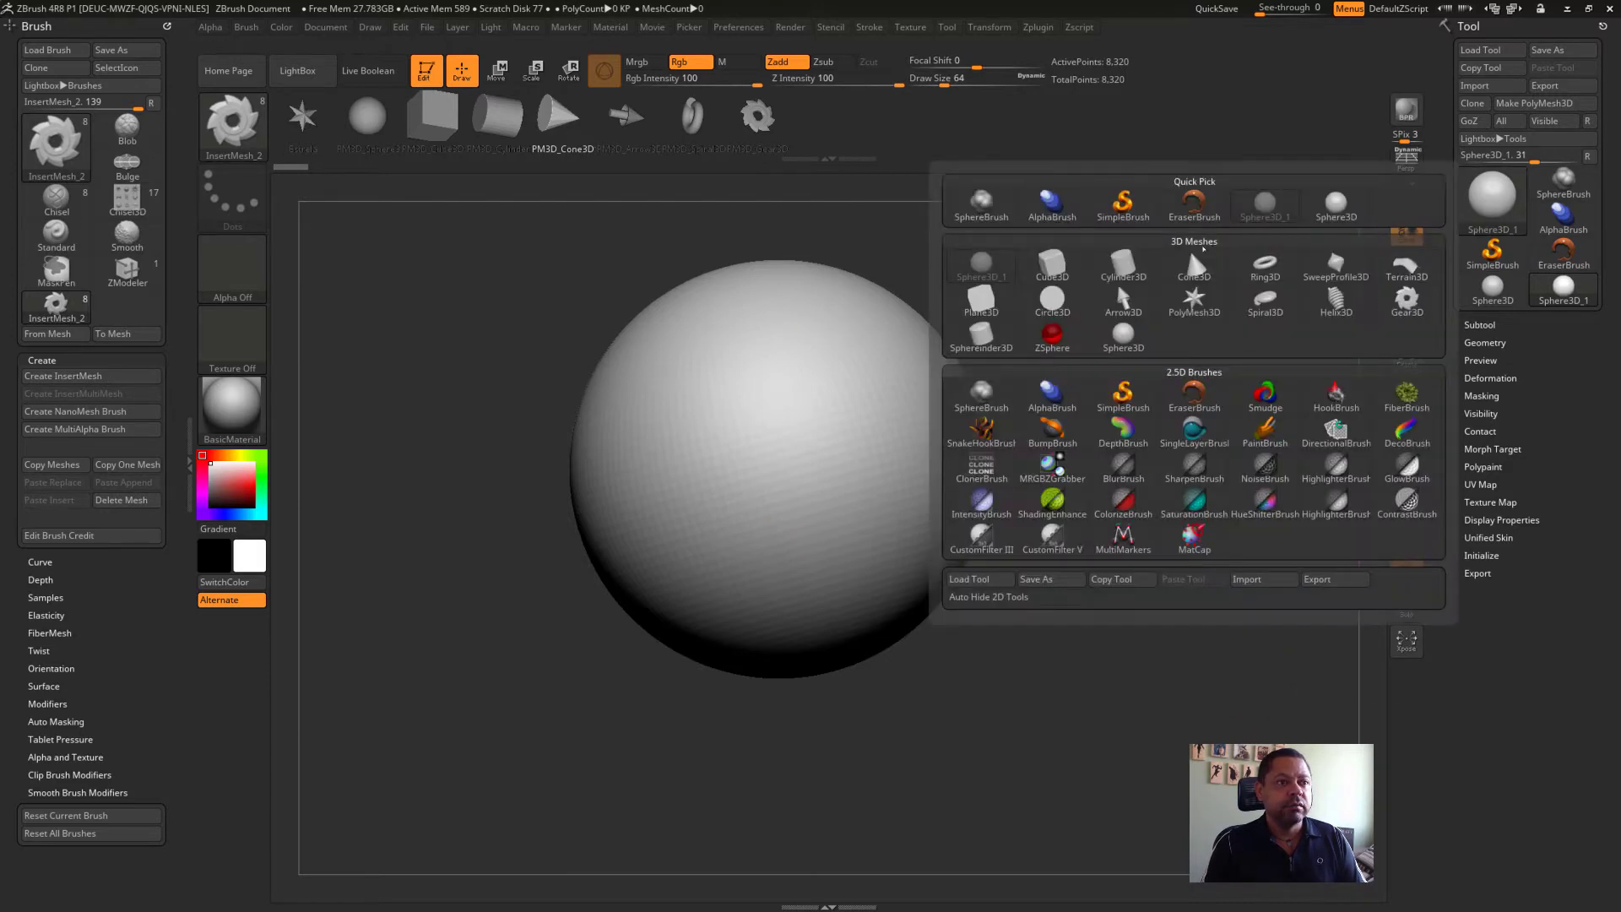
Clear the sphere, draw a large Plane3D, and convert it to an editable PolyMesh3D
left_click(425, 76)
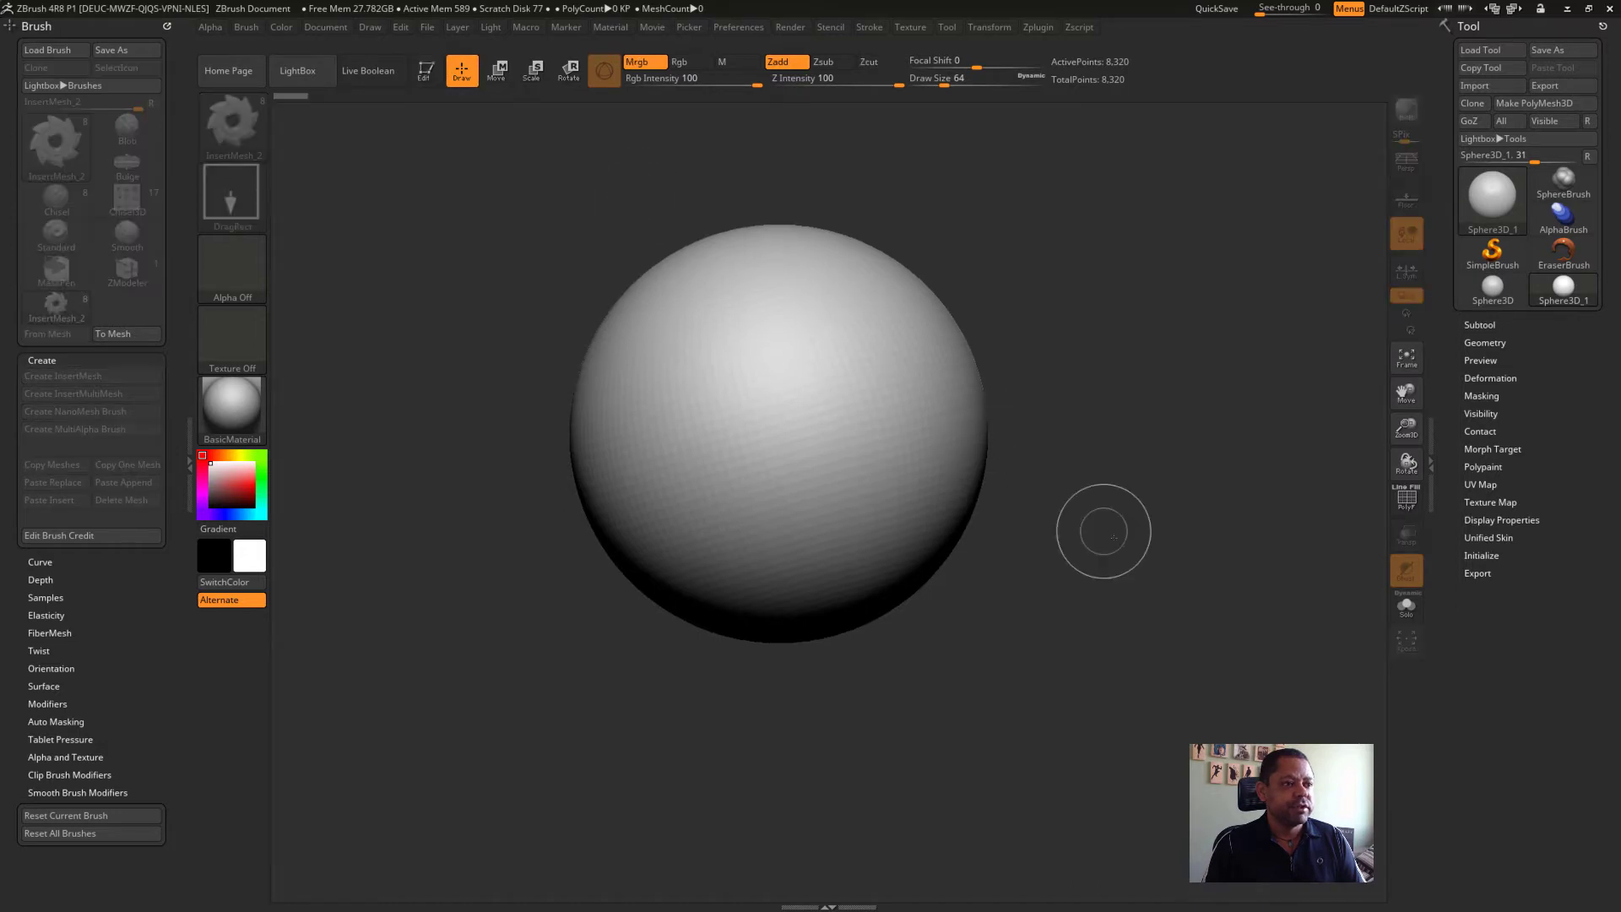
key("ctrl+n")
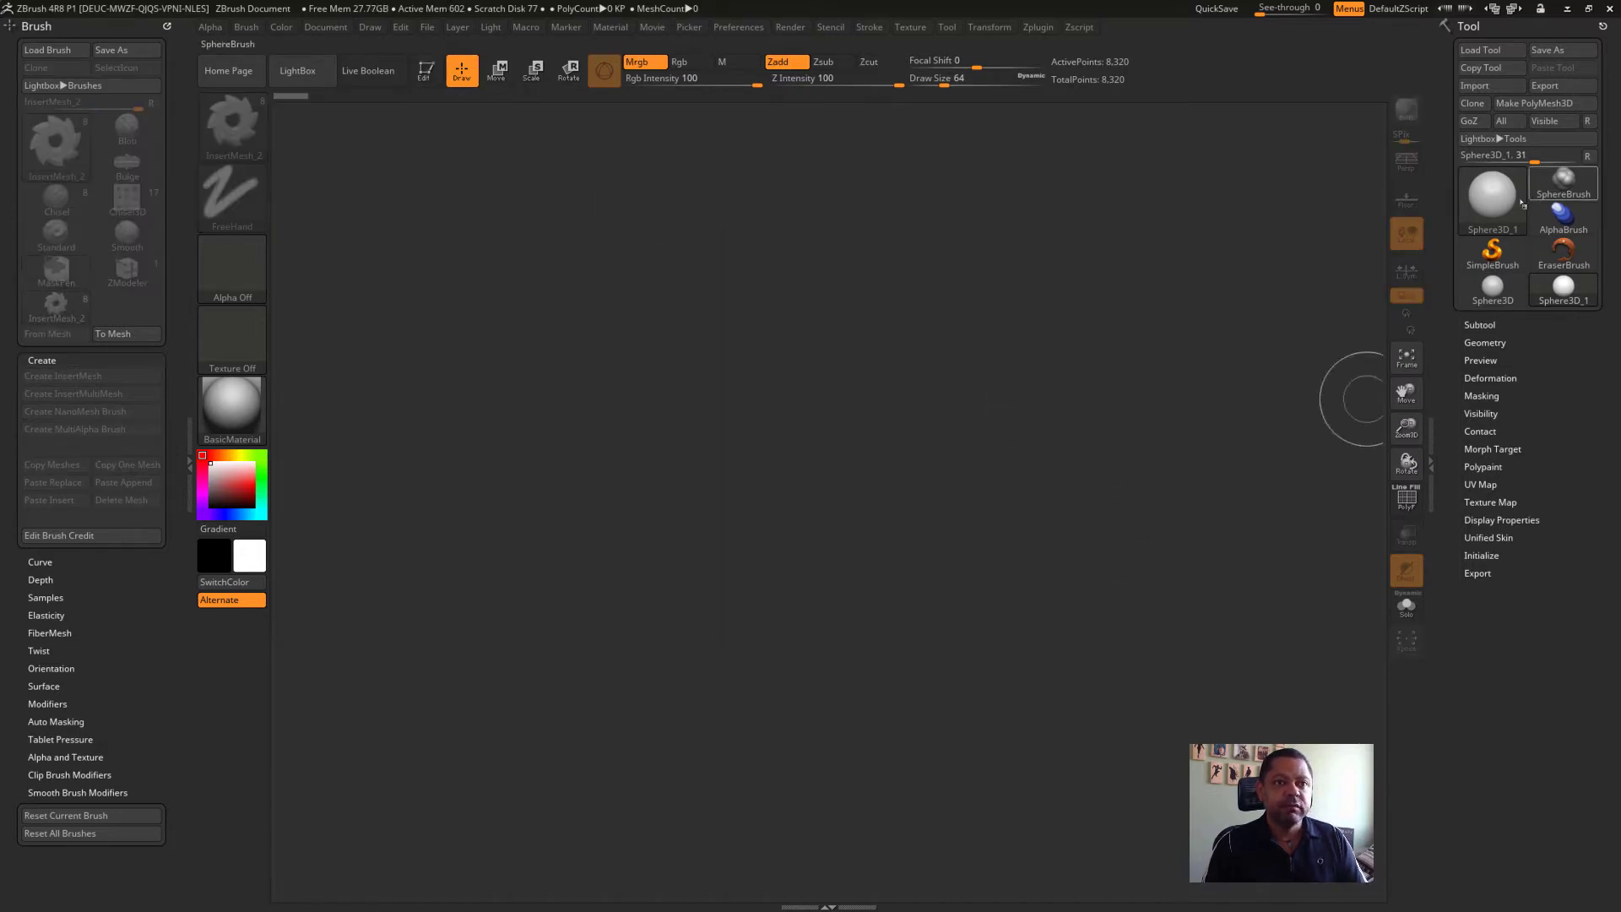
left_click(1492, 195)
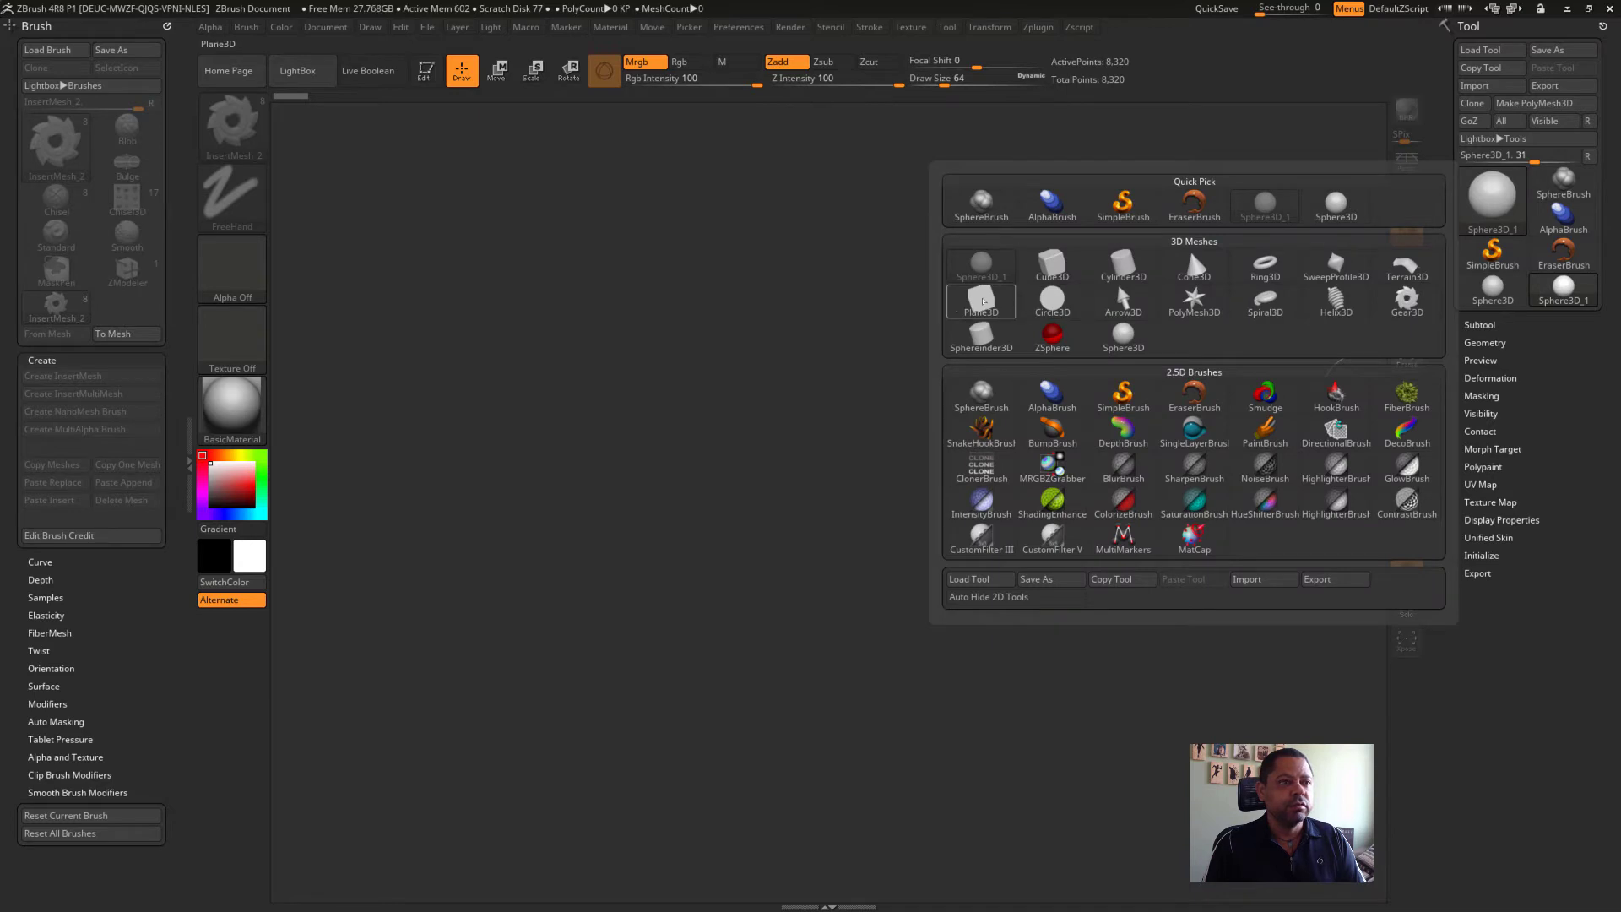
left_click(981, 299)
left_click_drag(791, 499, 811, 769)
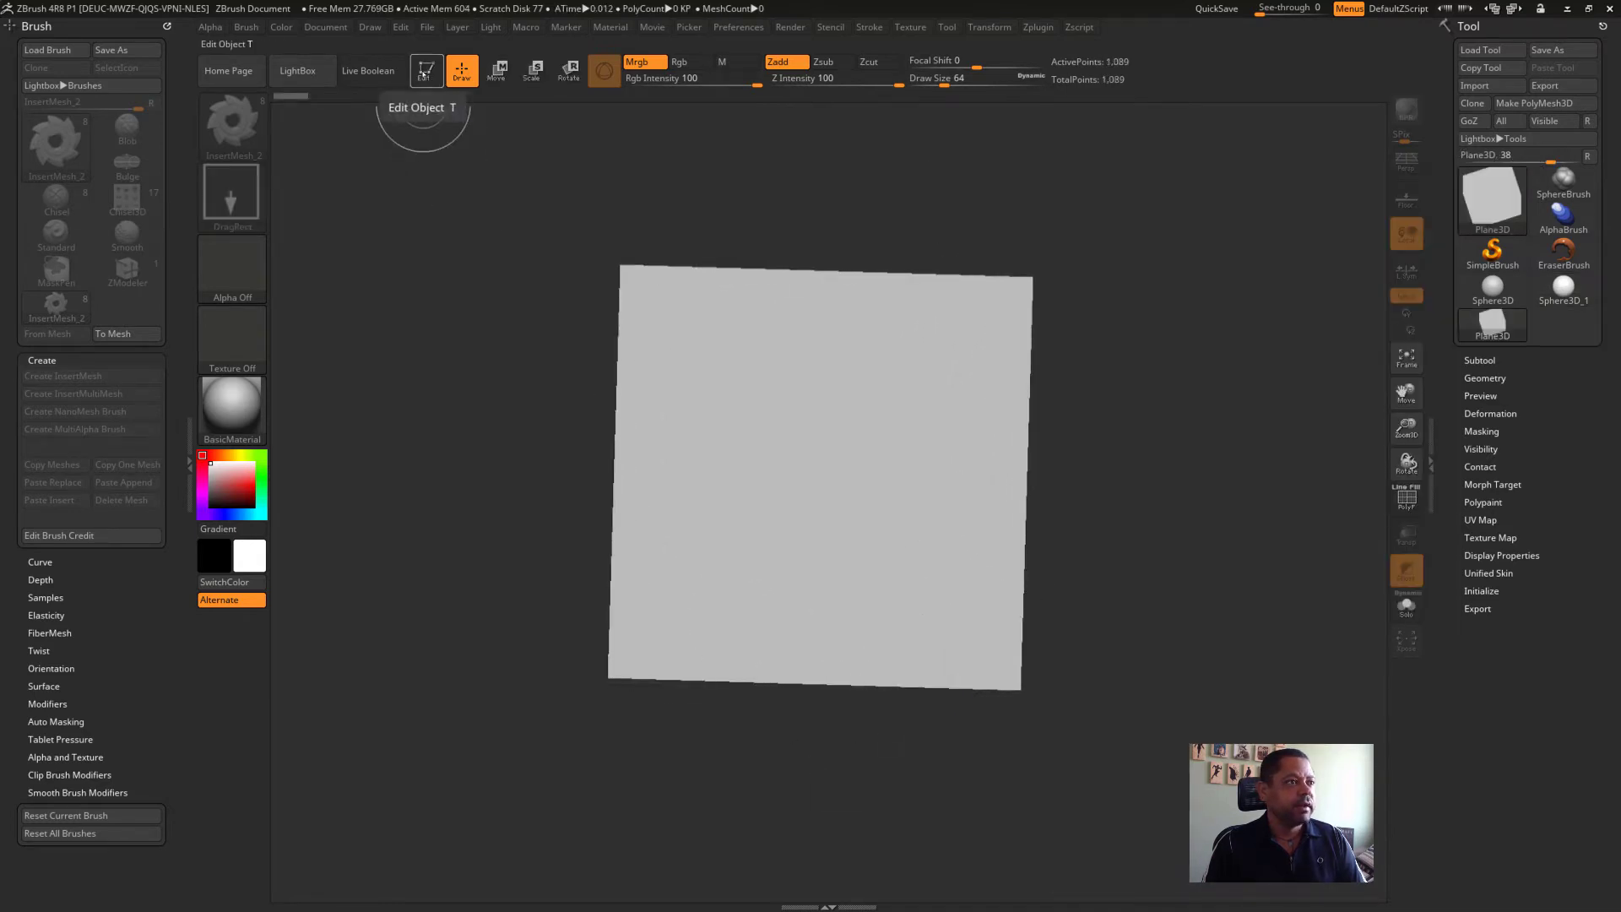
left_click(425, 72)
left_click(1534, 103)
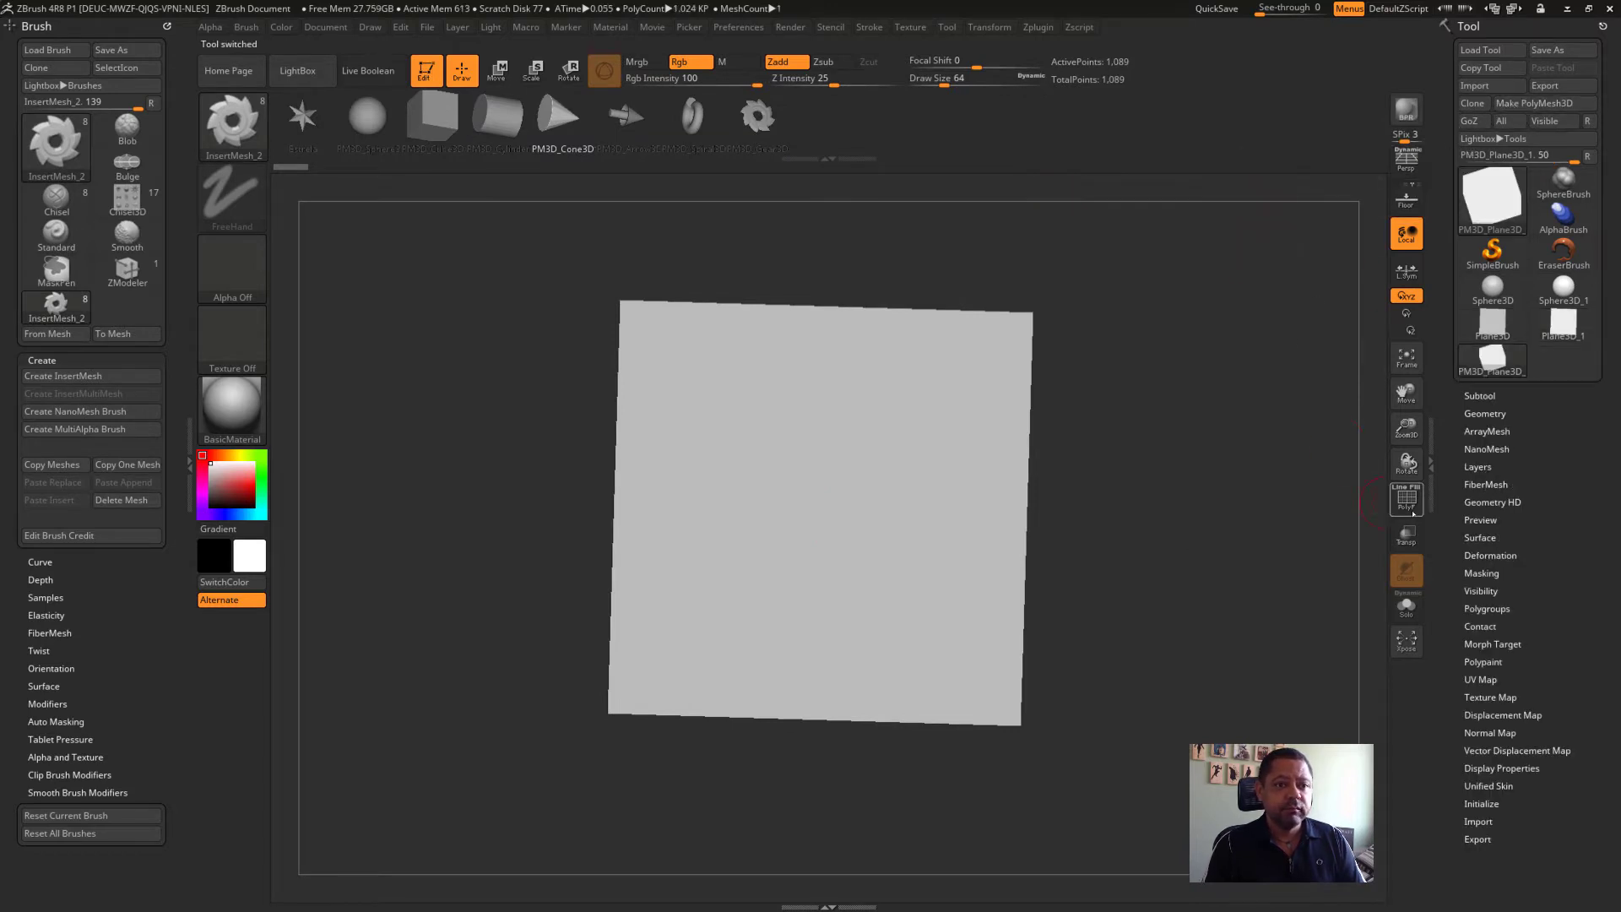
Turn on PolyF, Reconstruct Subdiv twice, and Del Higher to leave an 81-point grid
left_click(1408, 502)
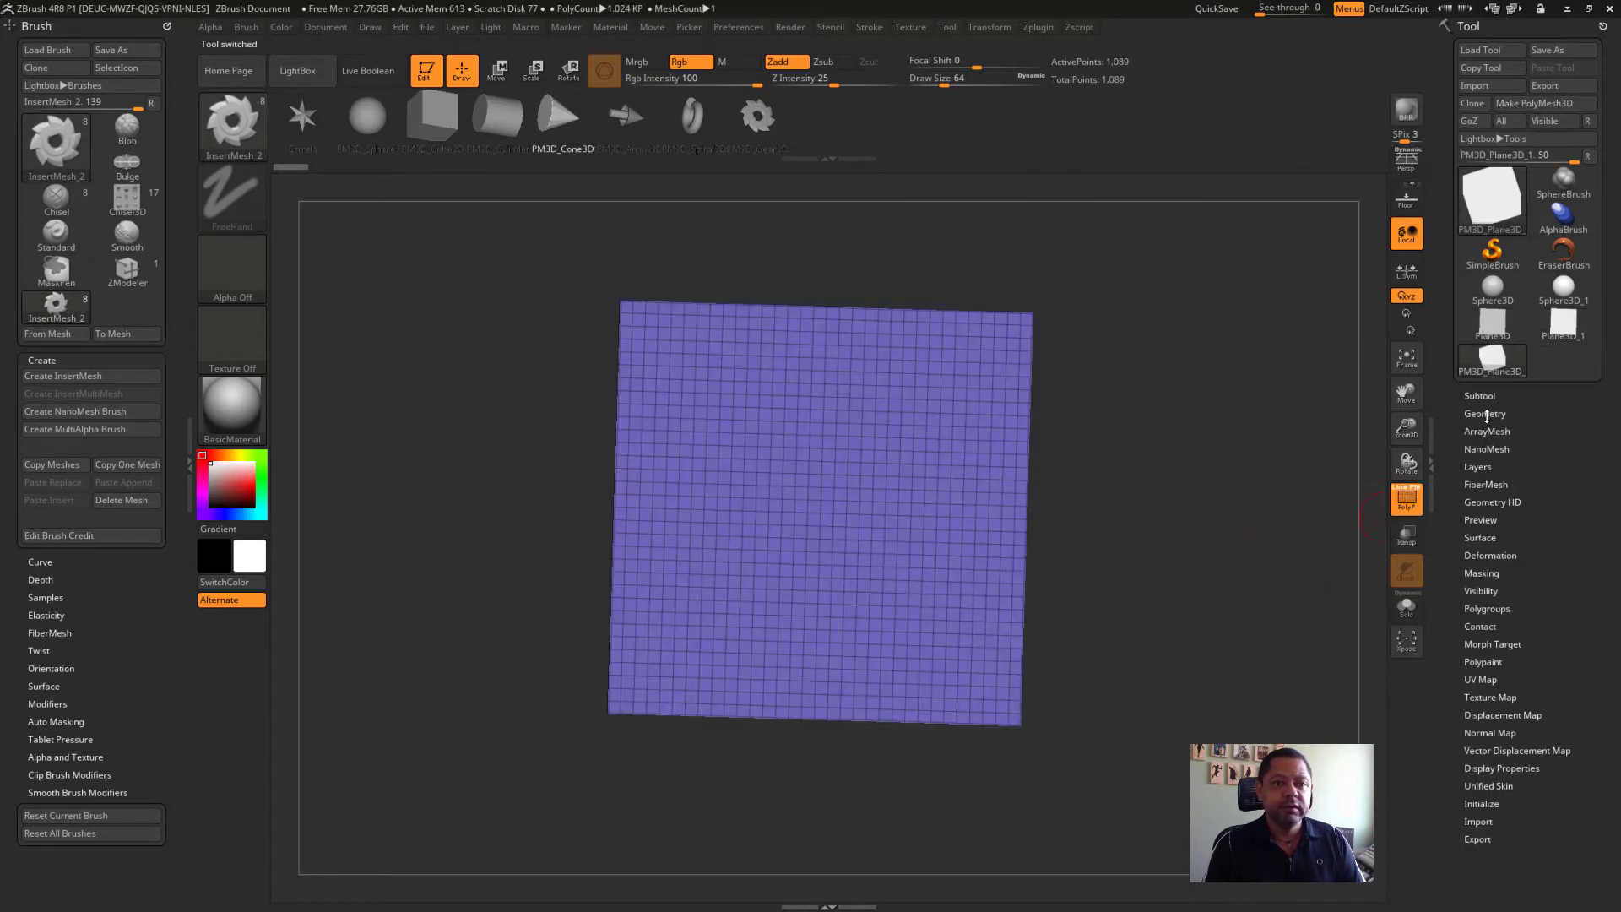
left_click(1486, 415)
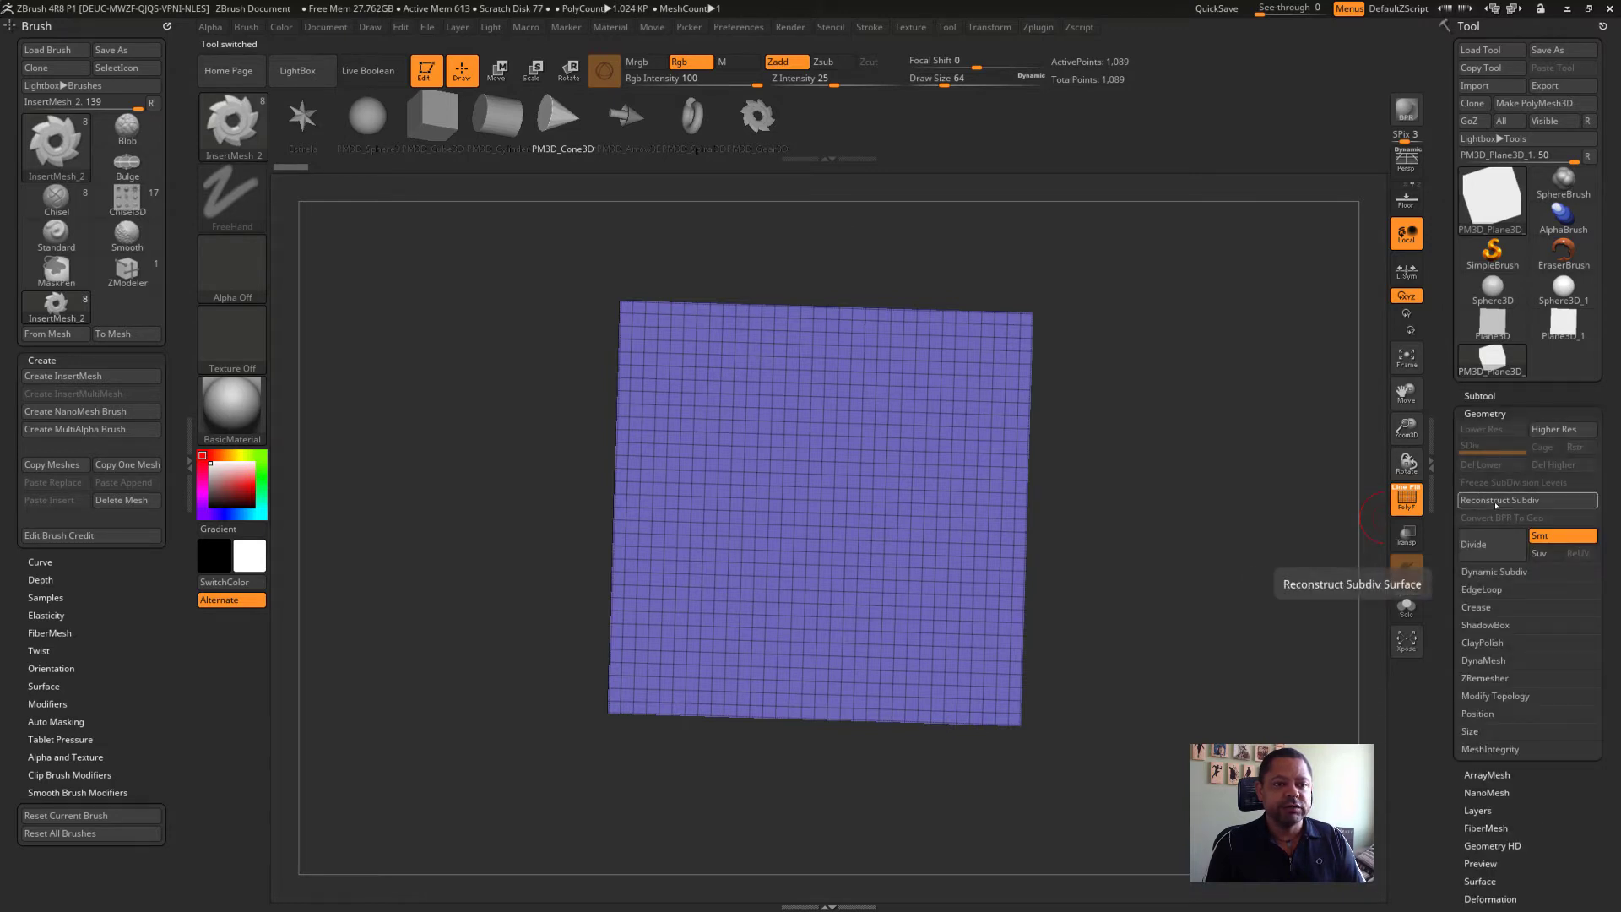
left_click(1495, 504)
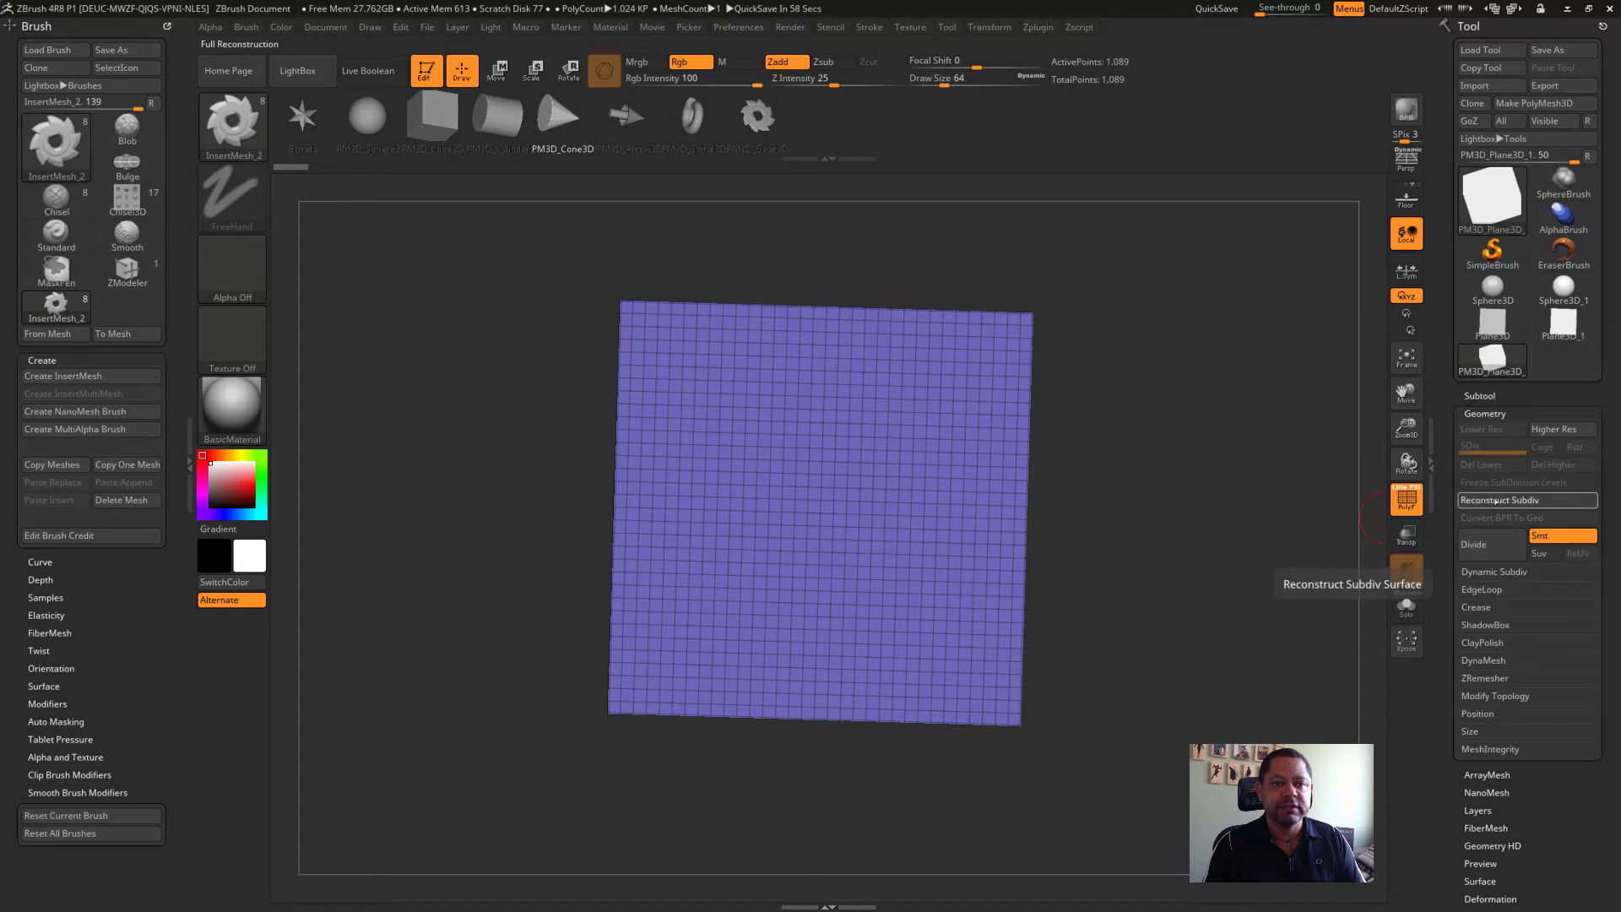
left_click(1497, 501)
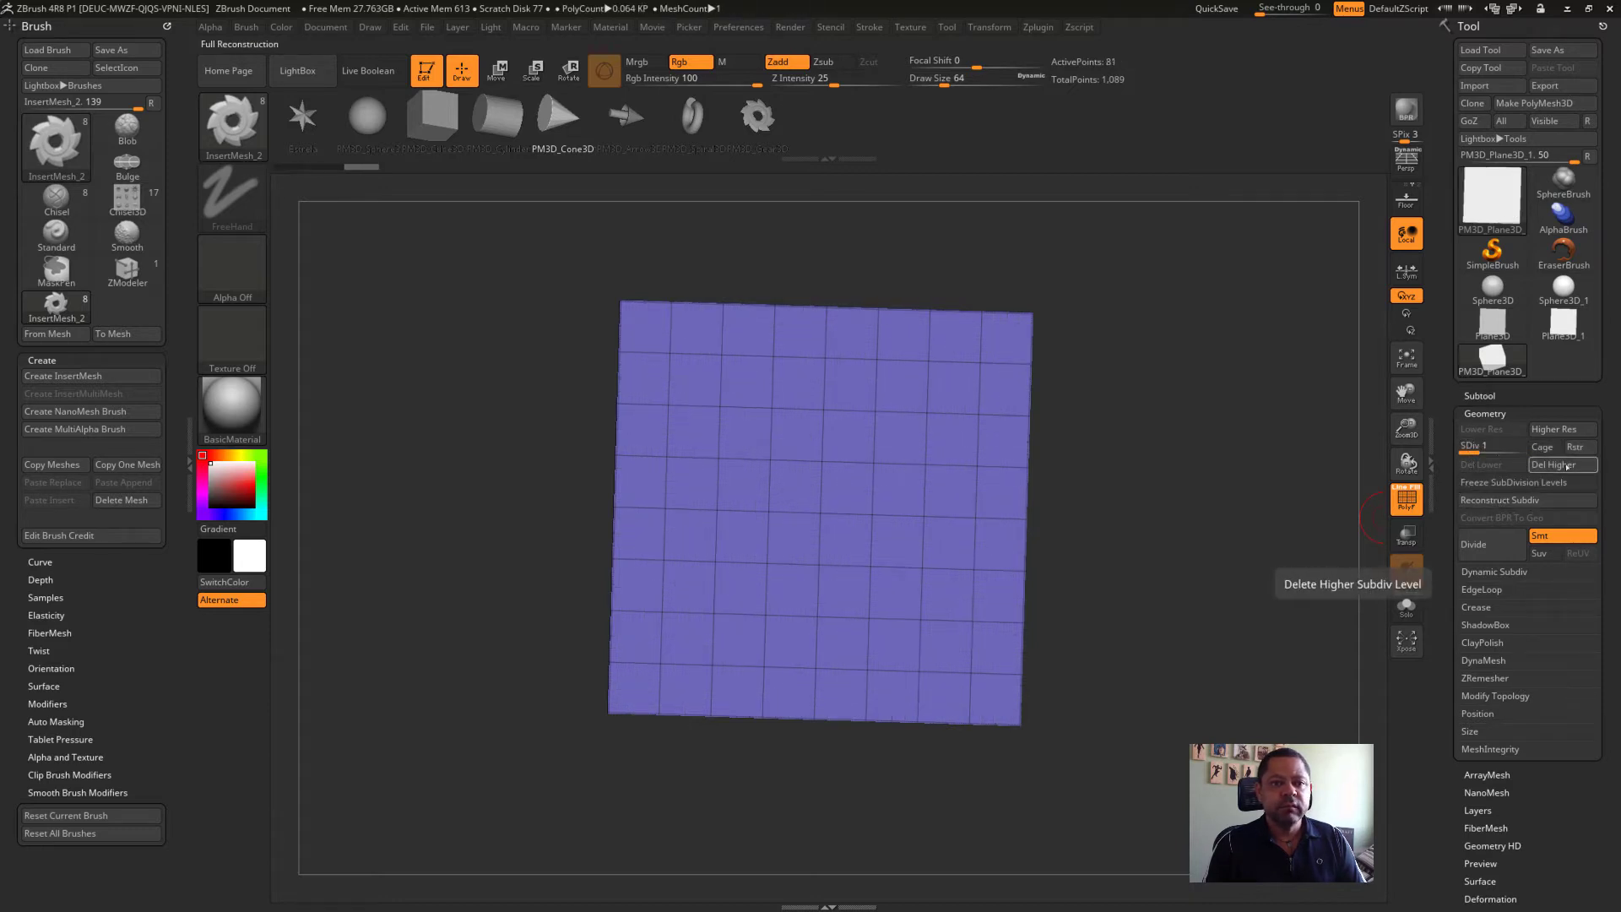
left_click(1562, 464)
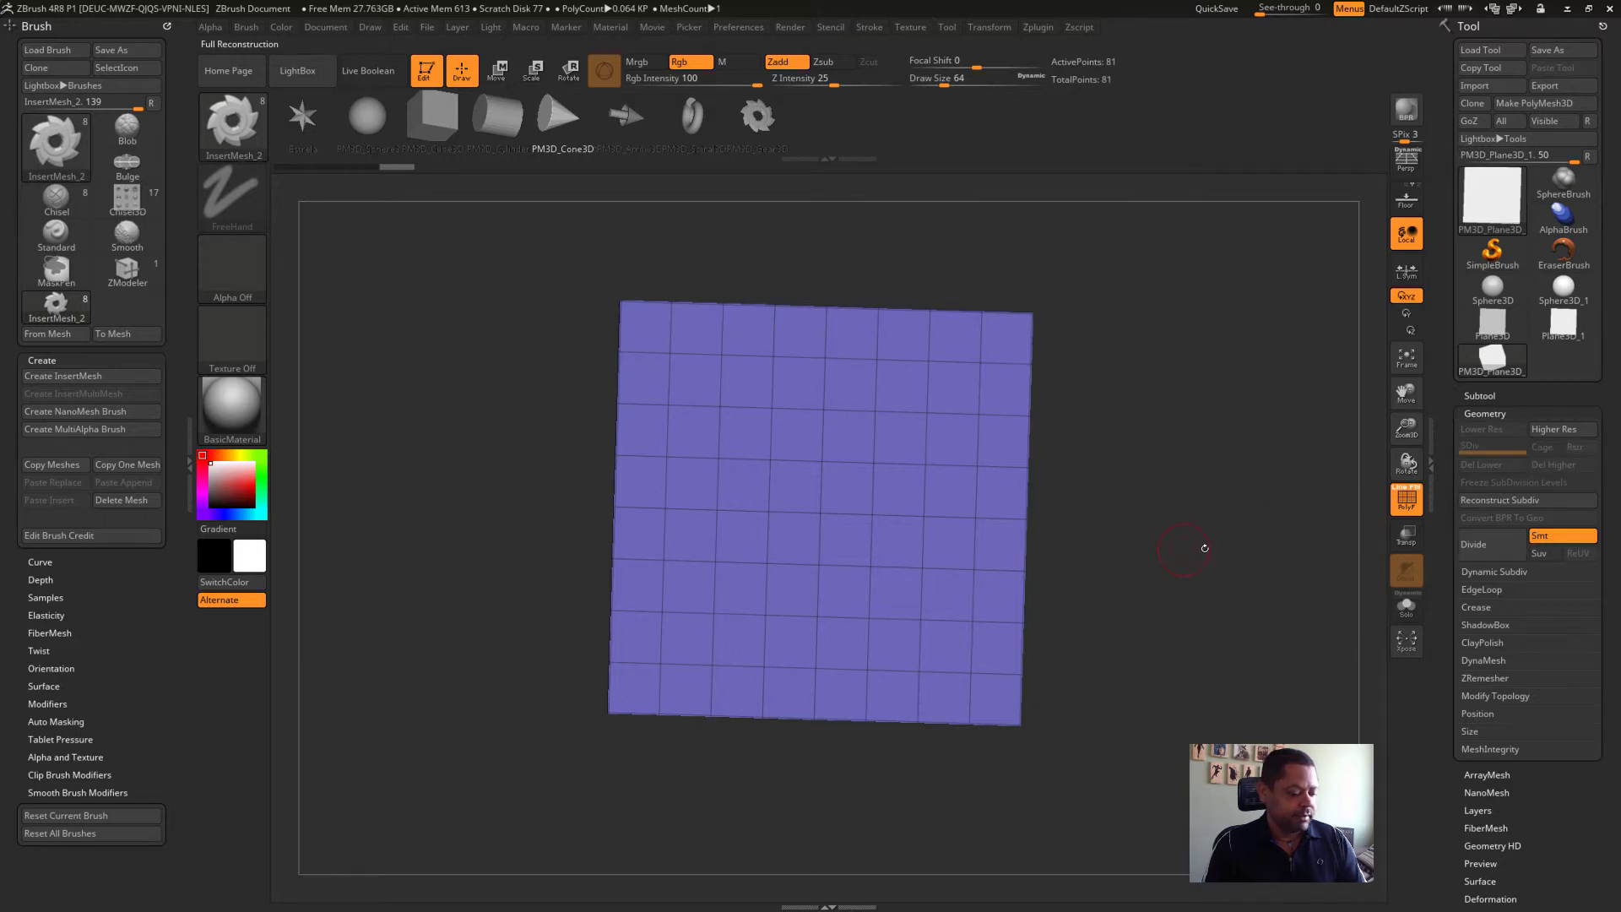
Snap the plane to a straight front view and switch to ZModeler with B, Z, M
left_click_drag(1196, 541, 1216, 540, "shift")
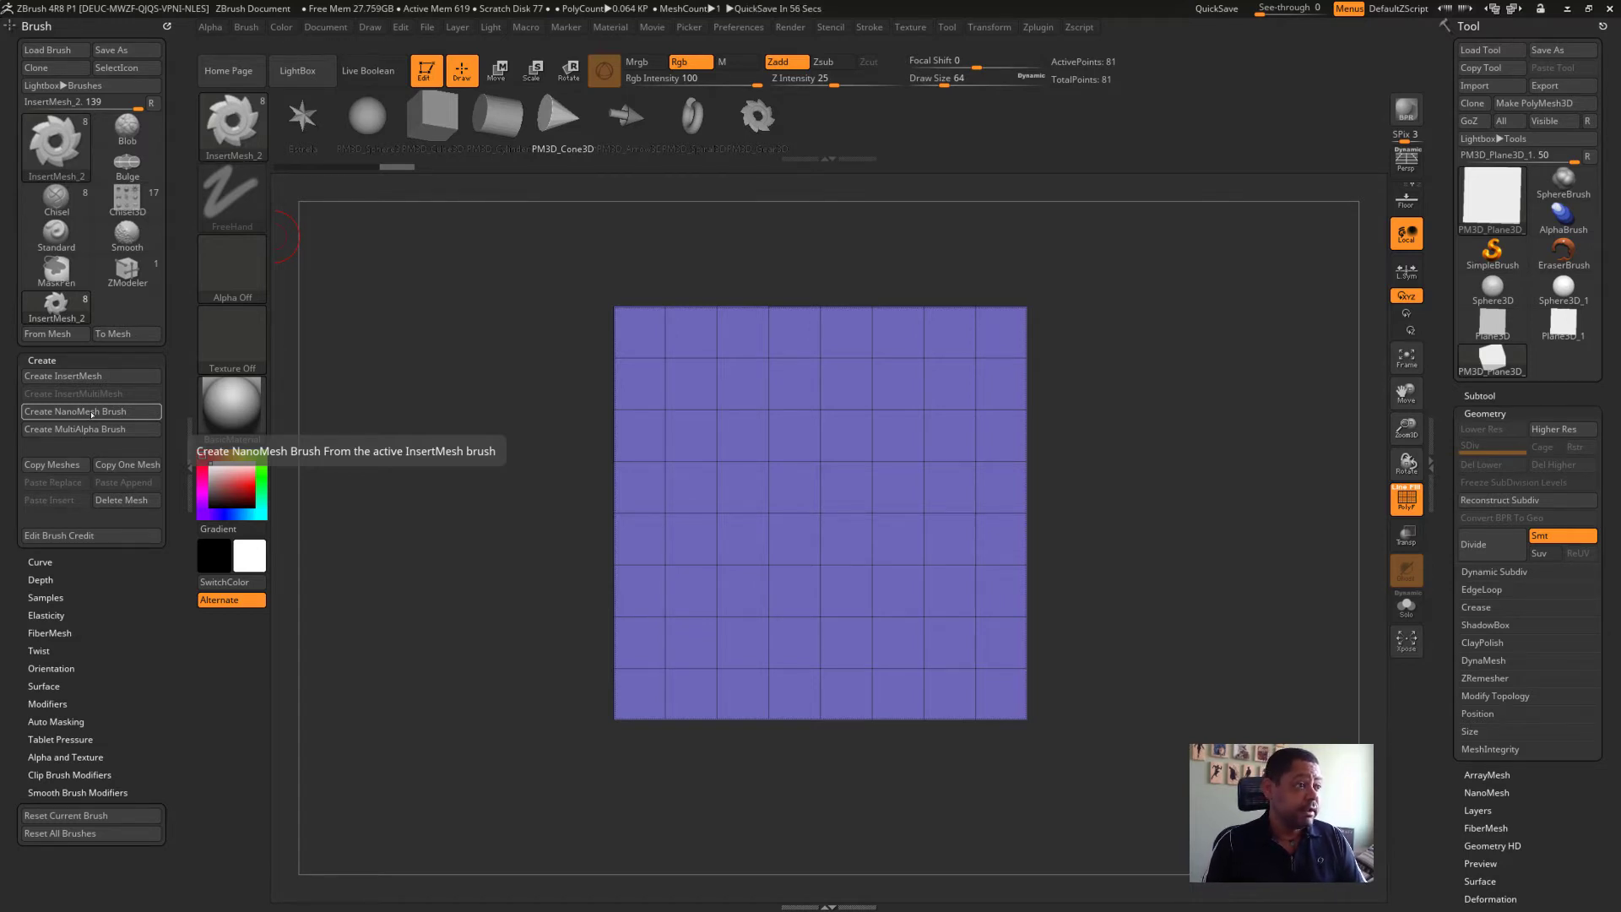
key("b")
key("z")
key("m")
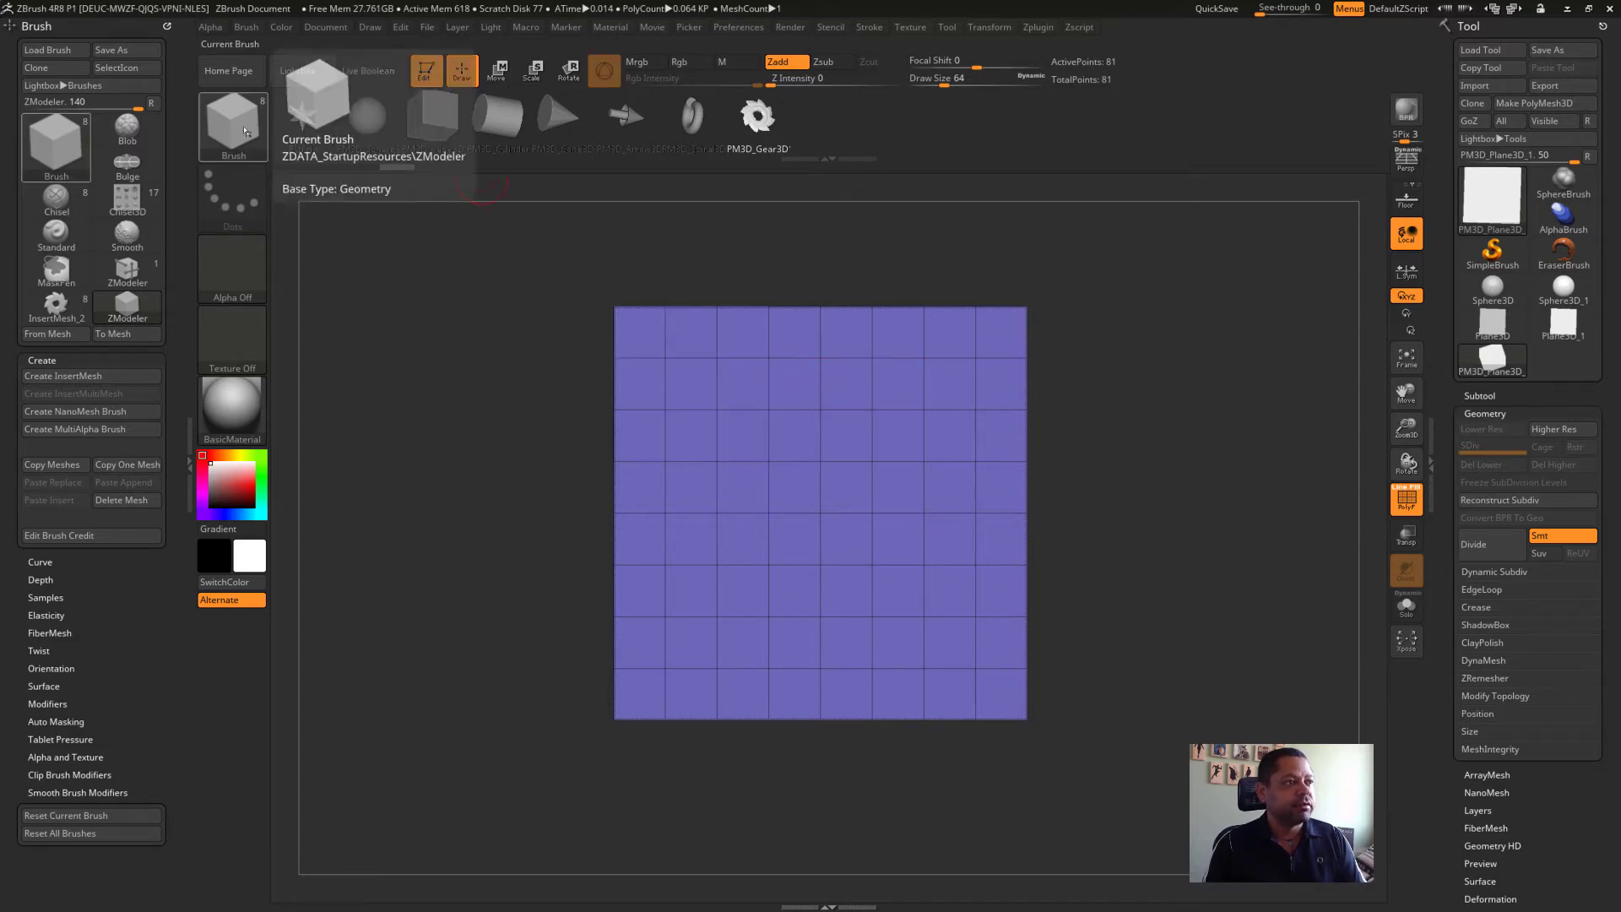
Set ZModeler's polygon action to Insert NanoMesh with the A Single Poly target
left_click(245, 131)
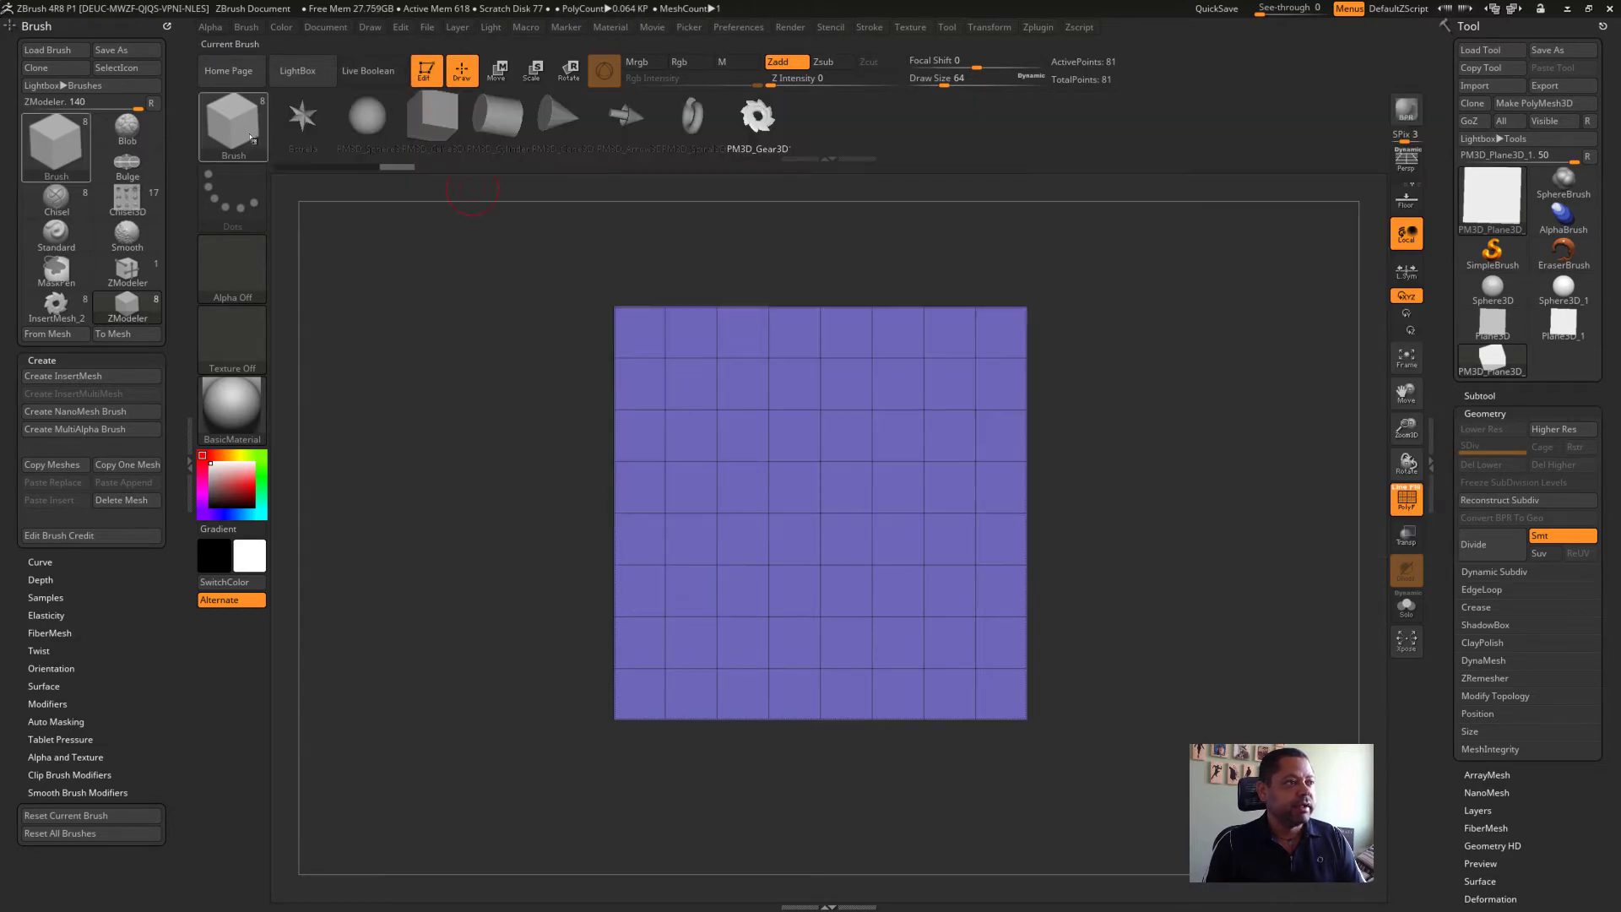
left_click(250, 137)
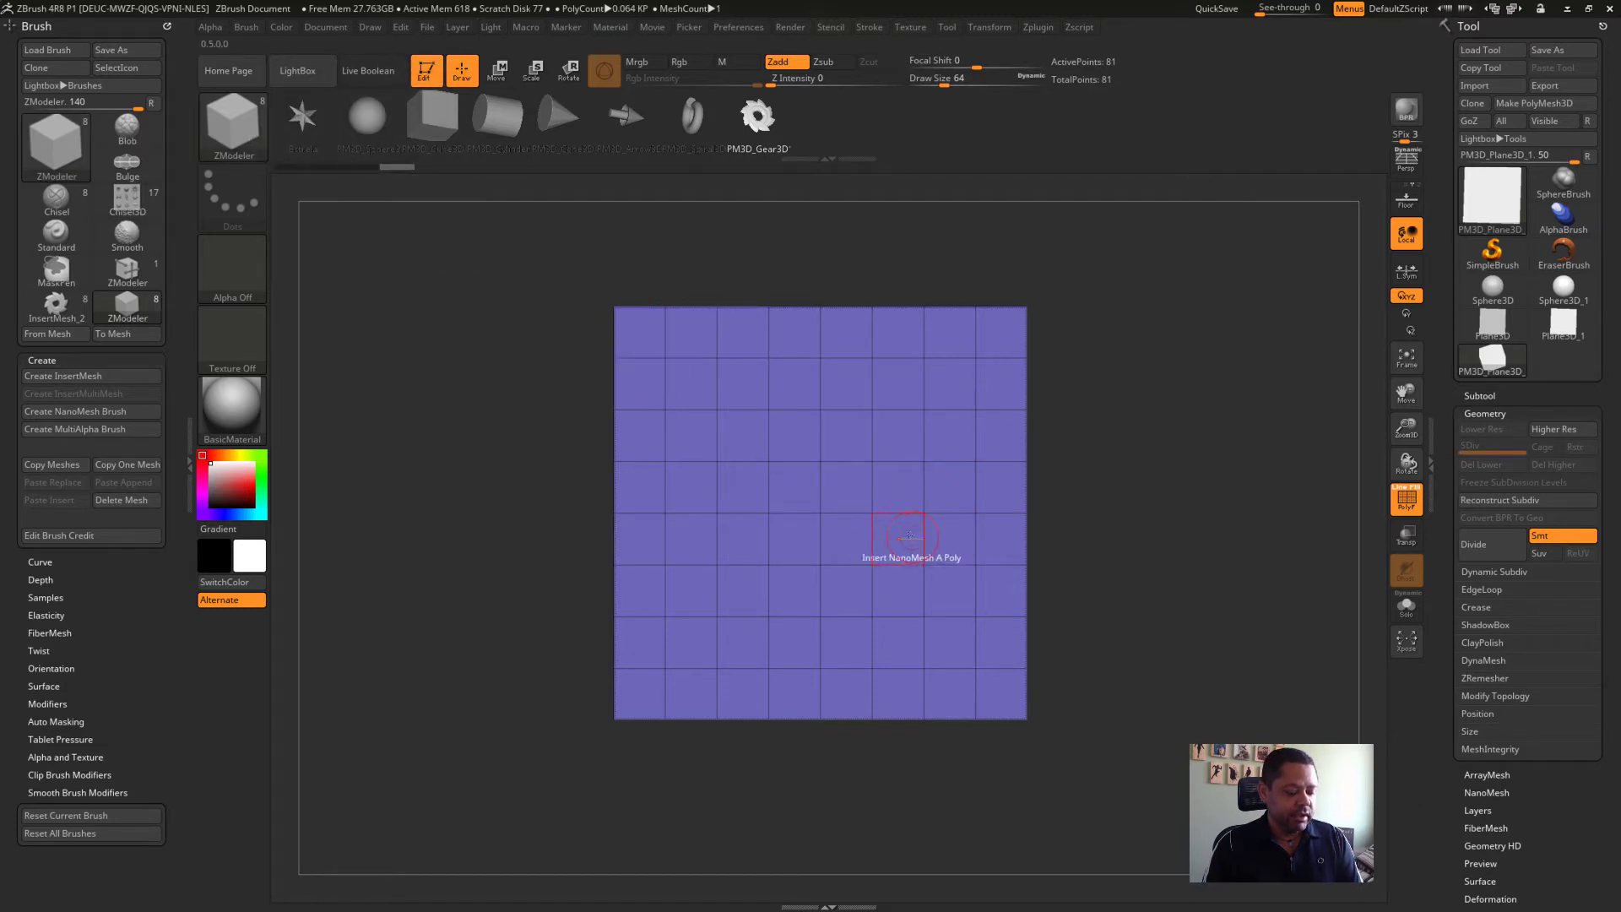
key("space")
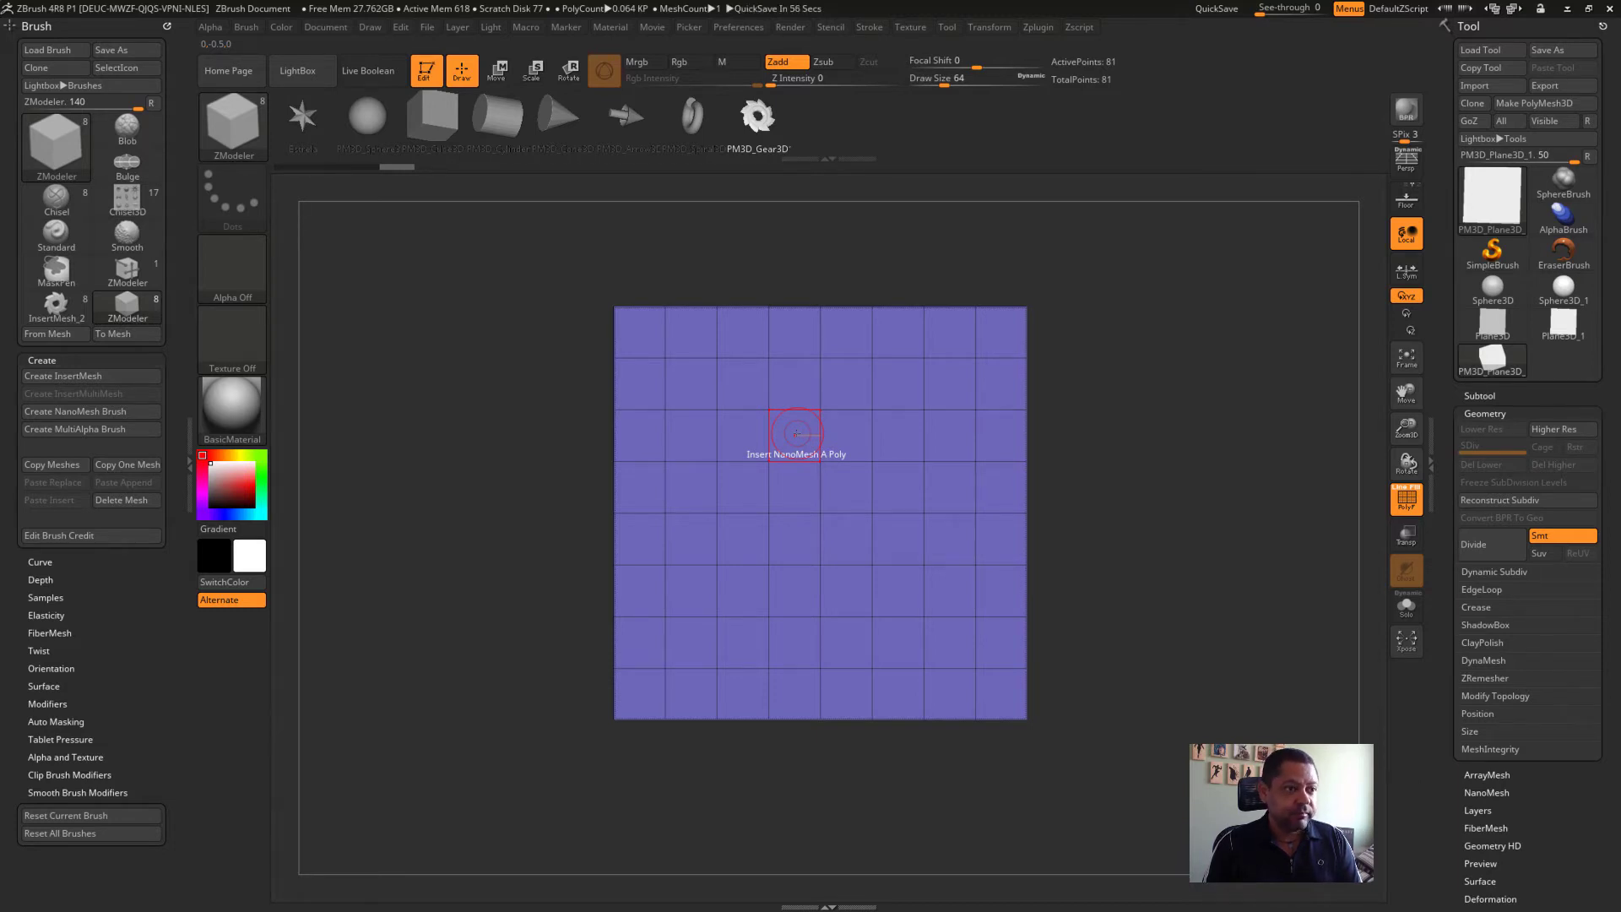
key("space")
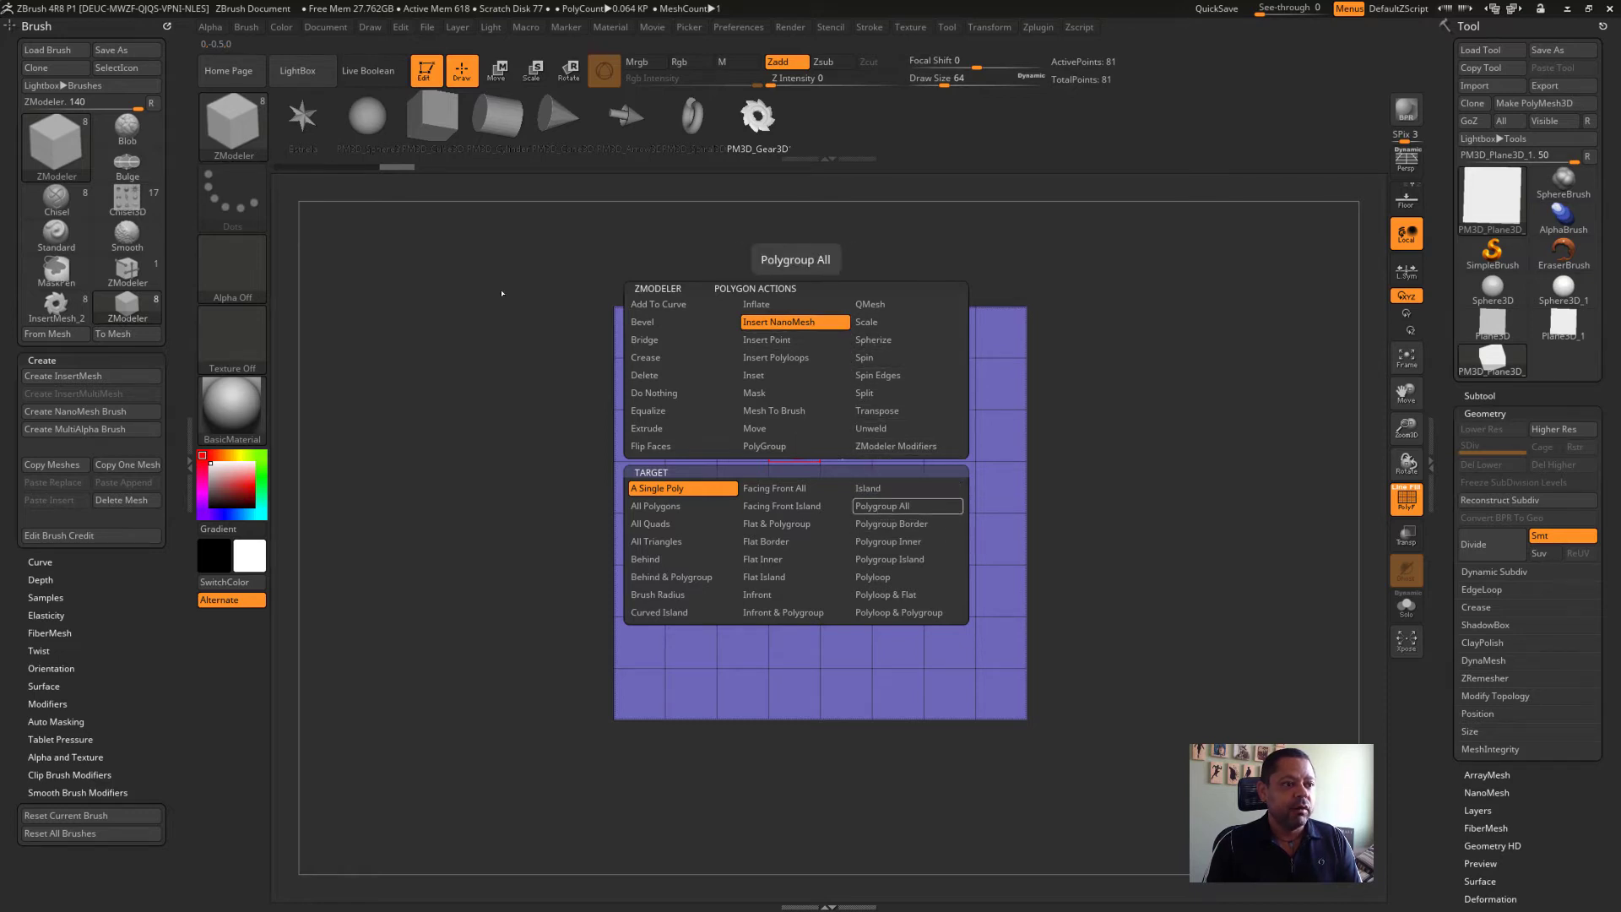
Insert gear NanoMesh on all 64 polygons with Polygroup All, then undo it
left_click(907, 505)
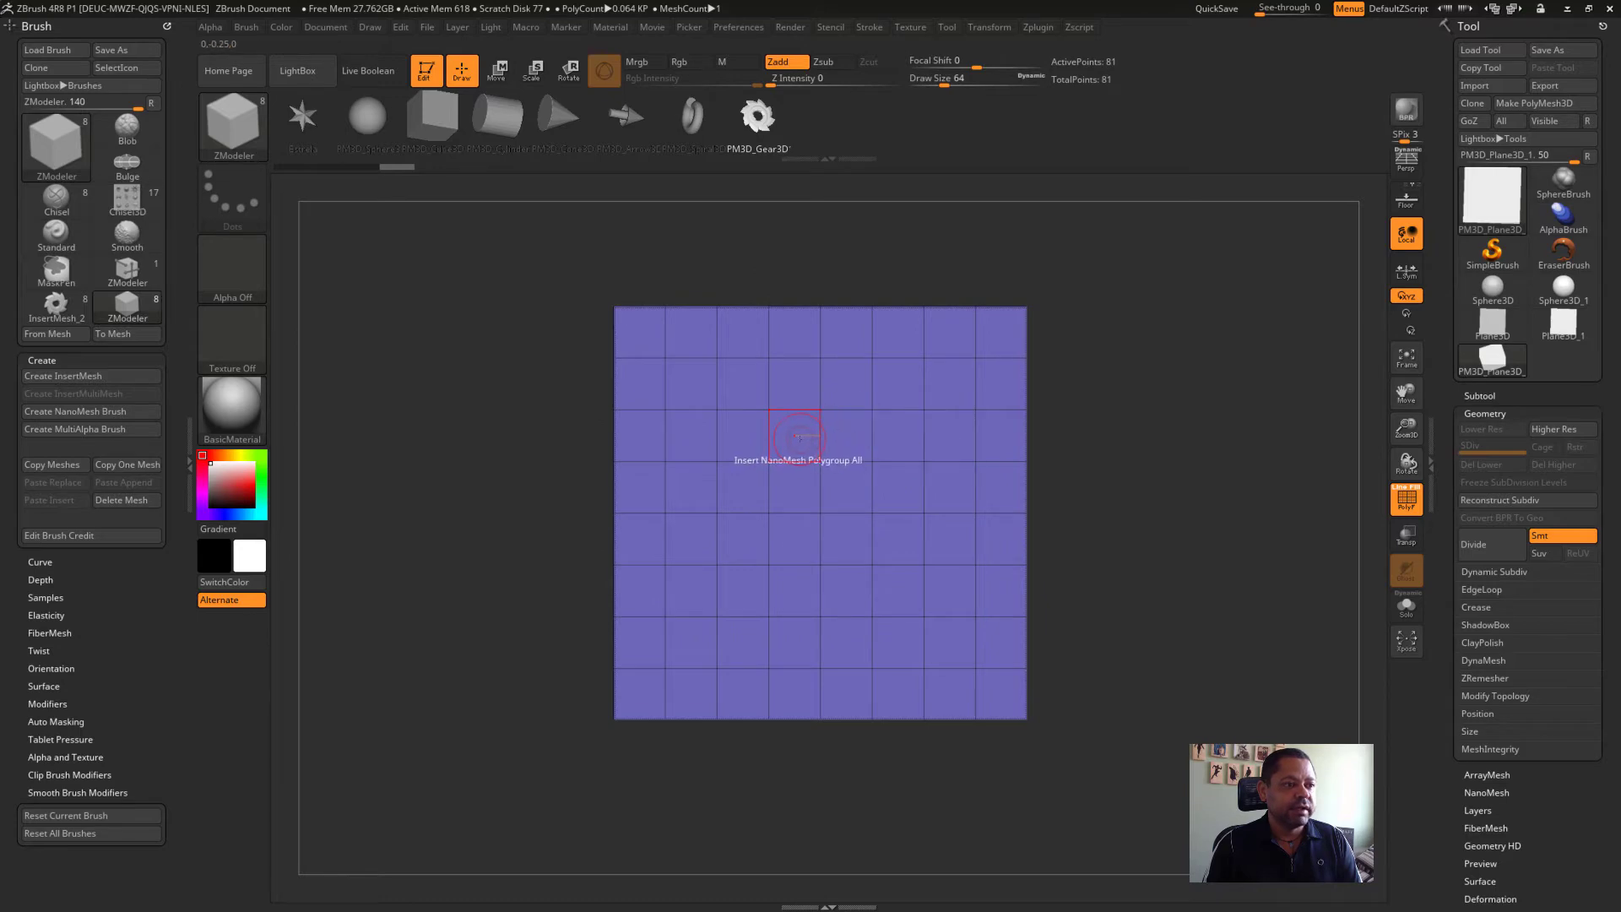
left_click(797, 437)
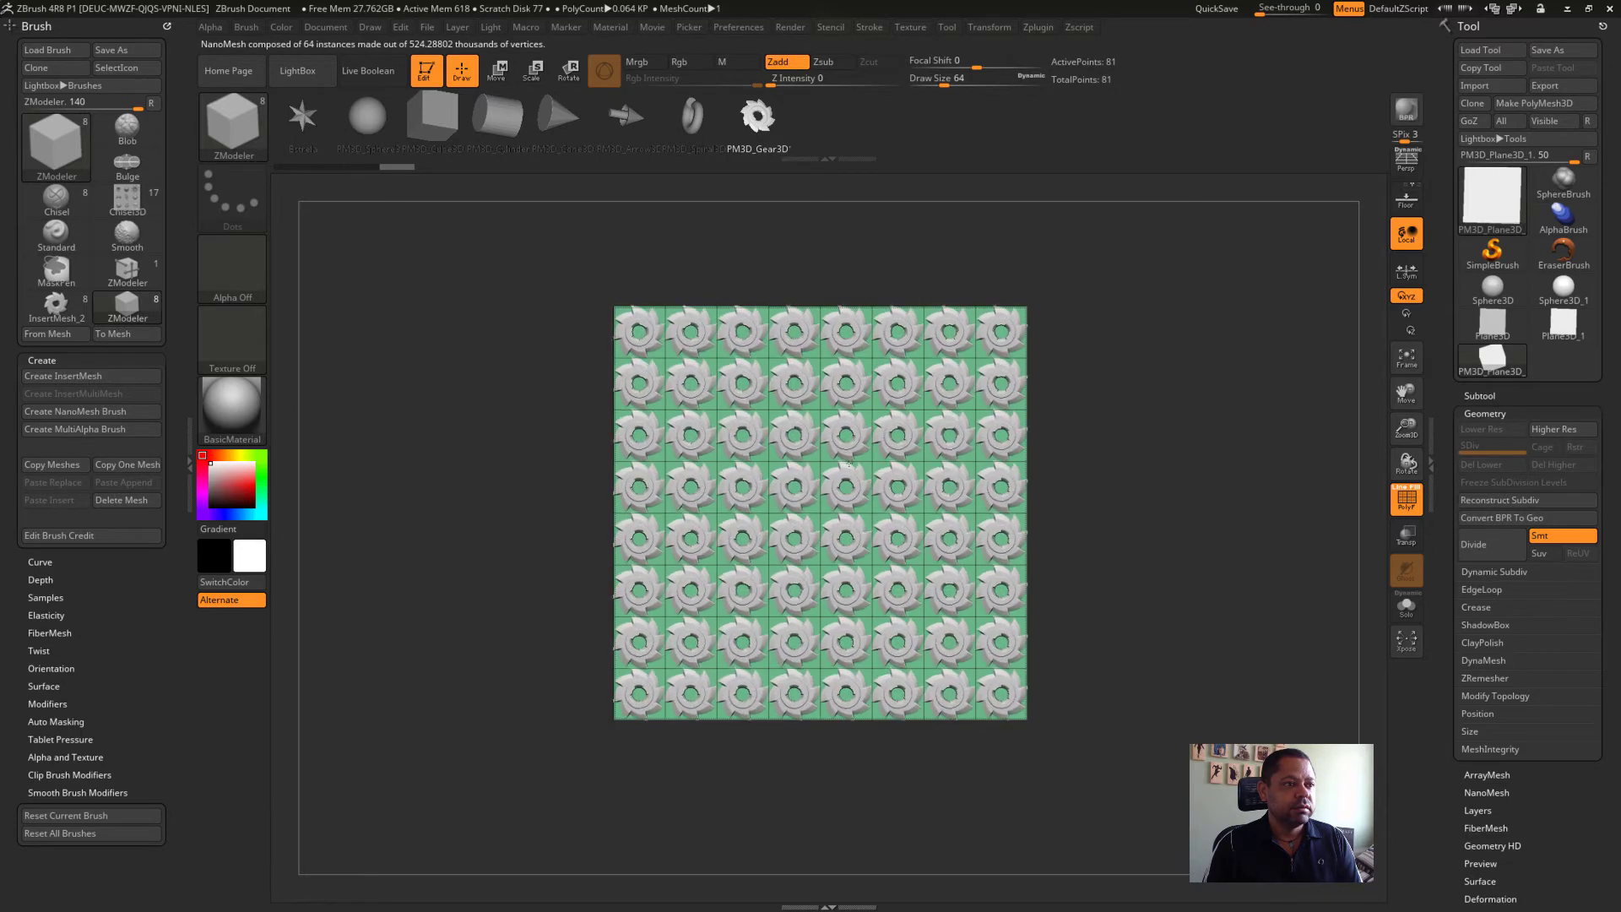
left_click_drag(849, 463, 844, 461)
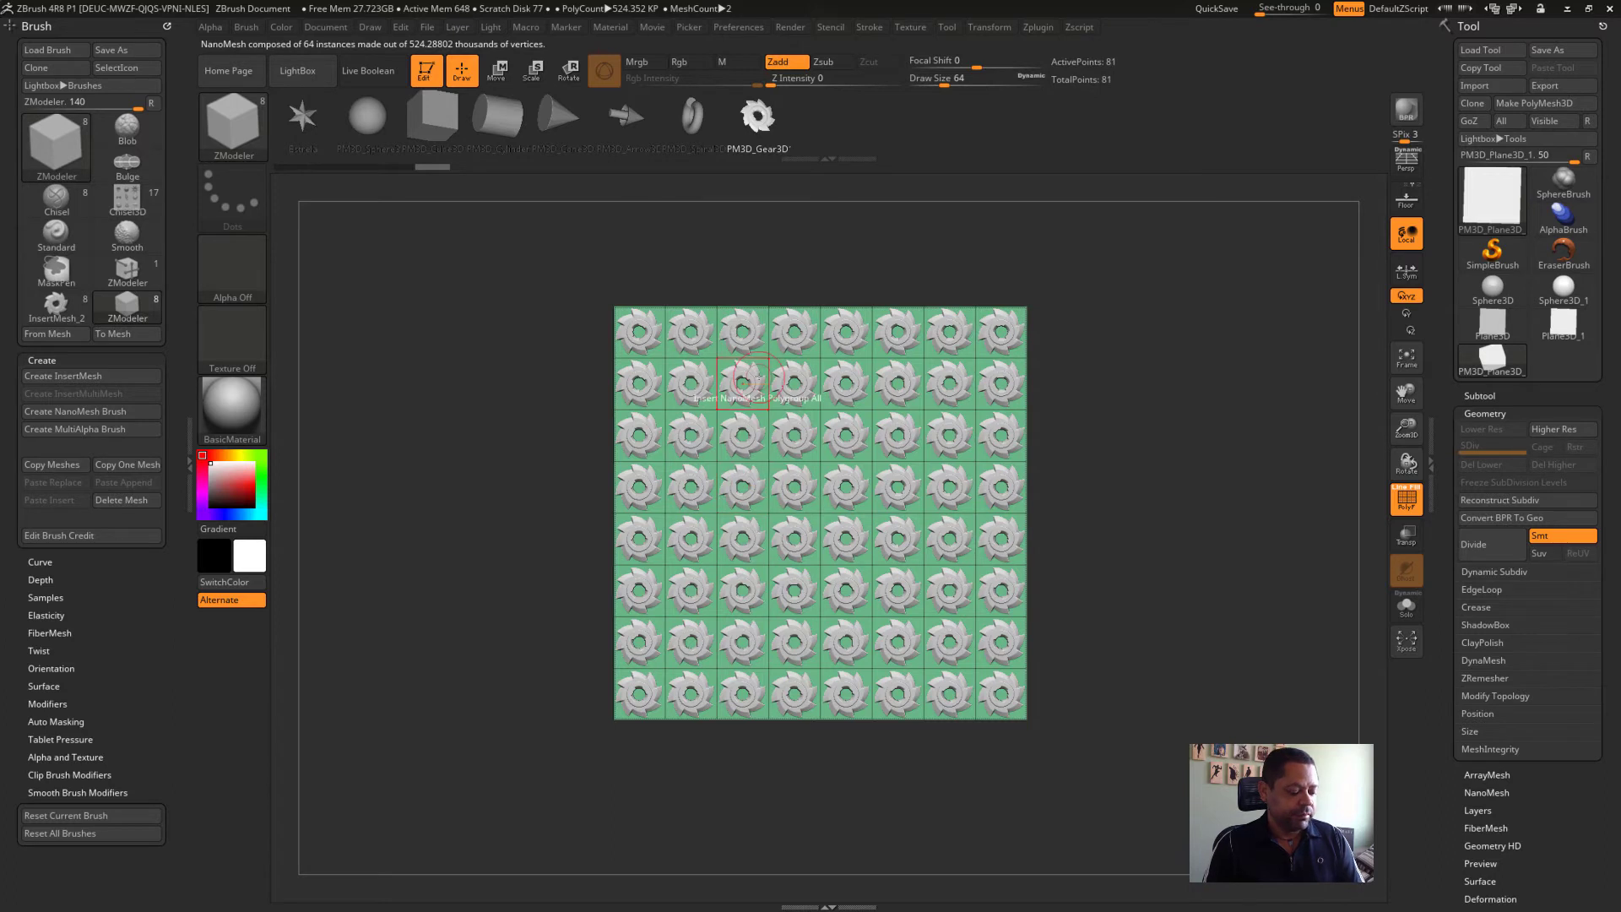
key("ctrl+z")
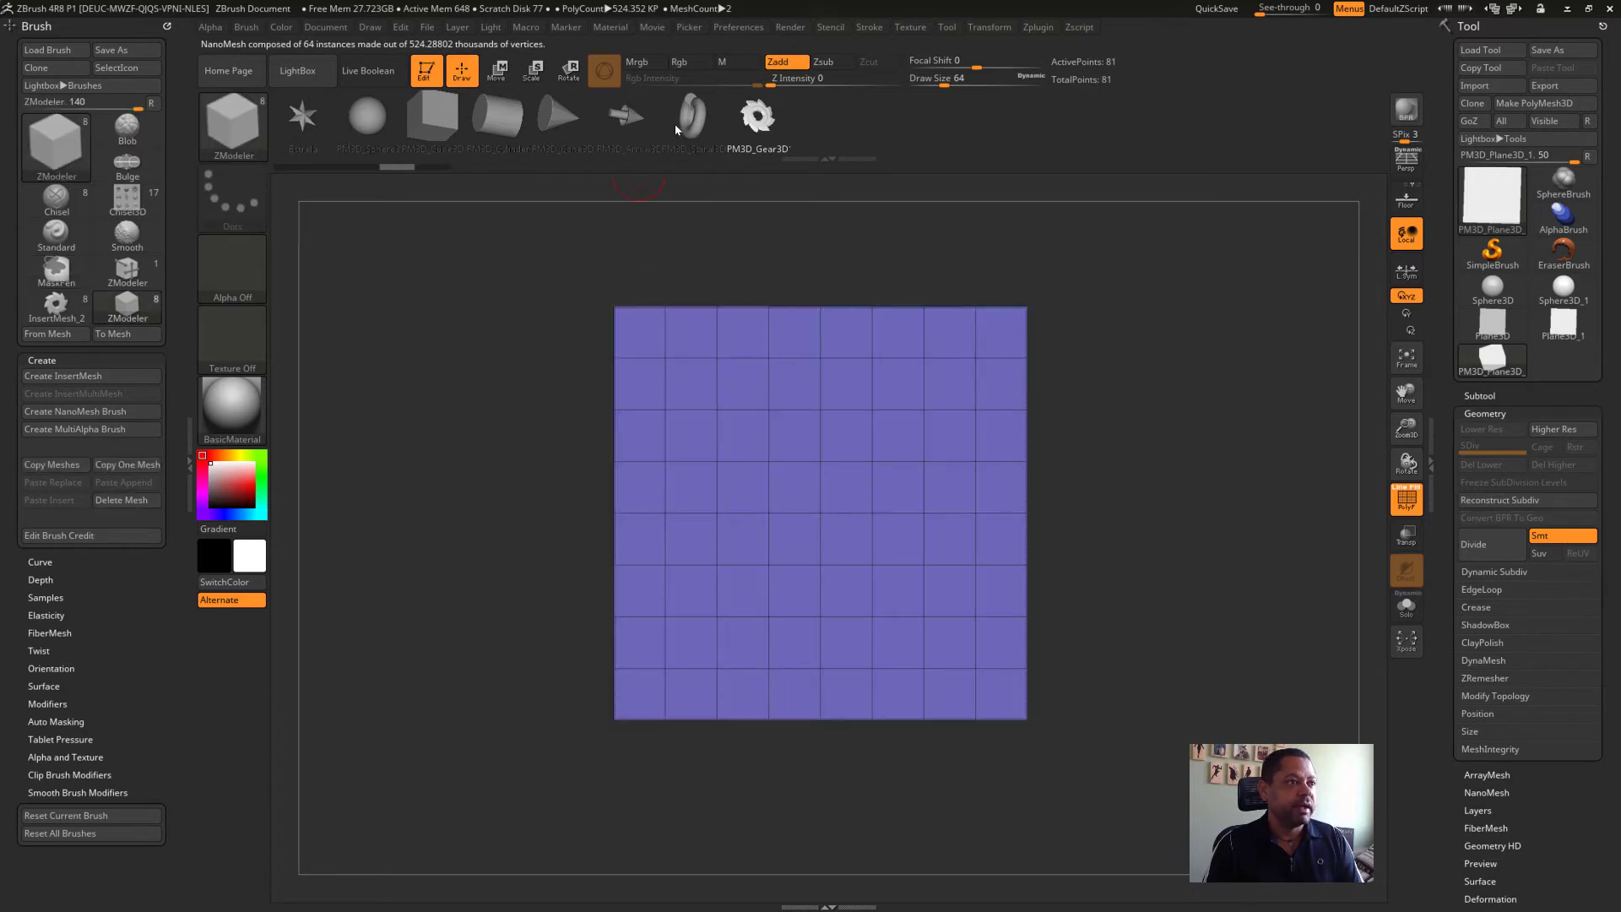
Fill the plane with PM3D_Spiral3D NanoMesh instances, recolour it green, and show NanoMesh settings
left_click(691, 115)
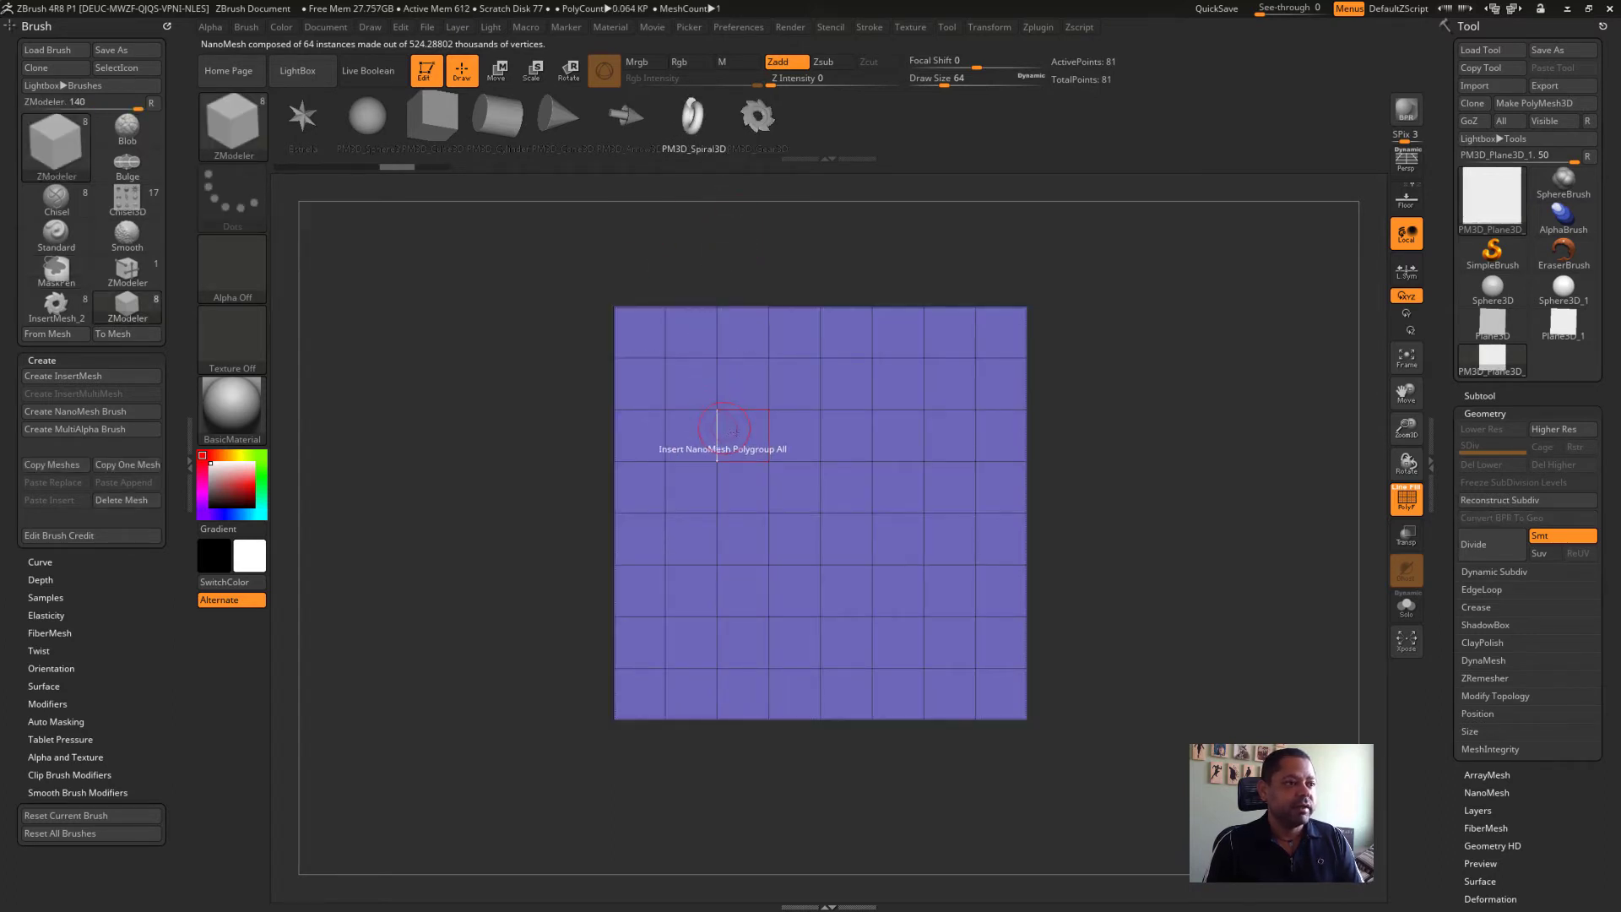
left_click_drag(718, 431, 778, 477)
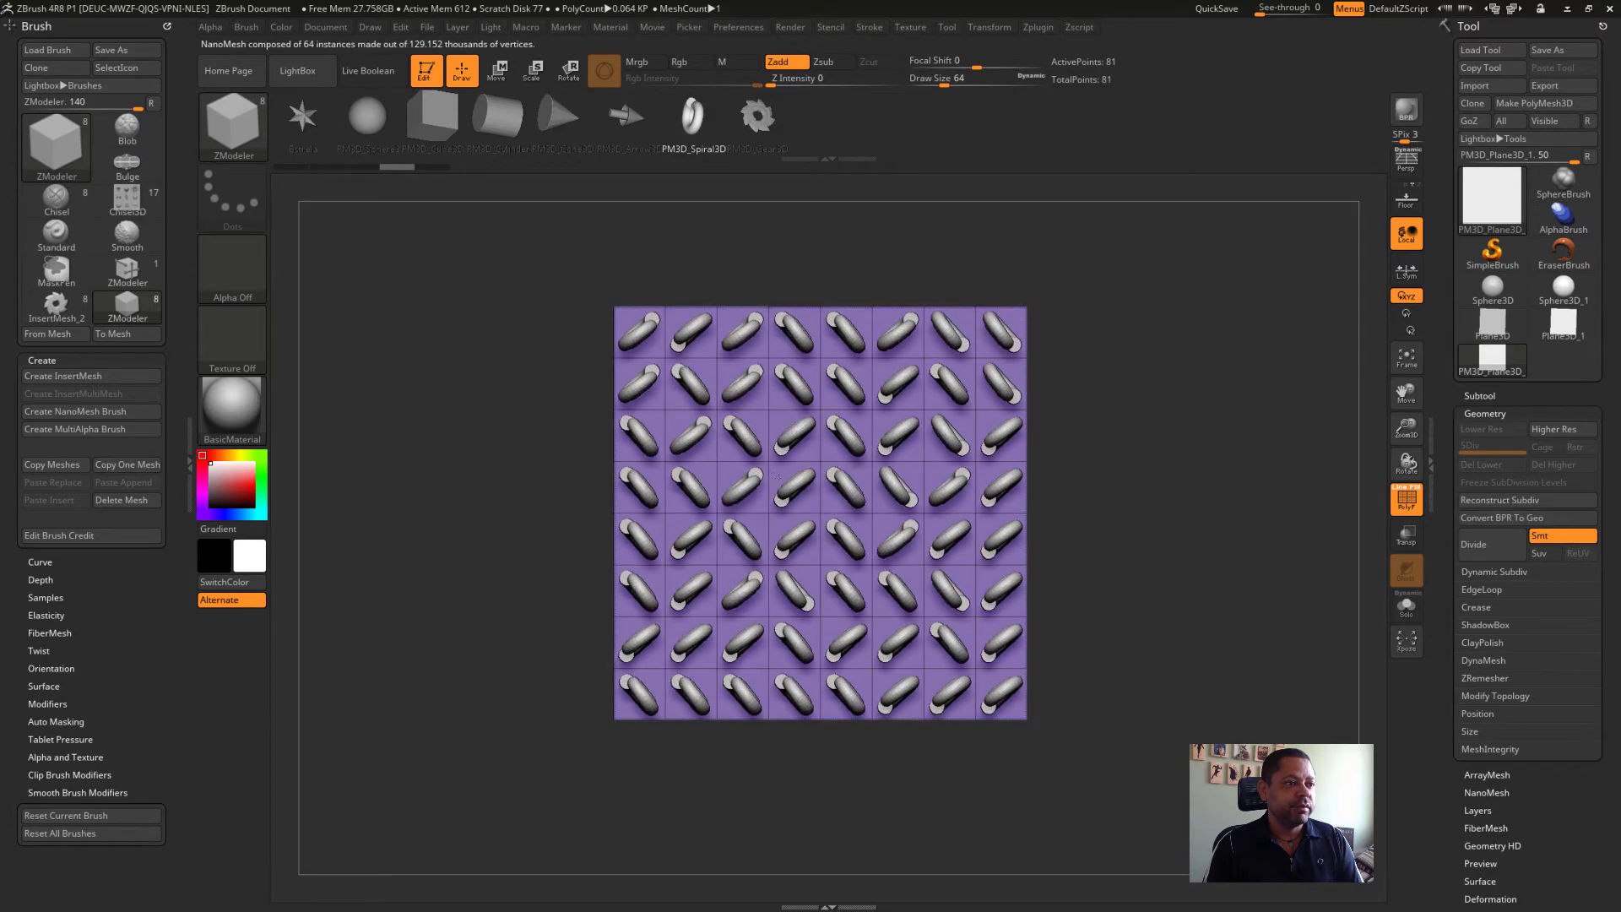
mouse_move(1288, 448)
left_mouse_down()
mouse_move(1172, 431)
mouse_move(1199, 482)
mouse_move(1361, 280)
left_mouse_up()
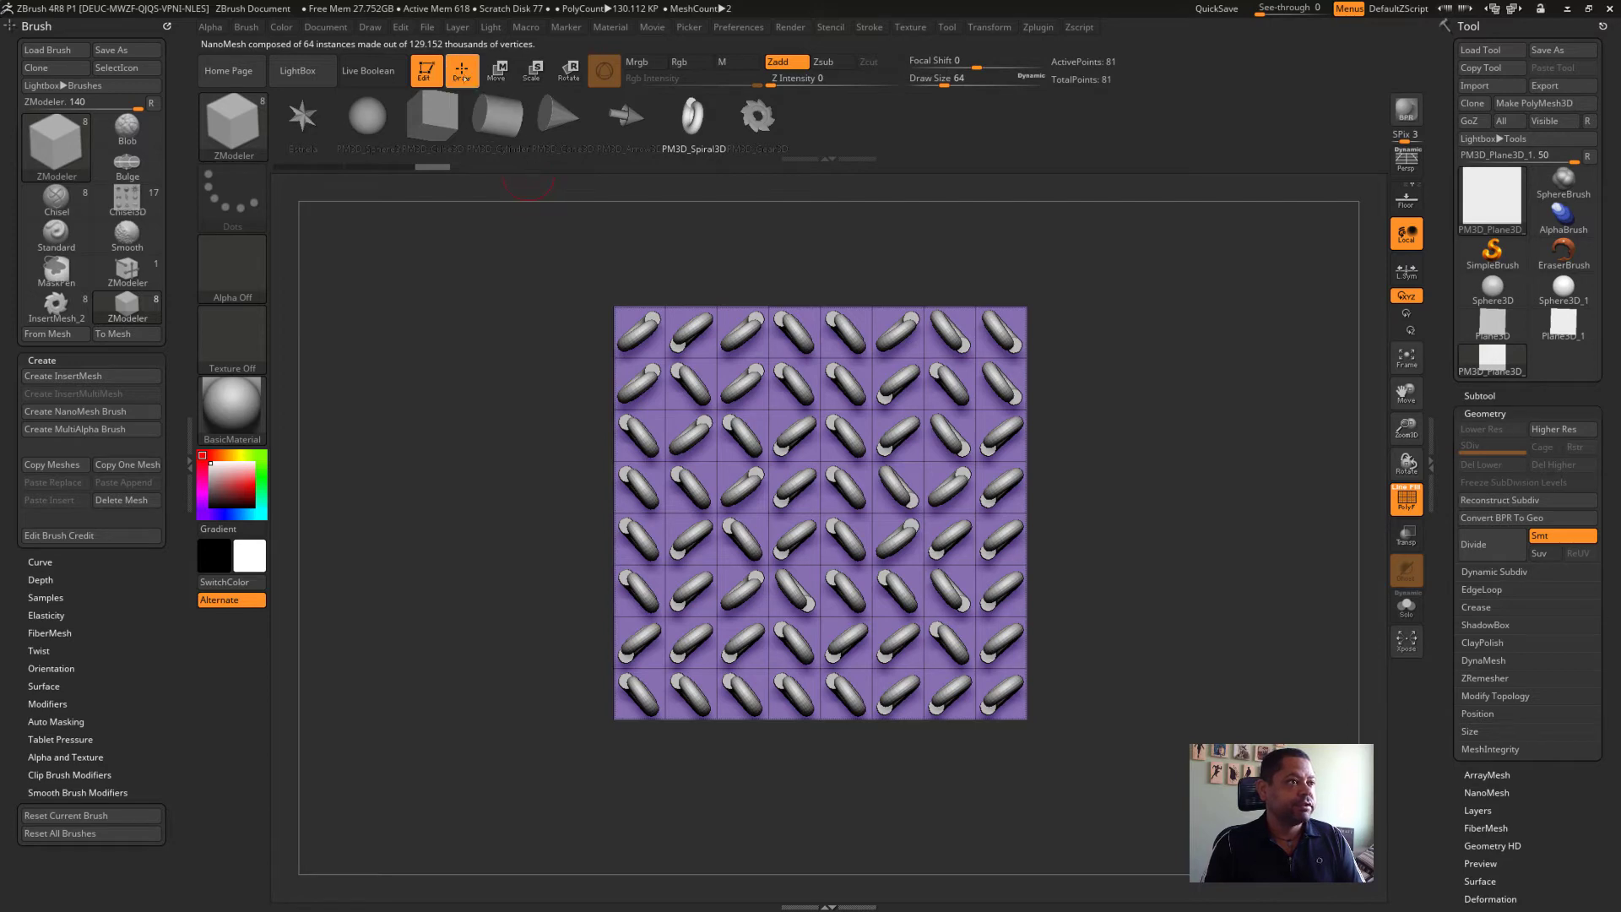
key("ctrl")
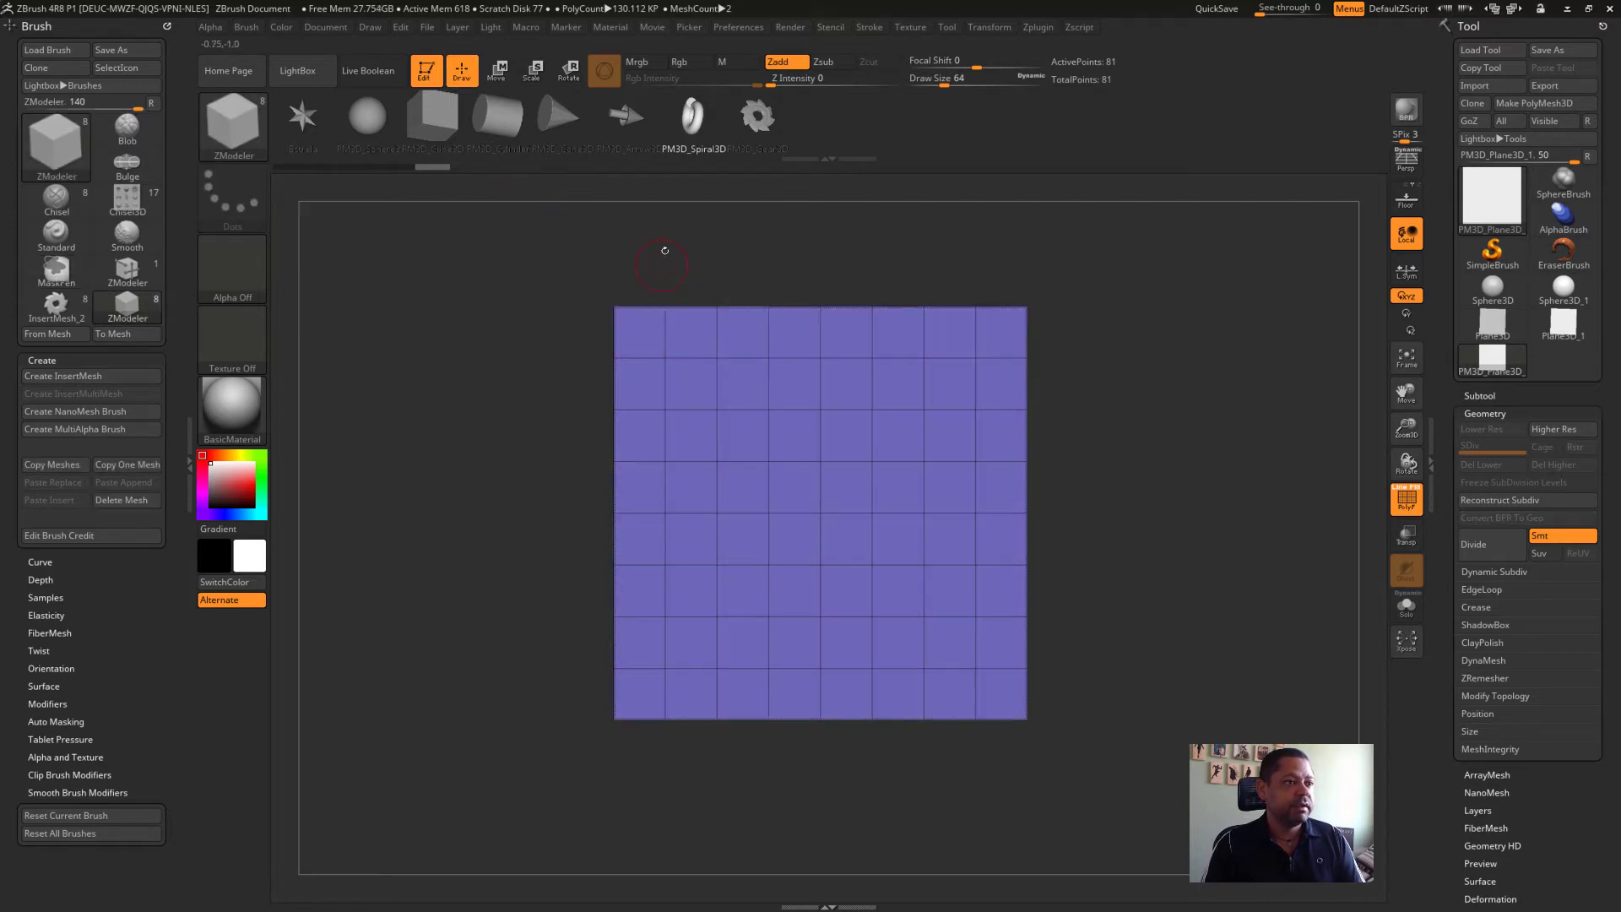
left_click(876, 472)
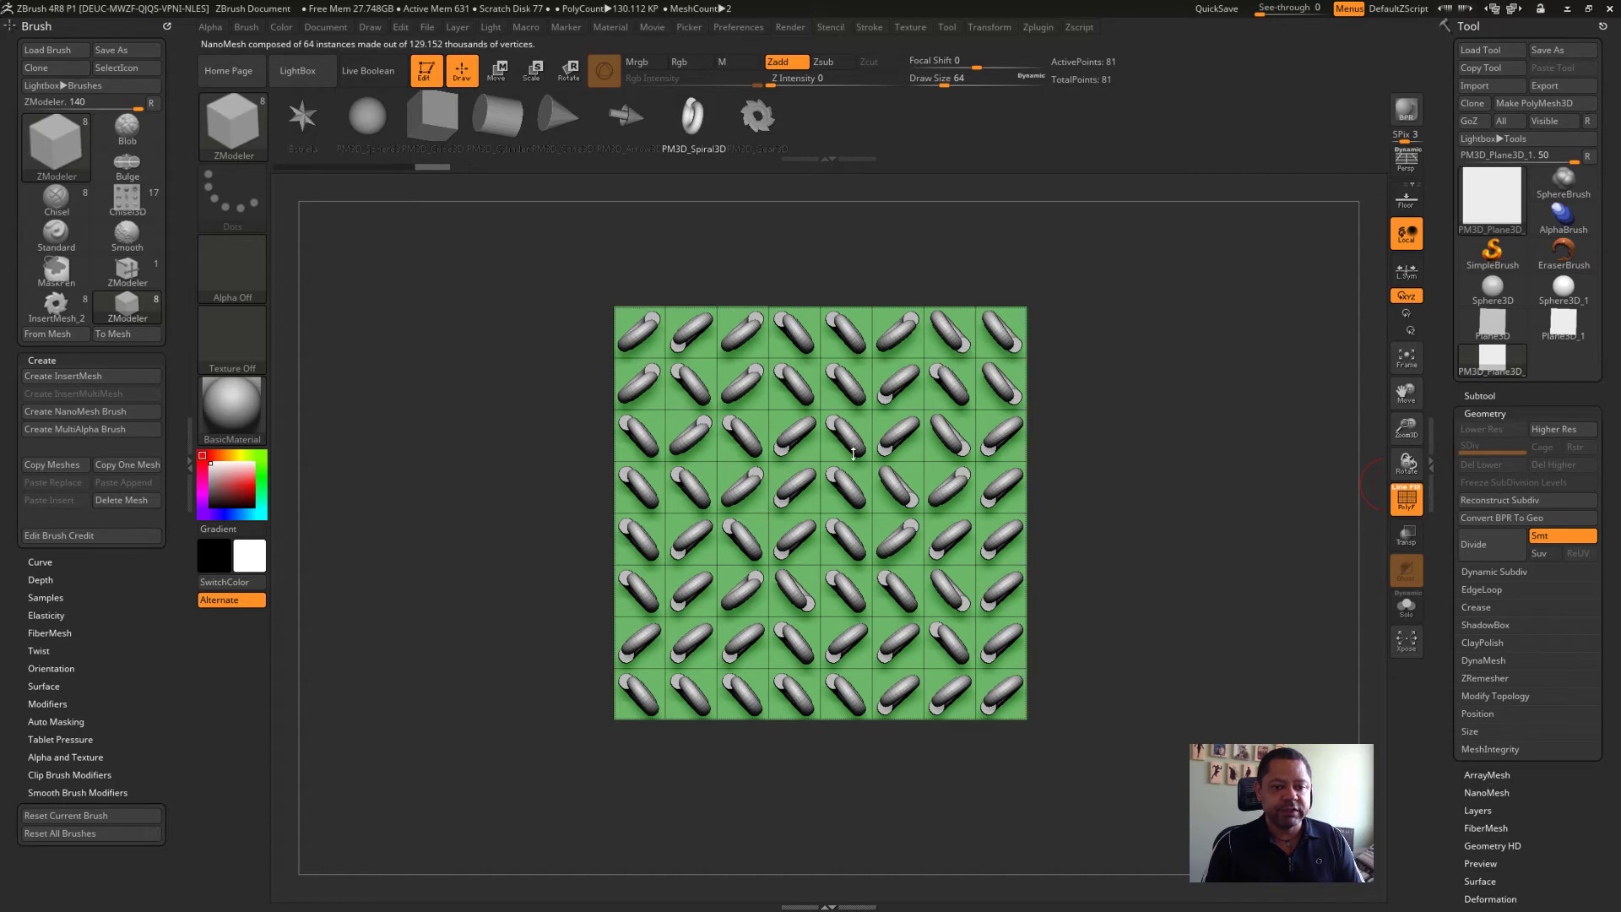
left_click(1486, 792)
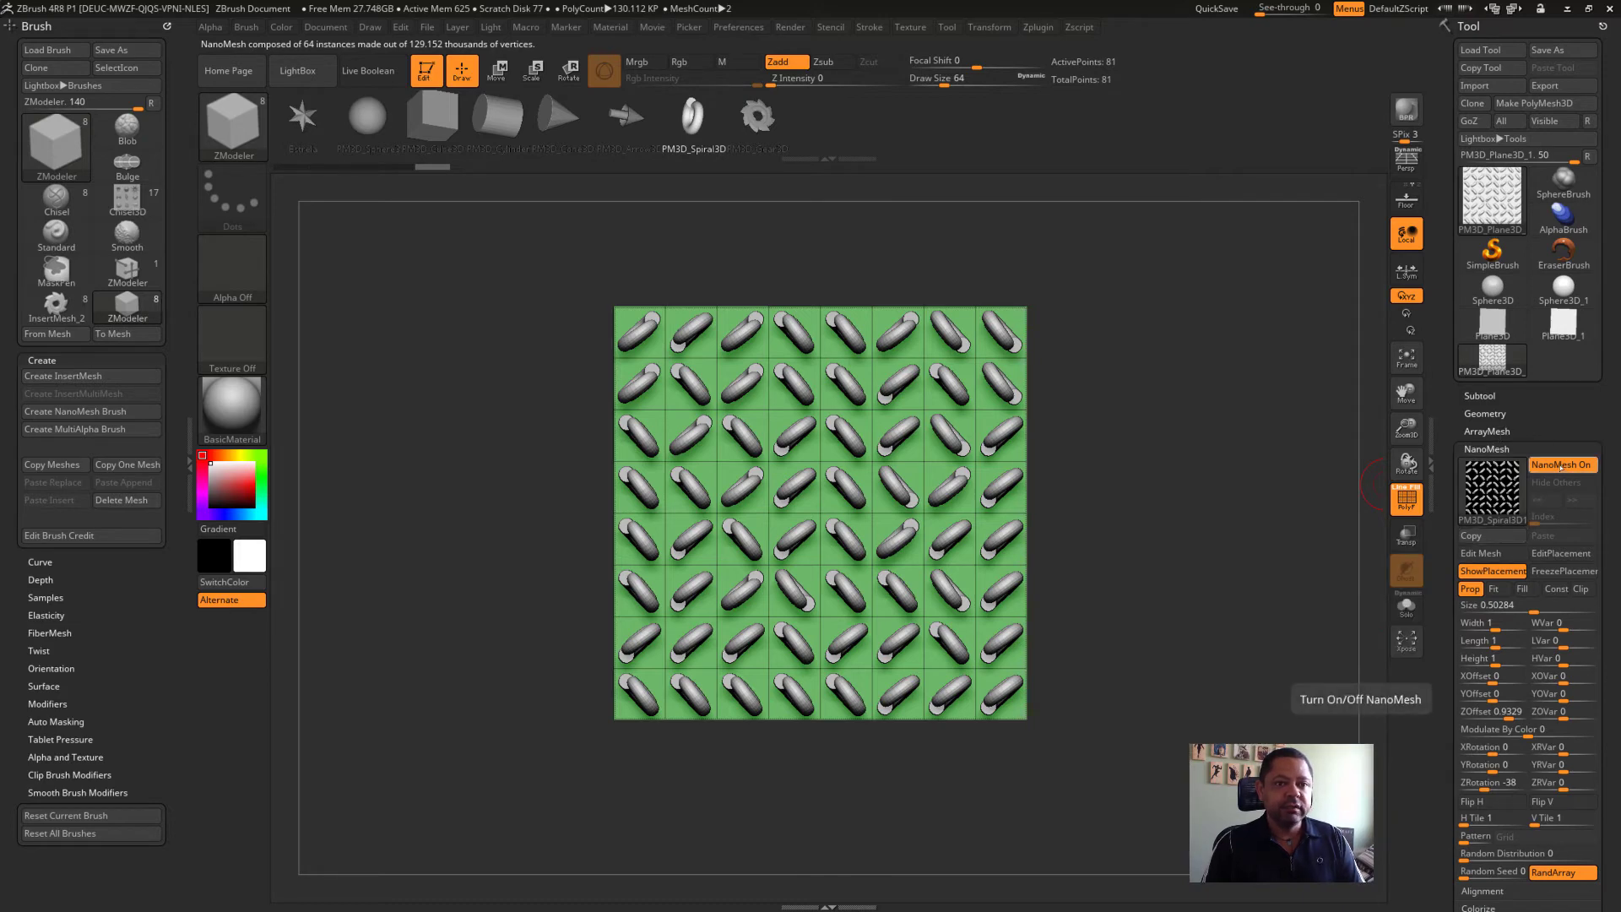
Switch NanoMesh off to hide the spiral instances on the plane
left_click(1560, 465)
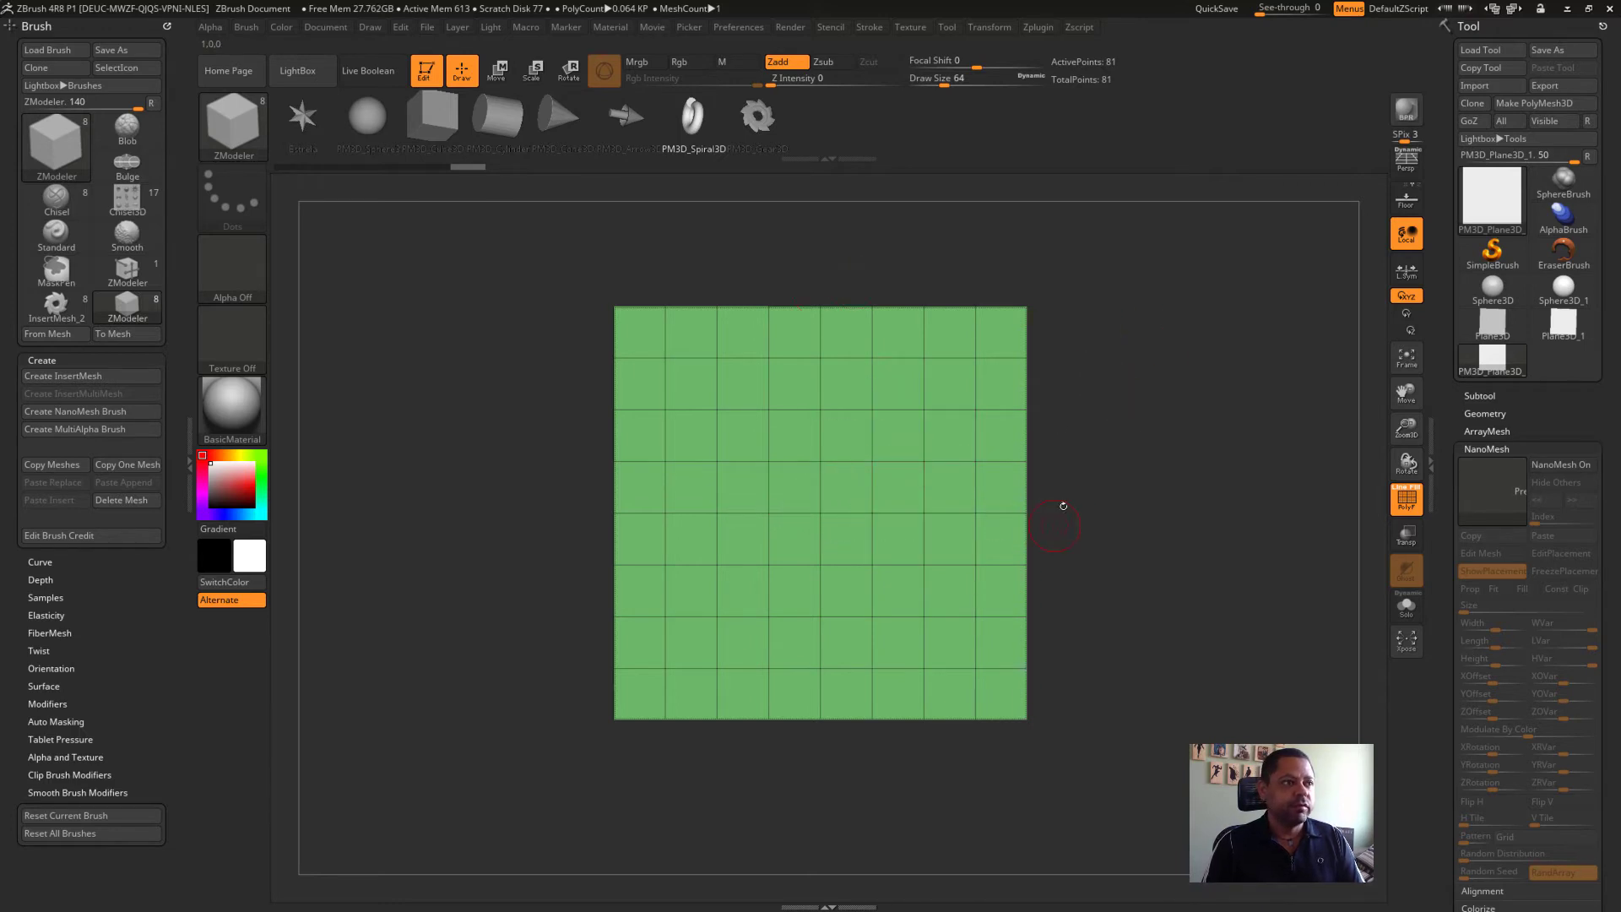
Leave edit mode, clear the canvas, and draw one Spiral3D primitive near the centre
left_click(425, 75)
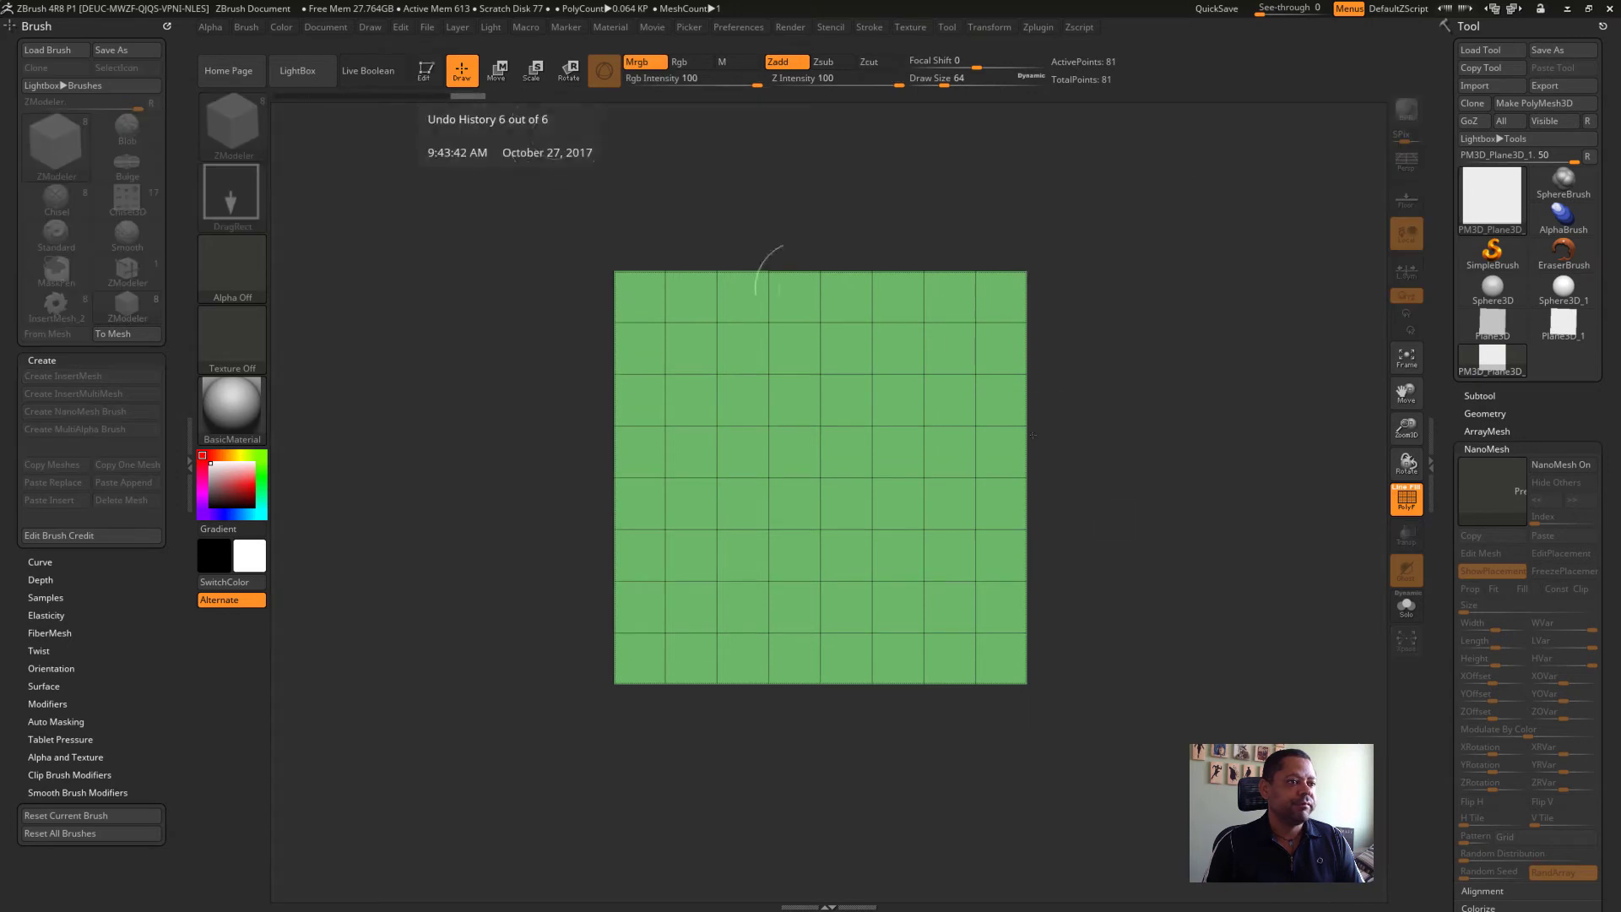
key("ctrl+n")
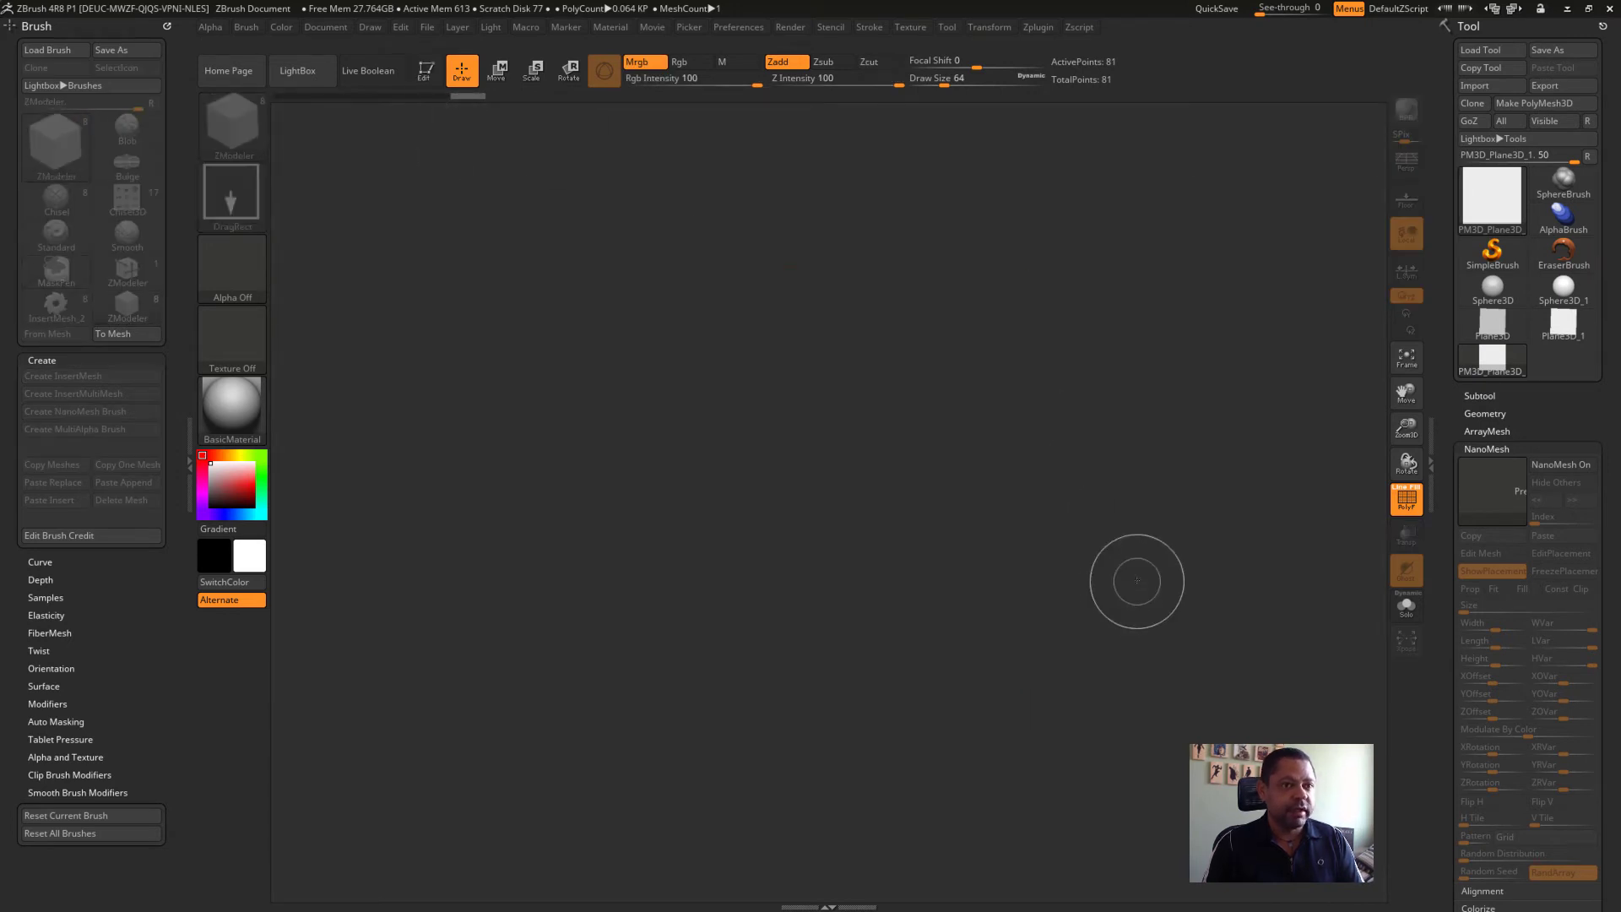
left_click(1492, 196)
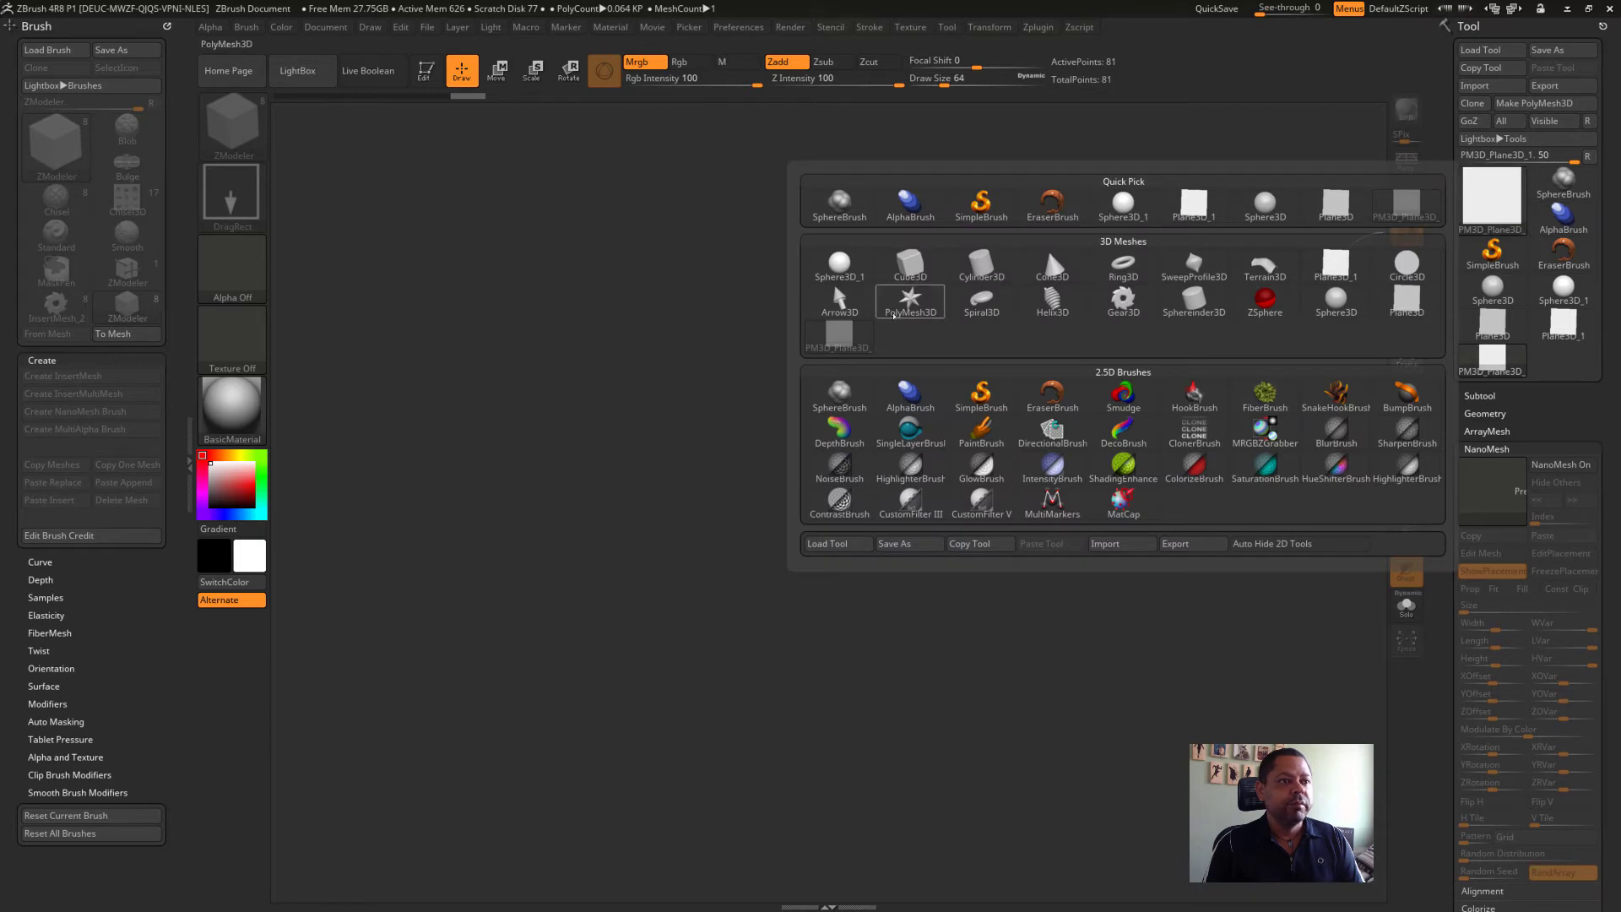
left_click(986, 304)
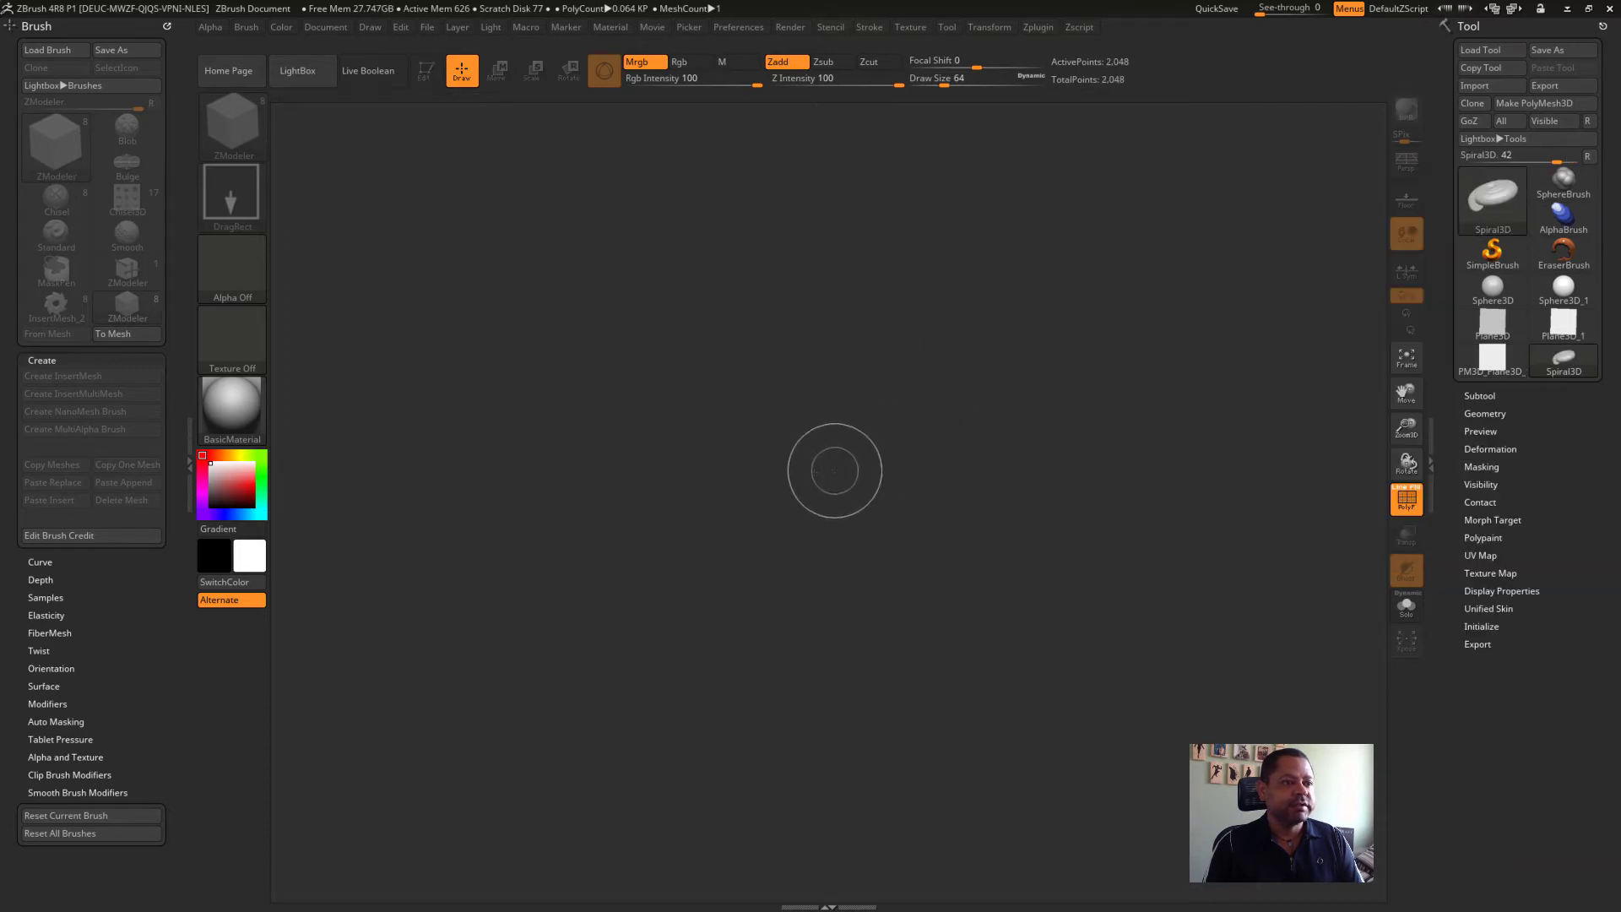
left_click_drag(830, 471, 905, 721)
left_click_drag(1098, 422, 1120, 532)
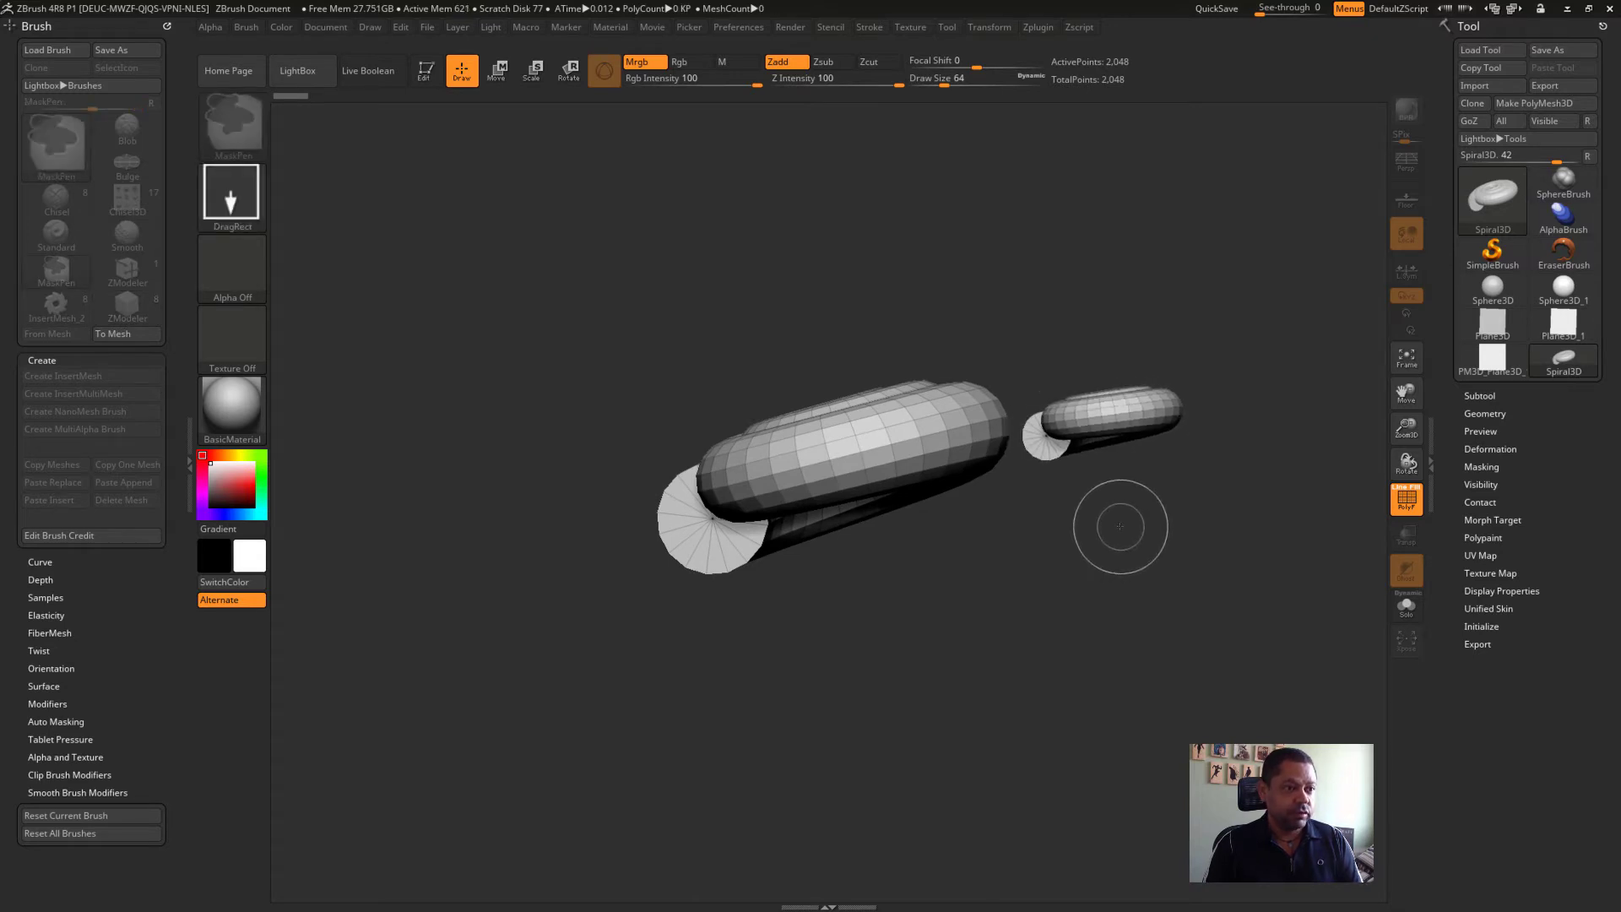
key("ctrl+n")
mouse_move(879, 496)
left_mouse_down()
mouse_move(934, 656)
mouse_move(854, 598)
left_mouse_up()
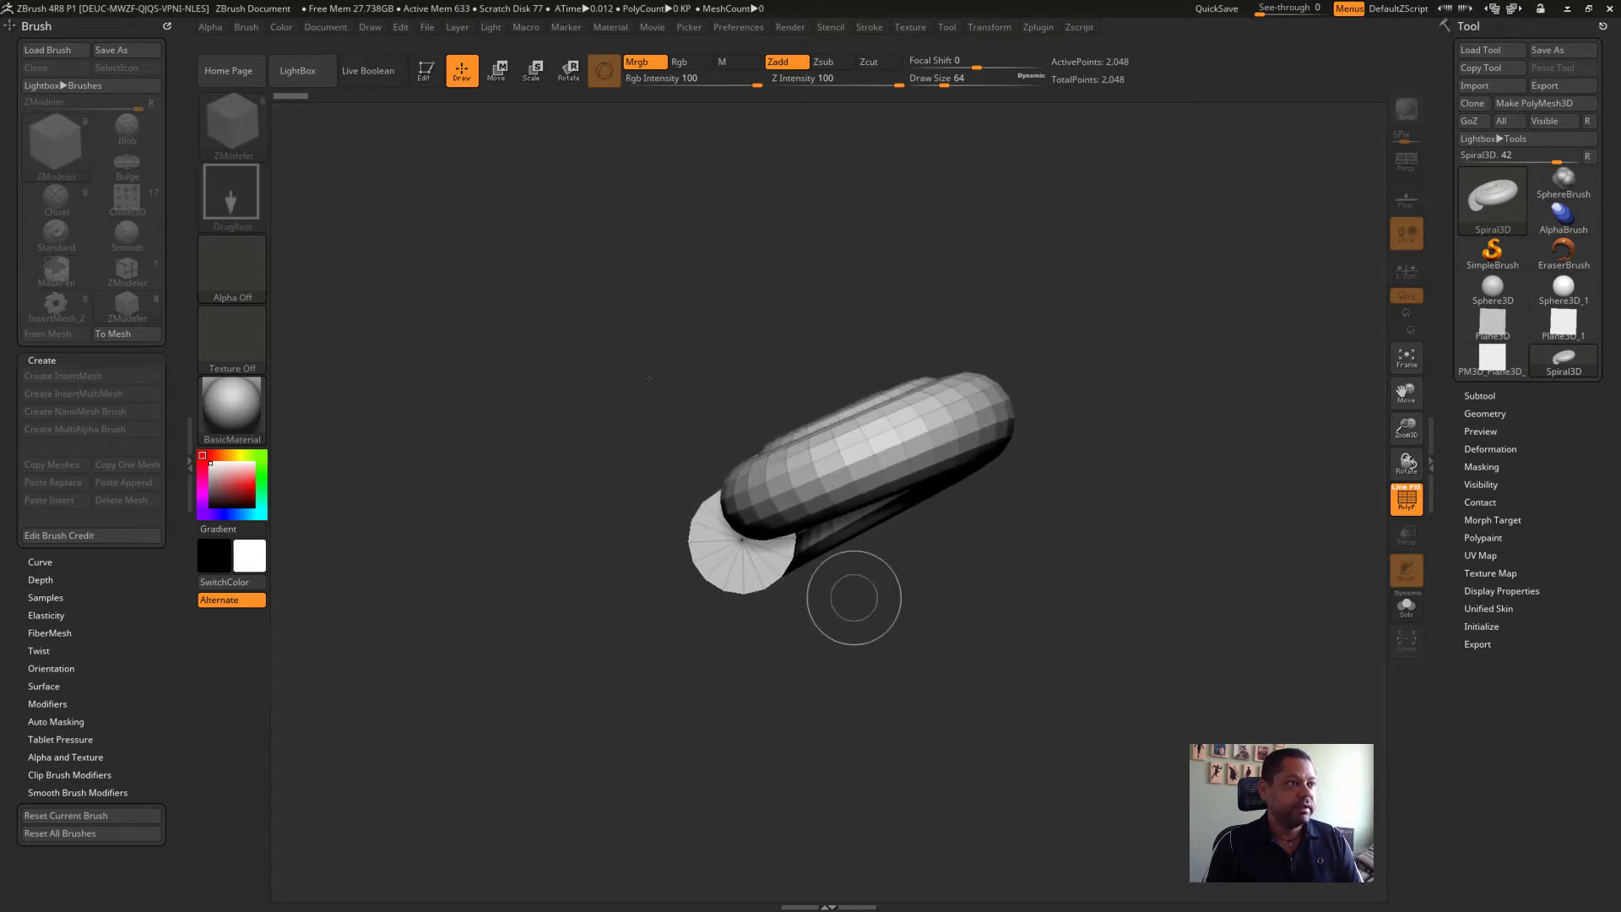
Convert the spiral to the PolyMesh3D PM3D_Spiral3D_1, view it front-on, and show its Deformation settings
left_click(424, 70)
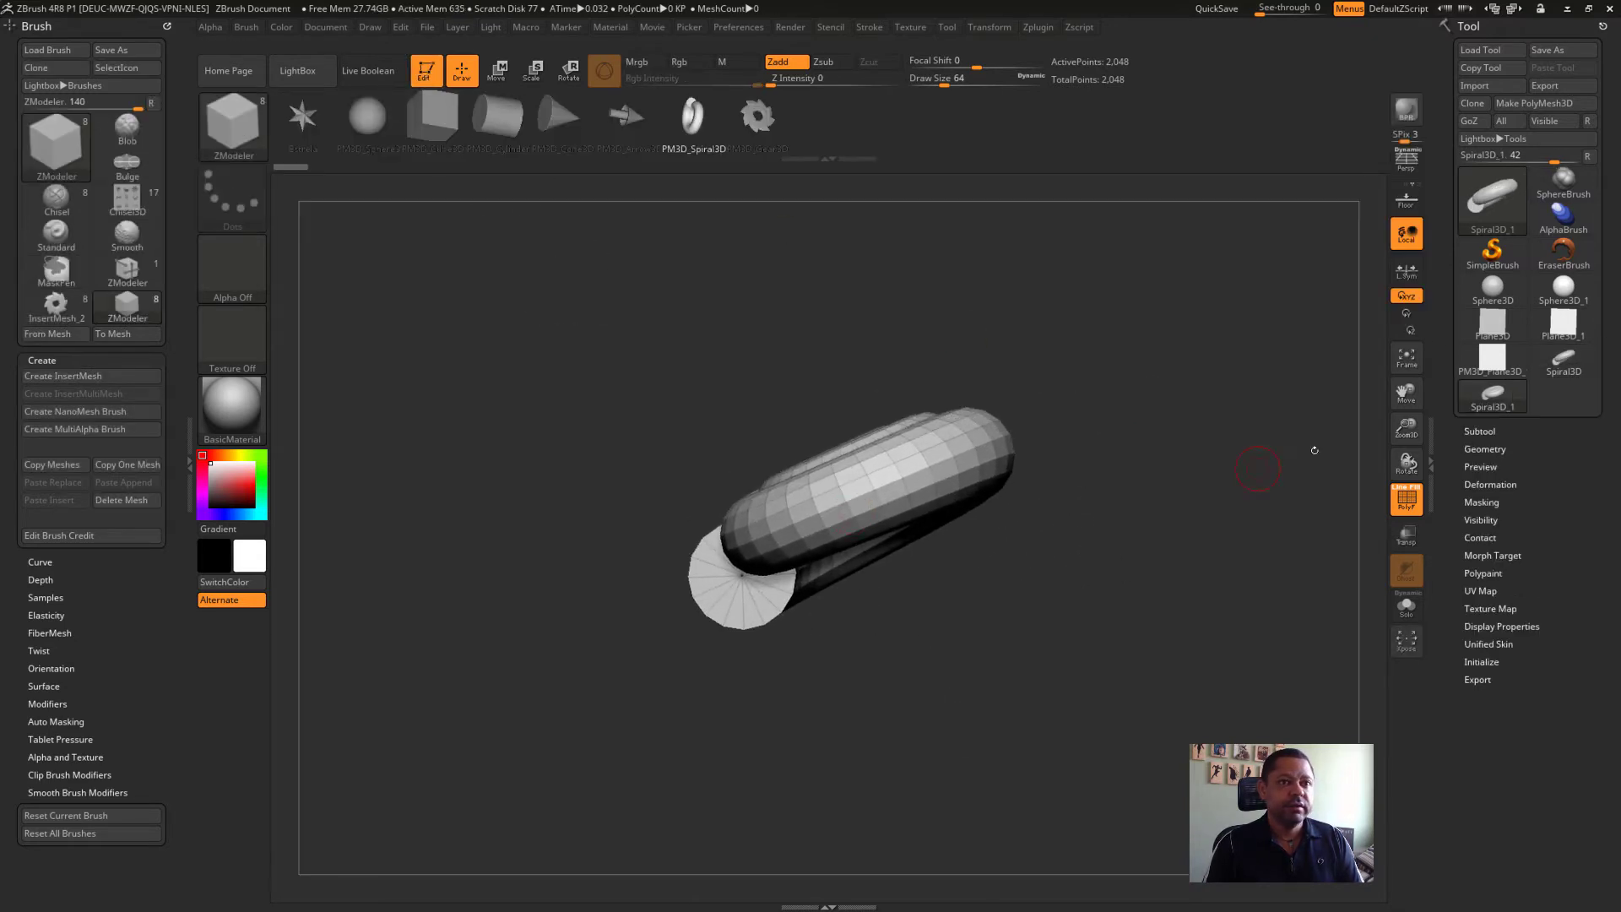
left_click(1534, 103)
mouse_move(1140, 473)
left_mouse_down("shift")
mouse_move(1176, 534)
mouse_move(655, 300)
left_mouse_up("shift")
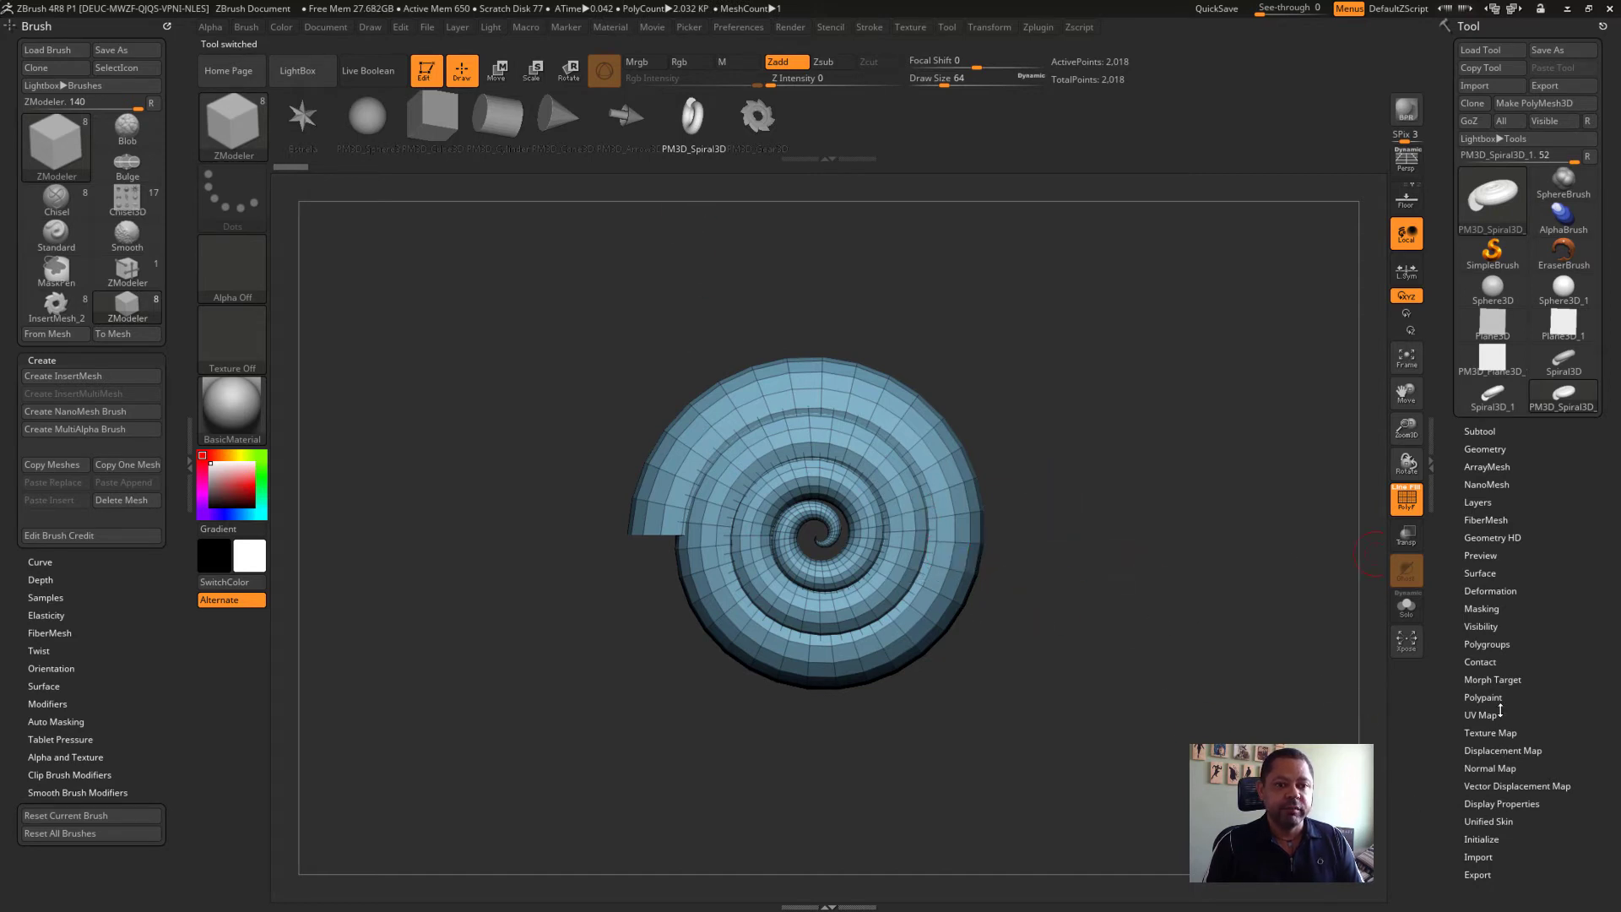
left_click(1497, 593)
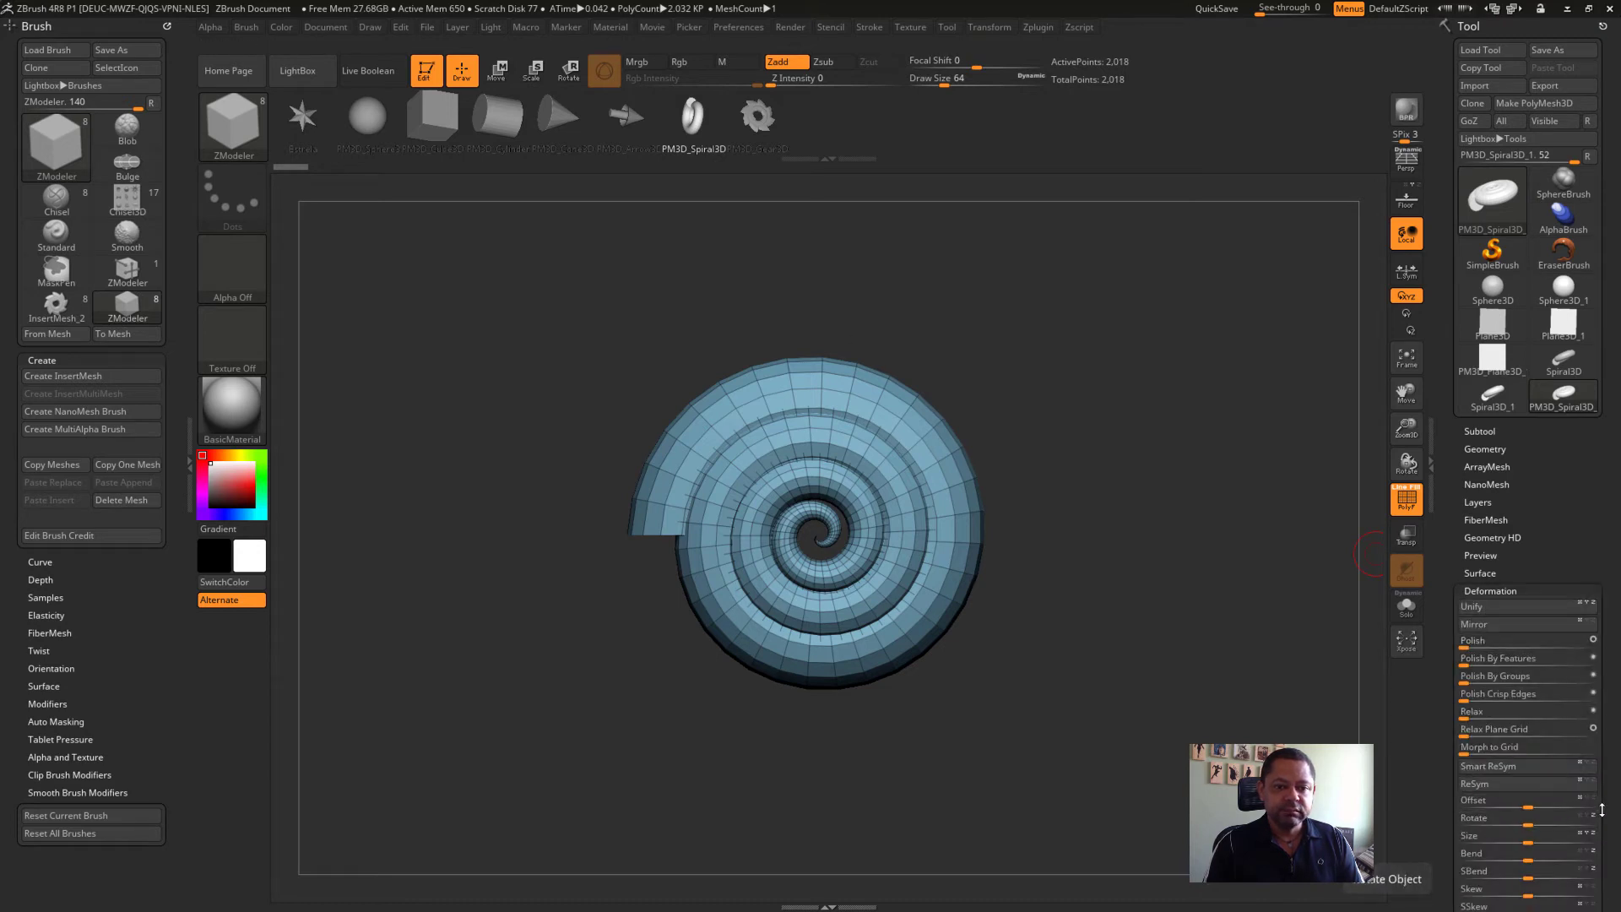
Flatten away the left half of PM3D_Spiral3D_1 with the Deformation slider, after trying a Bend
scroll(1566, 760, "down", 2)
scroll(1570, 642, "down", 2)
scroll(1574, 524, "down", 2)
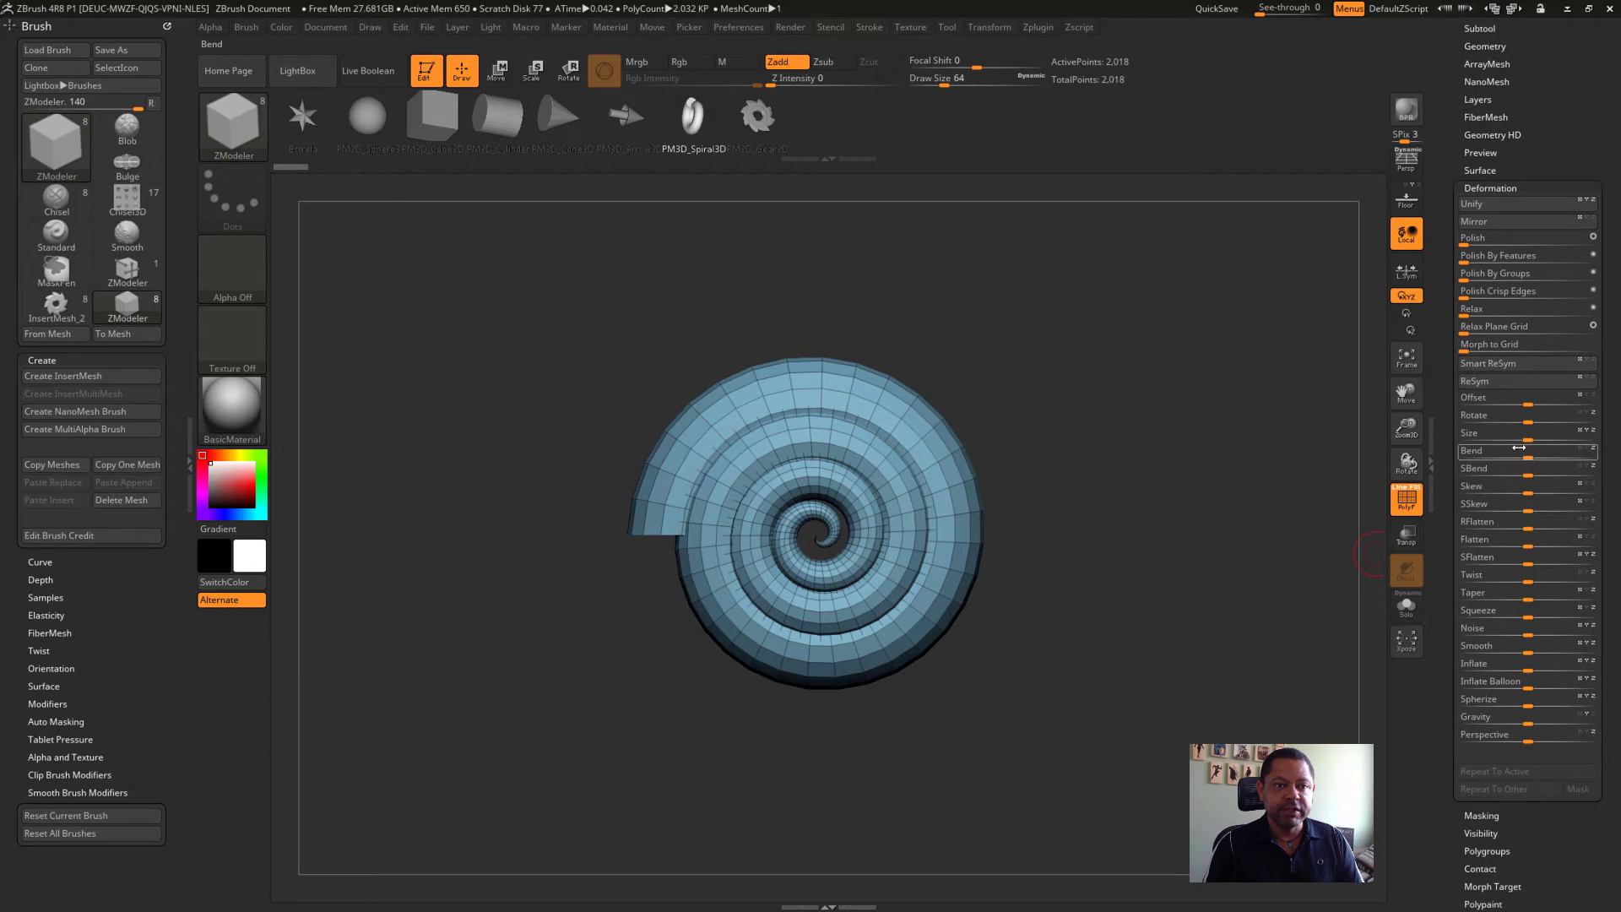
left_click_drag(1529, 456, 1560, 456)
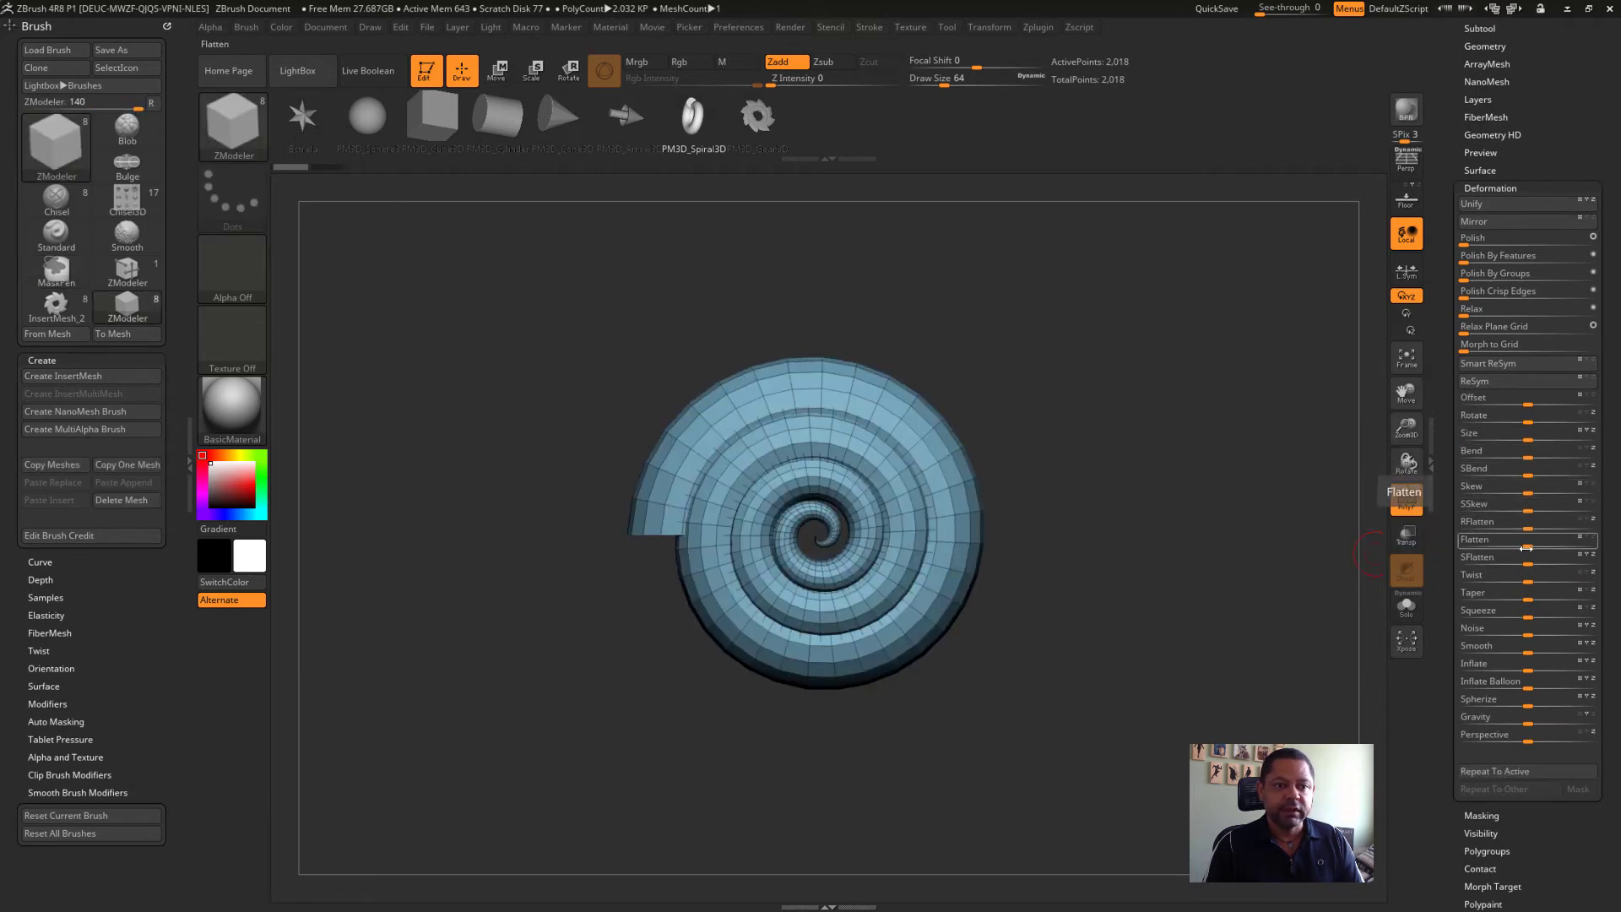
left_click_drag(1527, 545, 1591, 544)
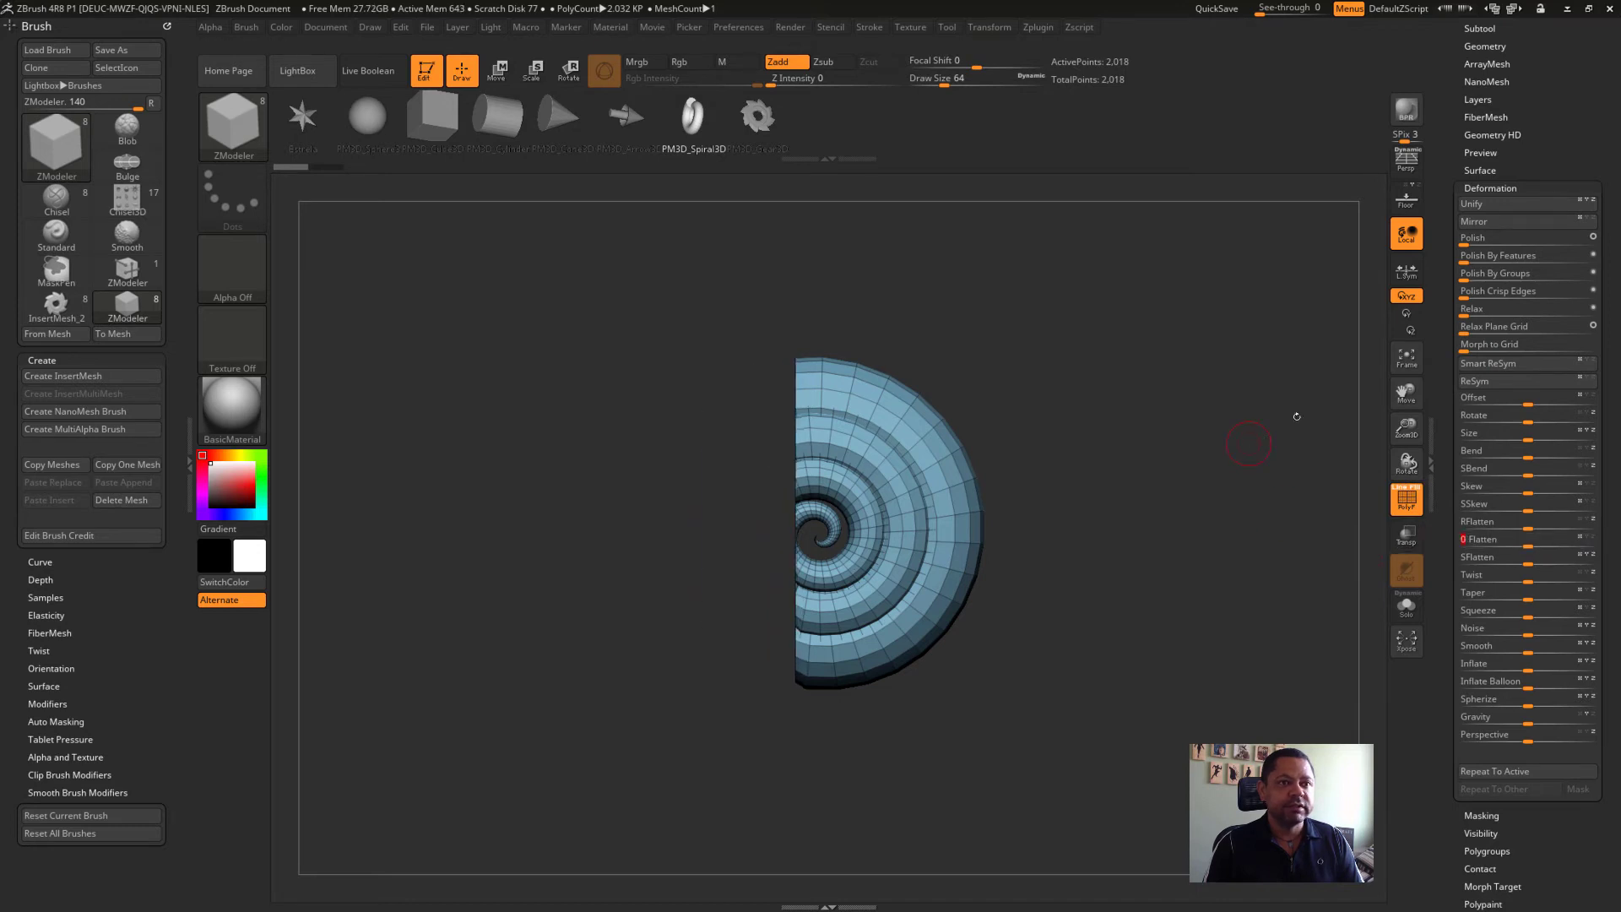
scroll(1550, 160, "up", 5)
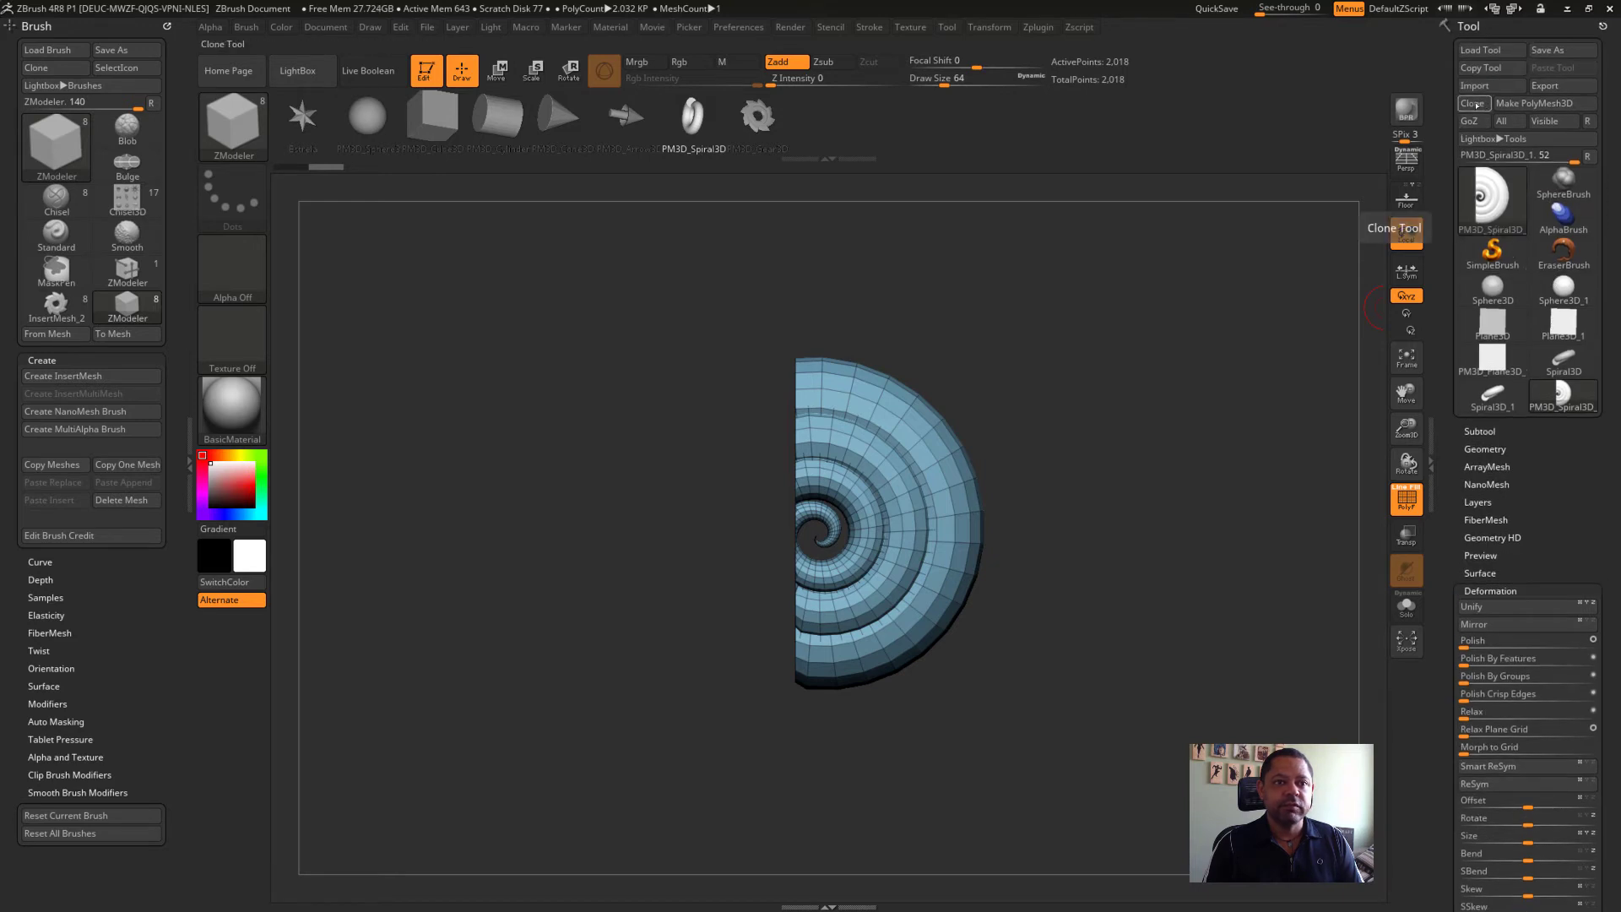
Clone the half spiral as PM3D_Spiral3D_2, load the IMM Clothing Hardware brush, and show the move gizmo
left_click(1473, 103)
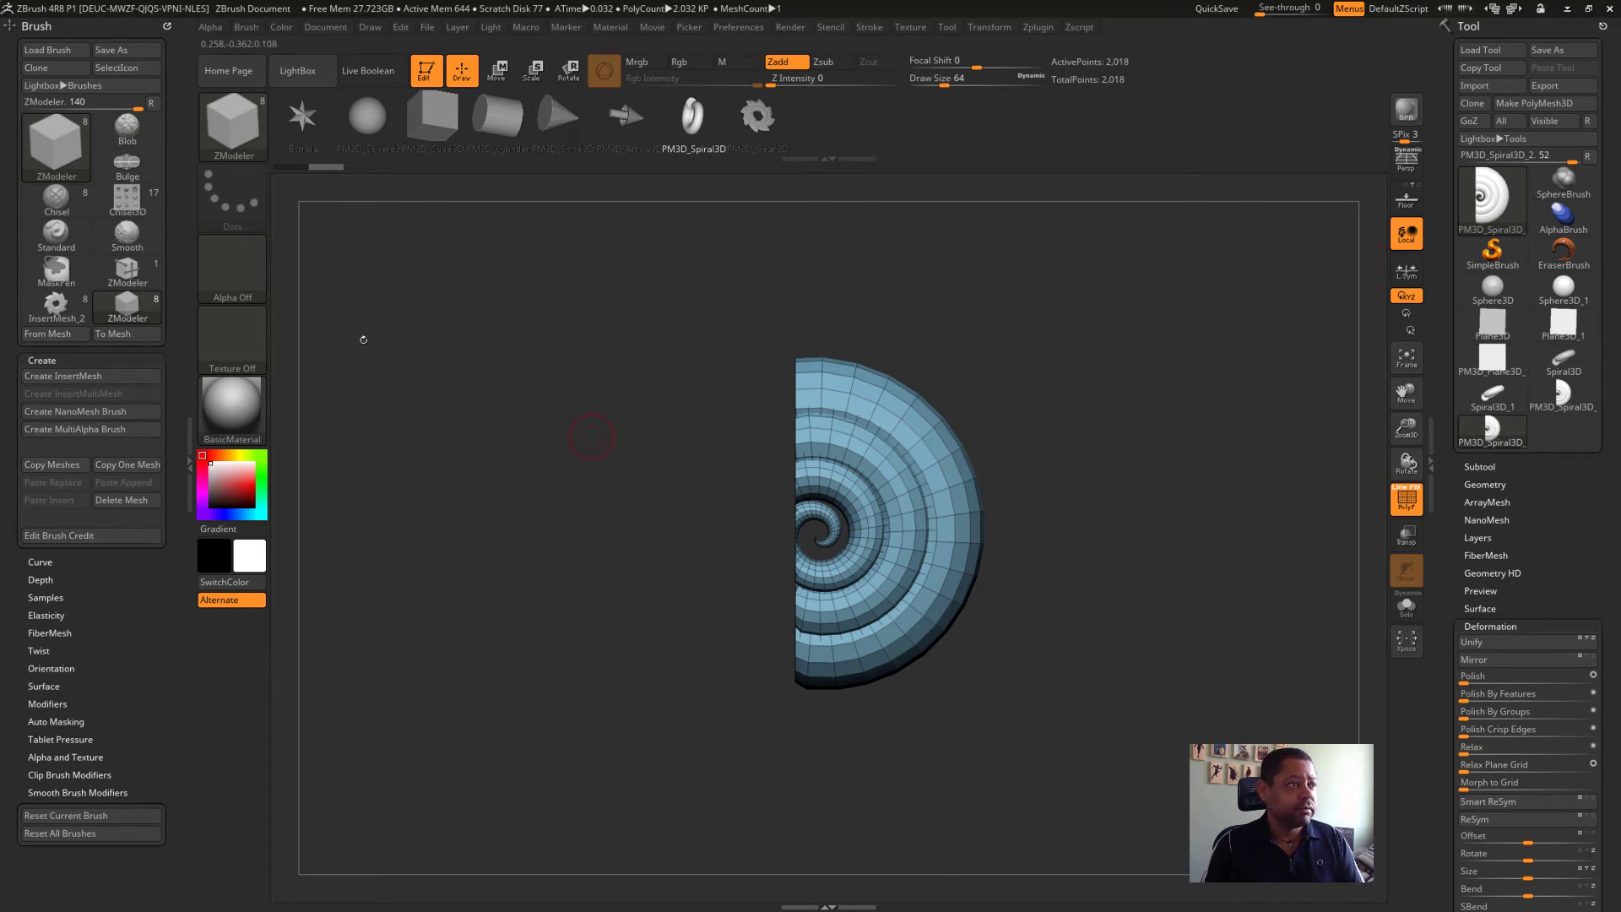
left_click(251, 127)
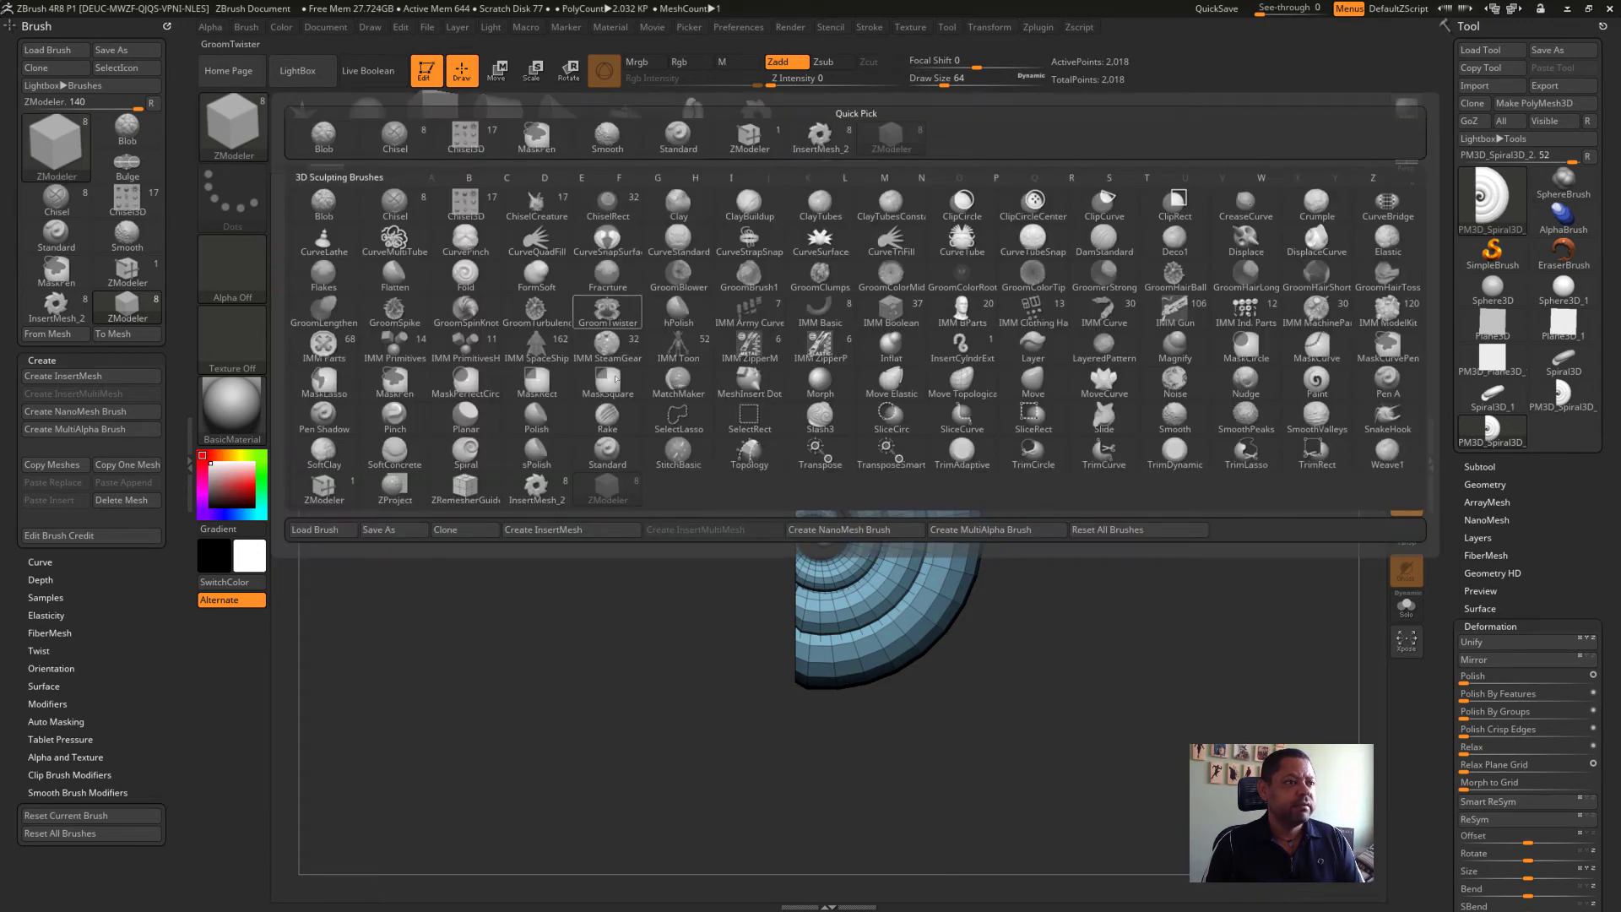
left_click(1027, 316)
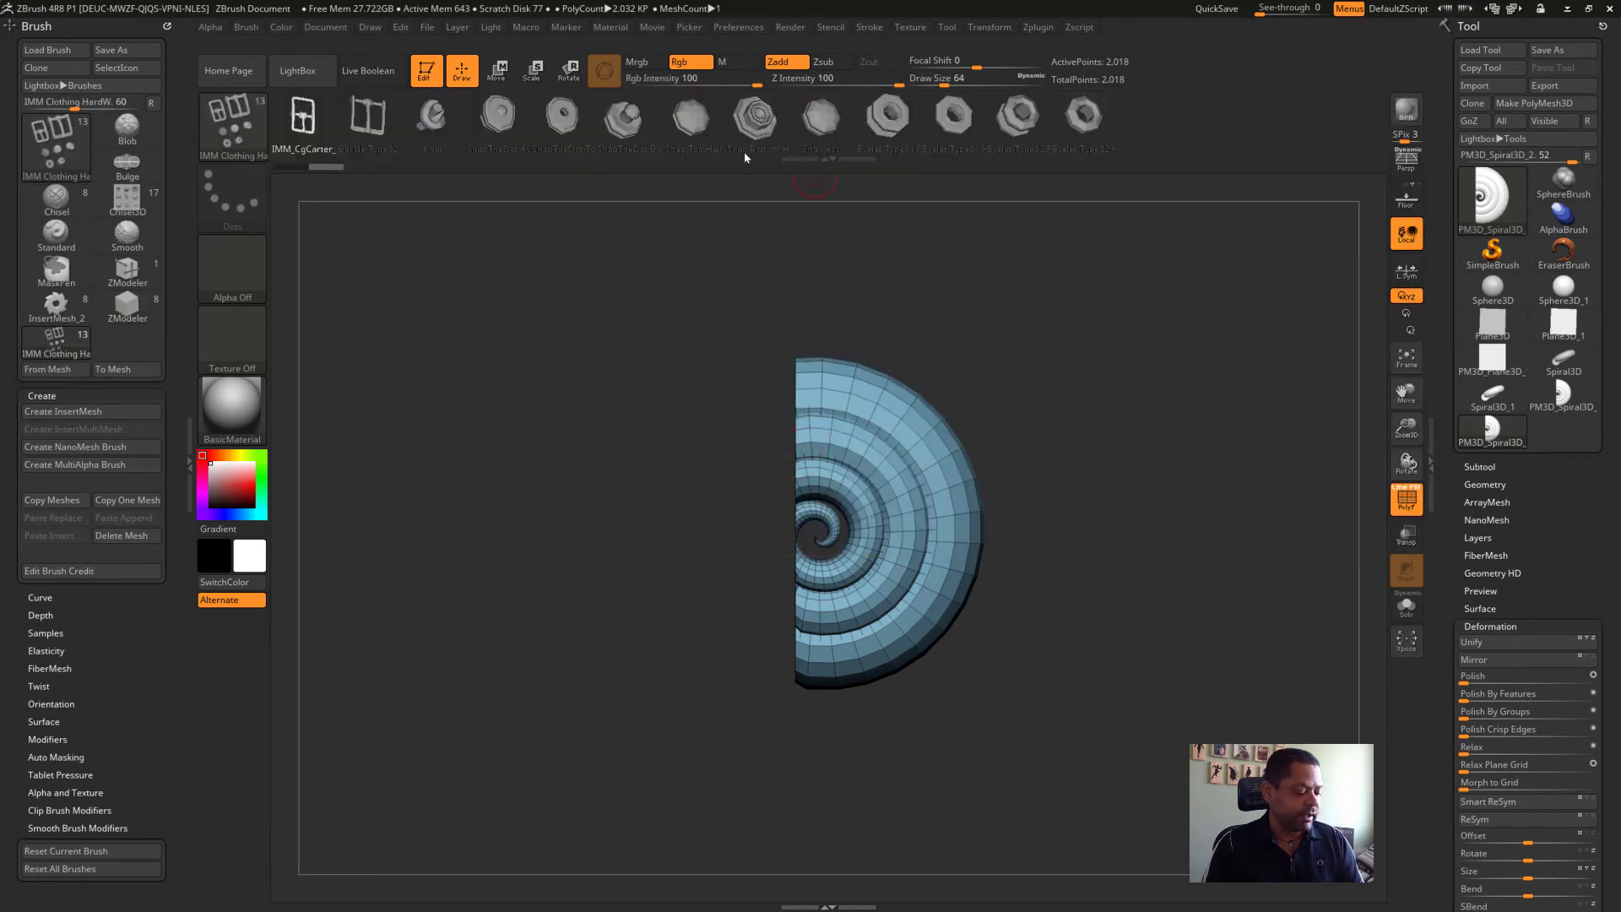
key("w")
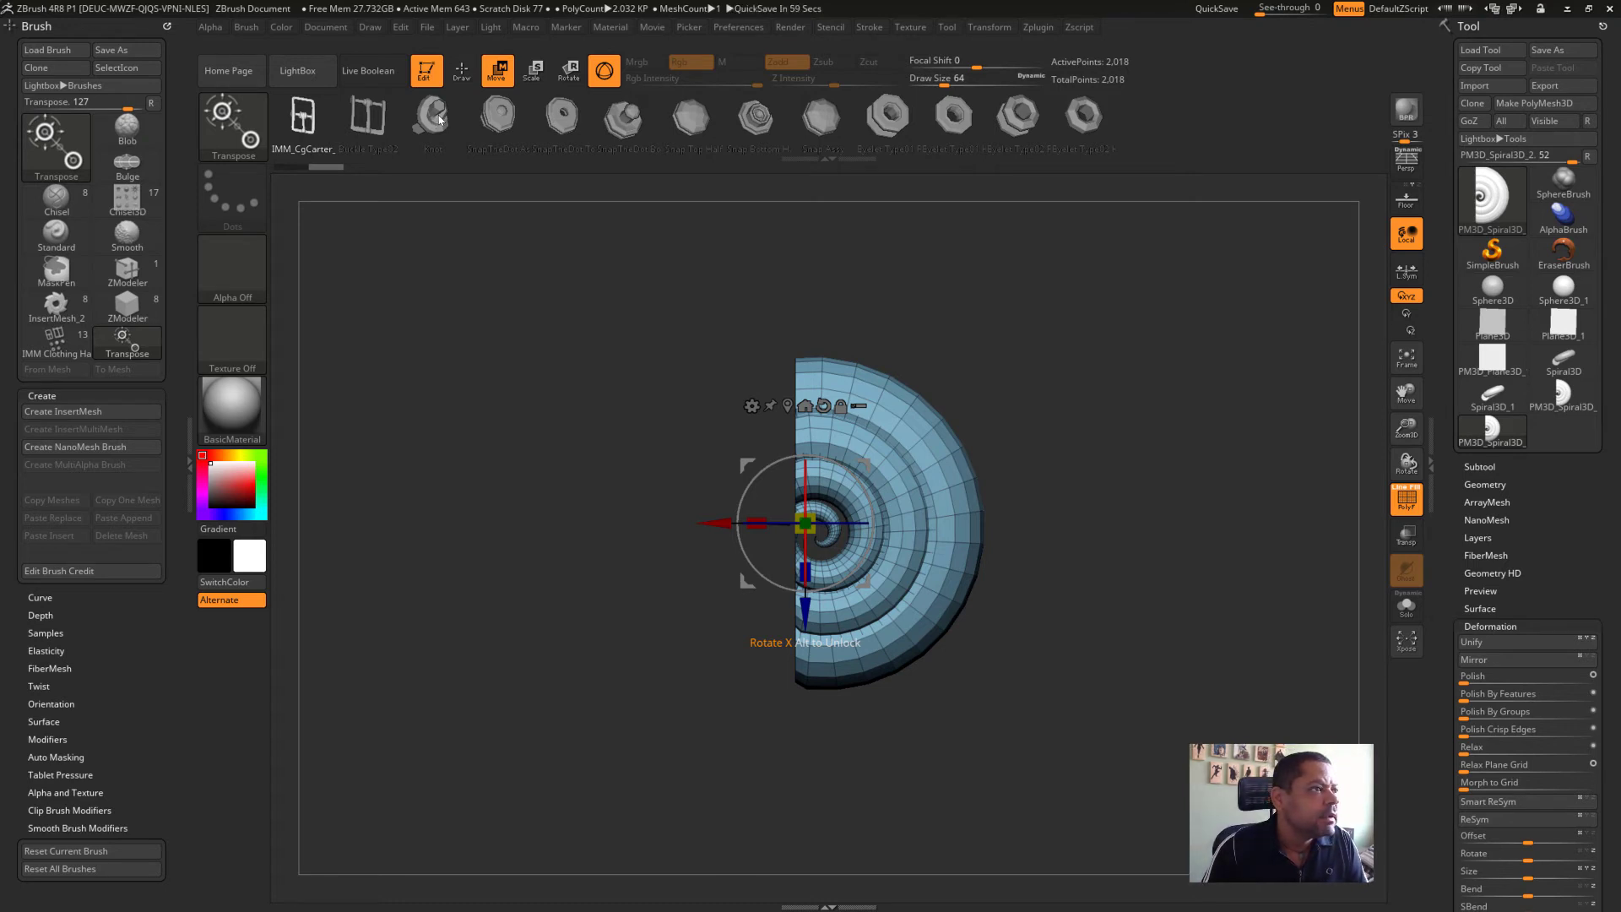
Try several Clothing Hardware parts, settle on the Knot mesh, and frame it in the view
left_click(439, 120)
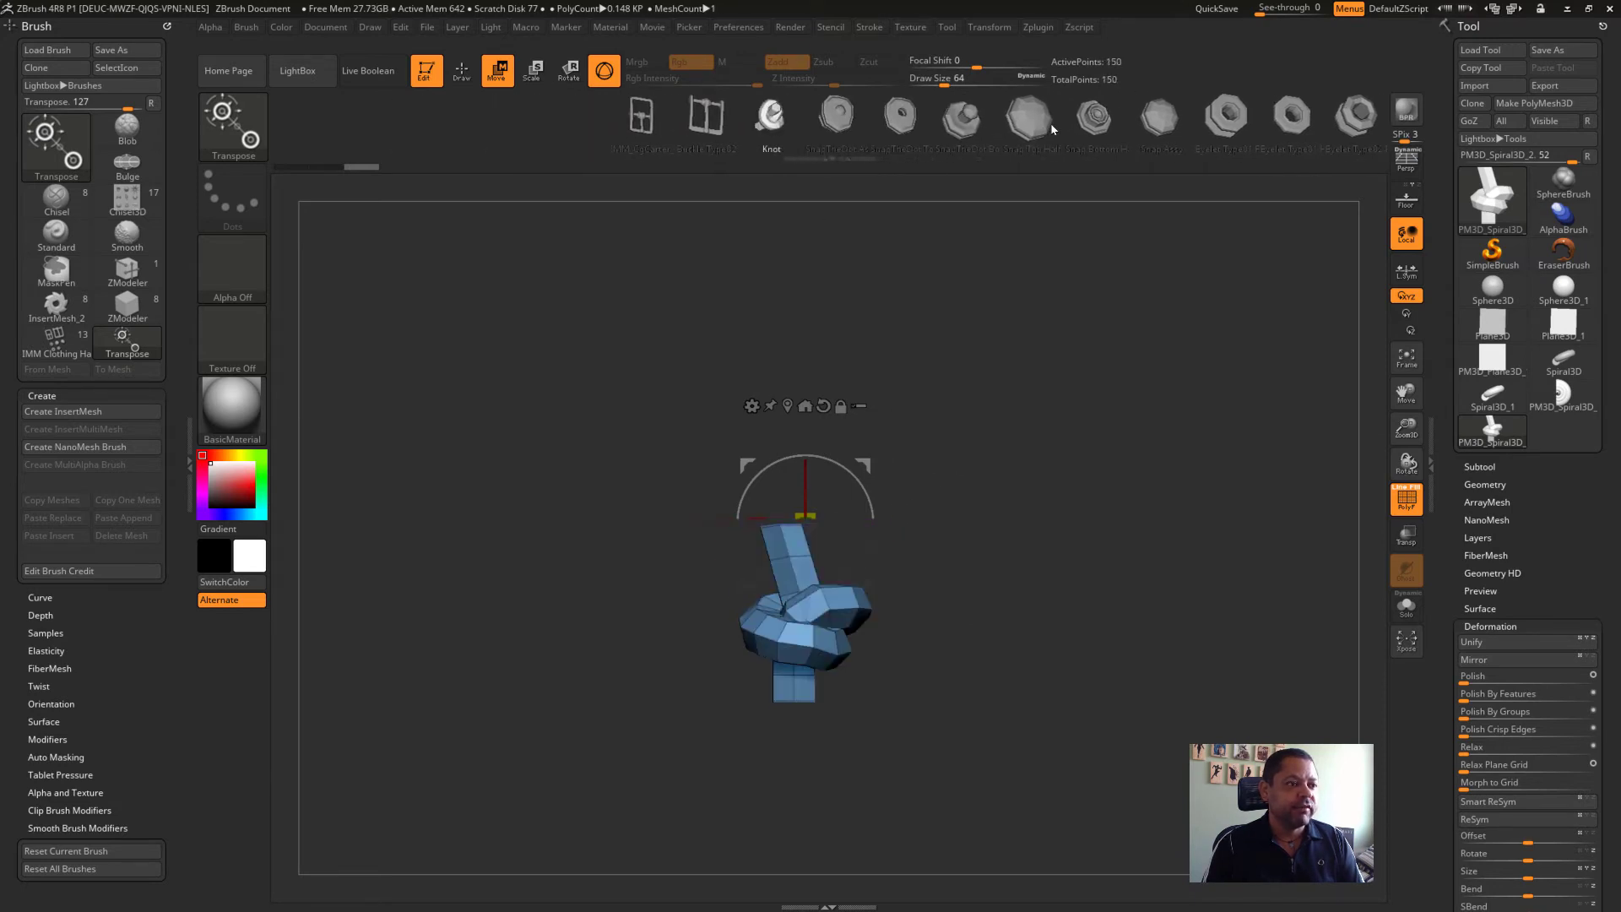
left_click(745, 127)
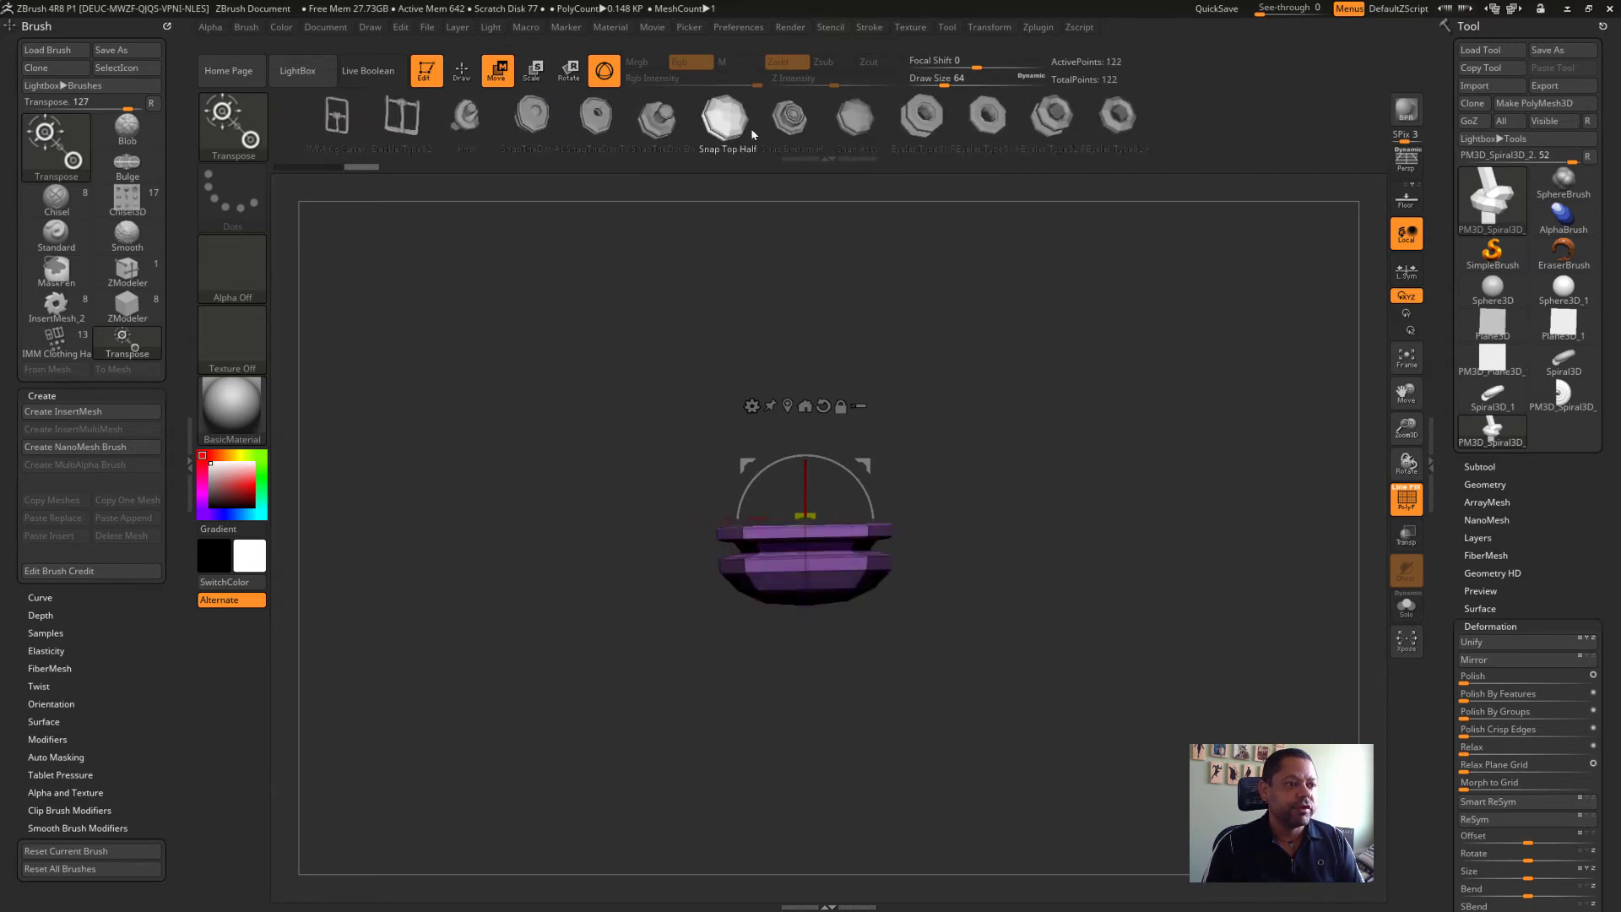
left_click(736, 123)
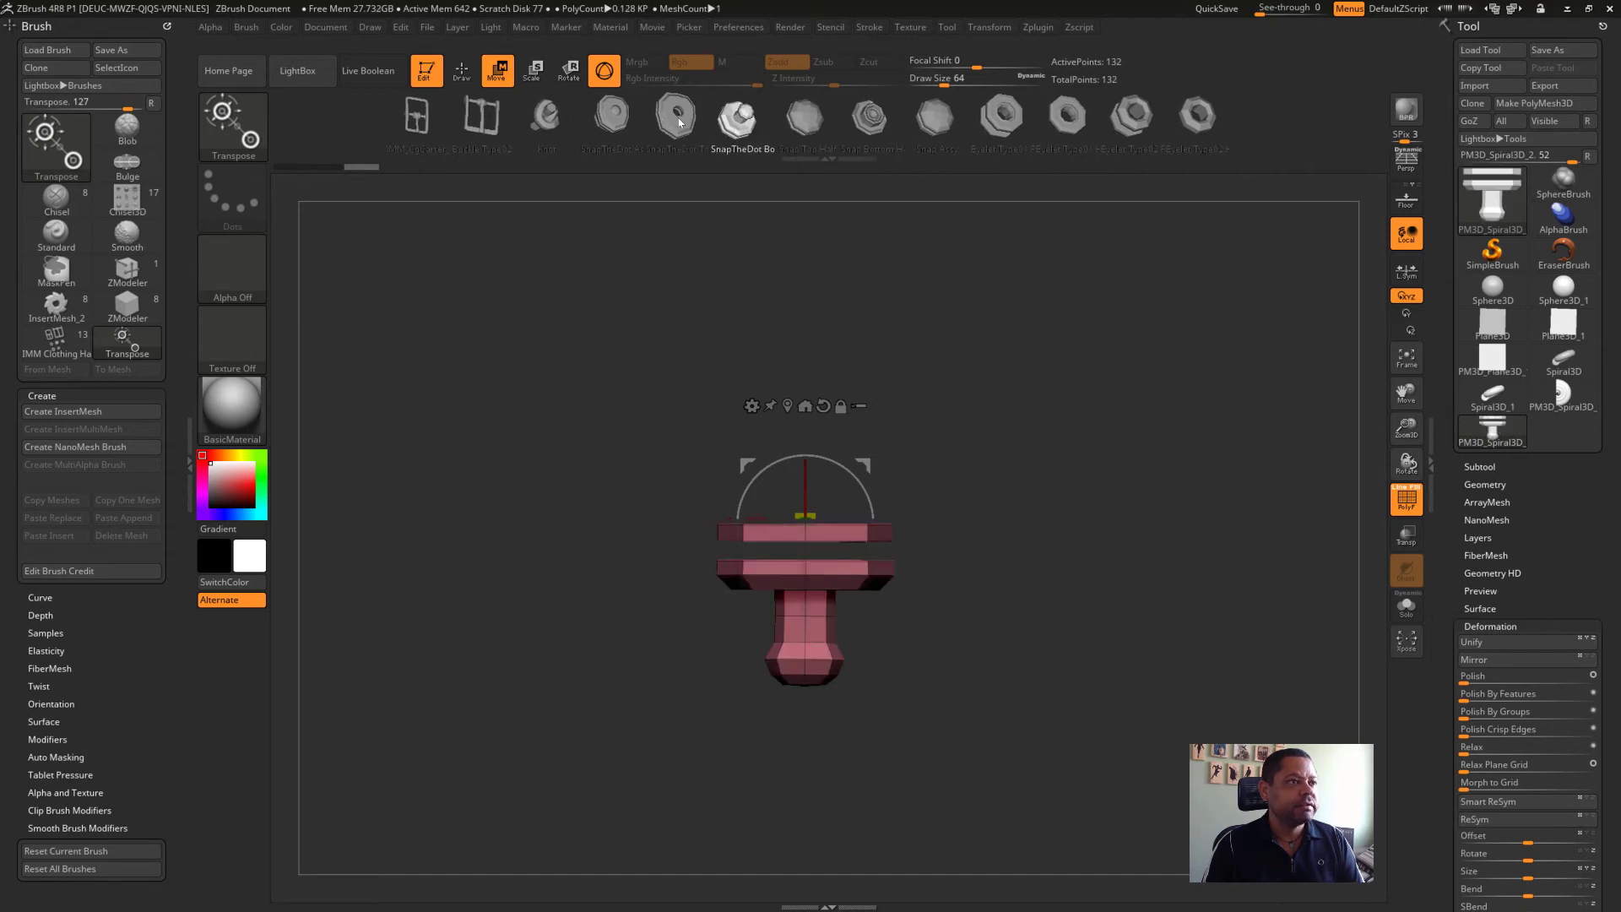
left_click(546, 118)
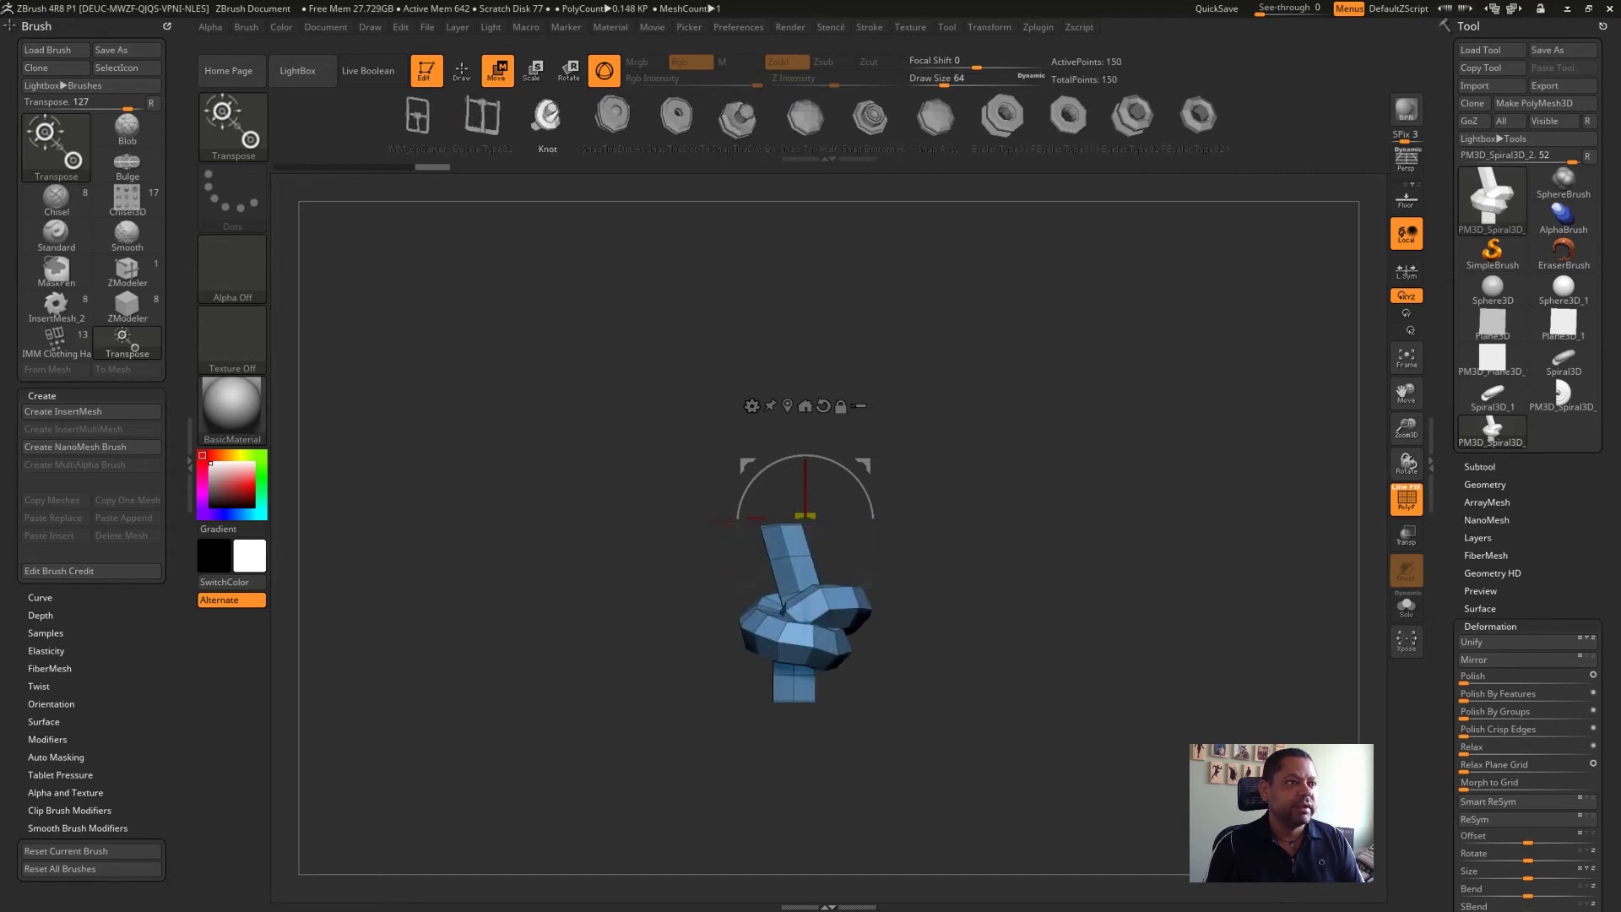
left_click_drag(1181, 614, 1129, 597)
key("q")
key("f")
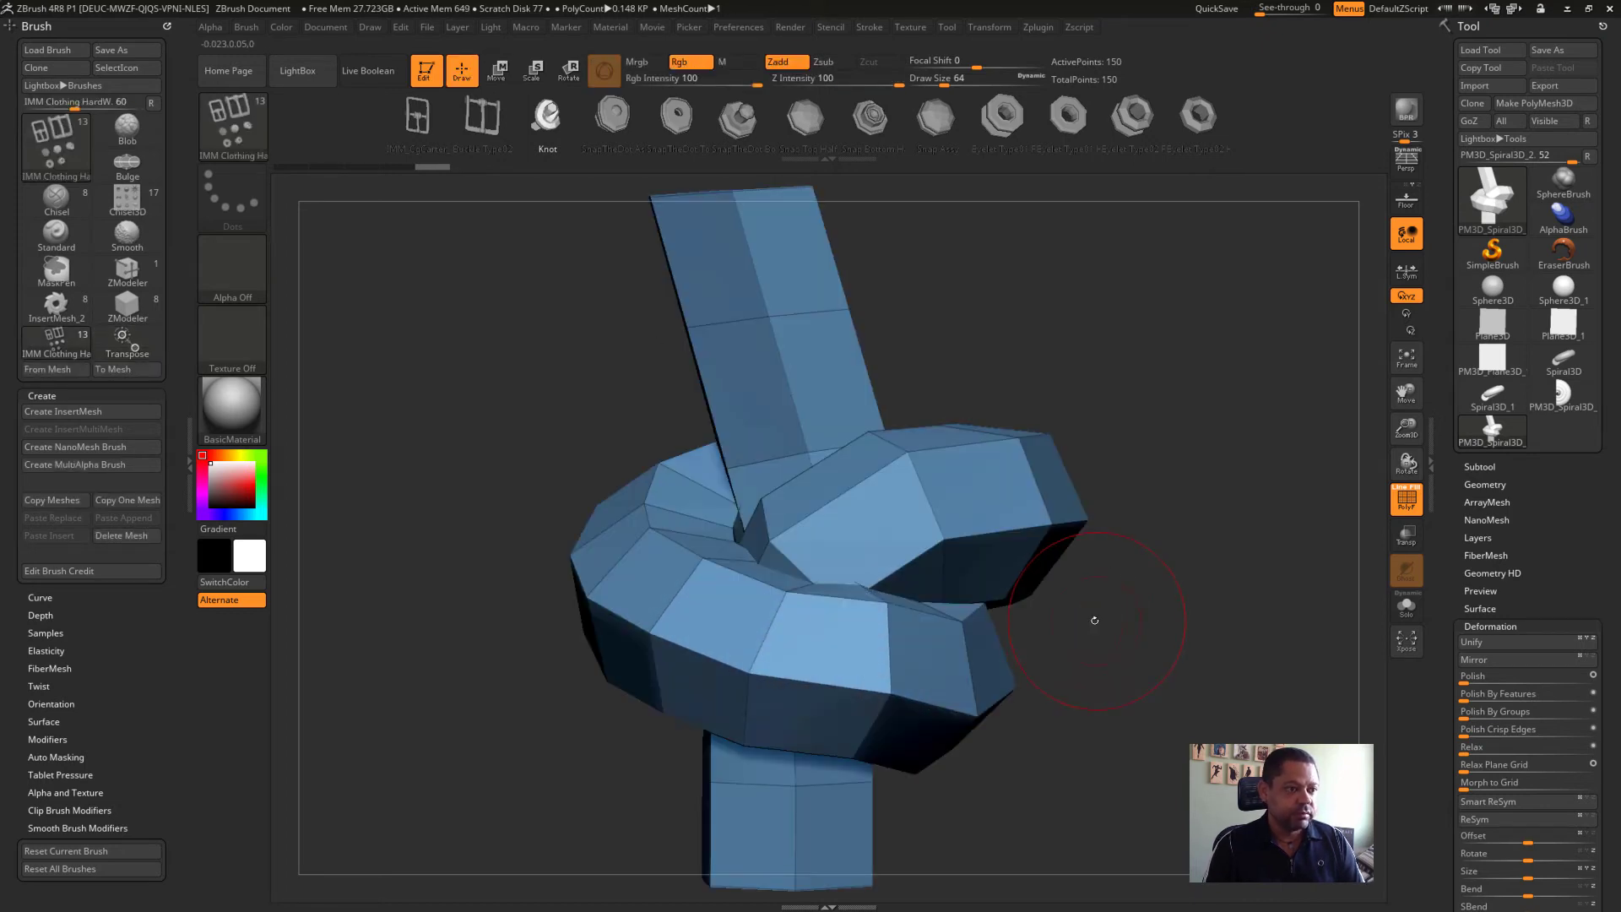
scroll(1202, 644, "down", 3)
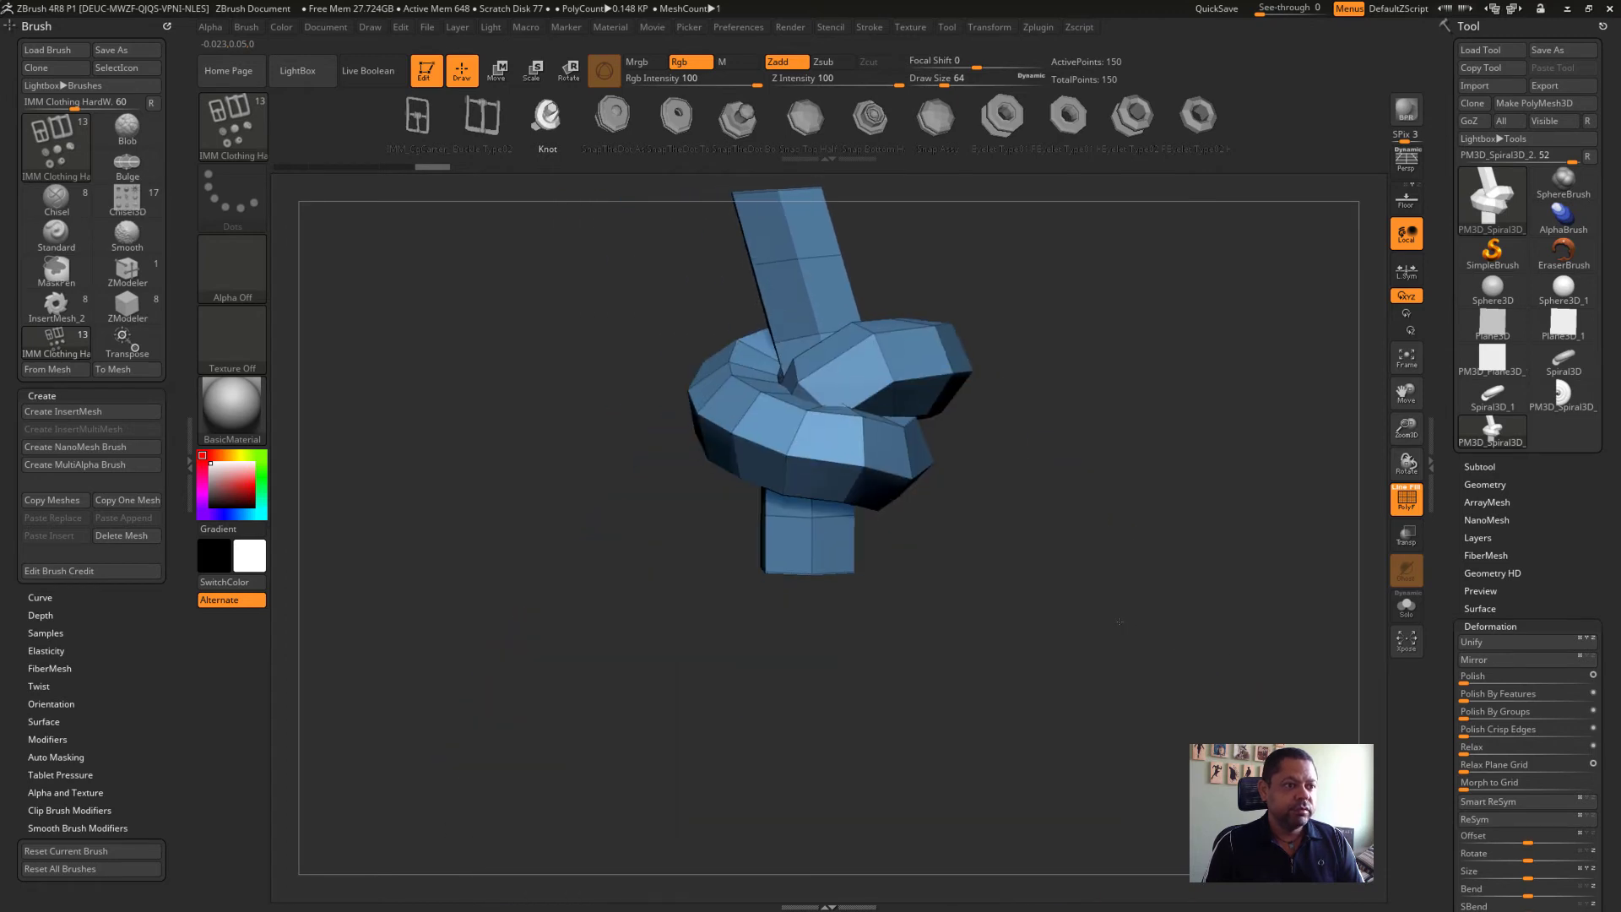
left_click_drag(1201, 643, 1193, 661)
left_click_drag(1094, 537, 1102, 519)
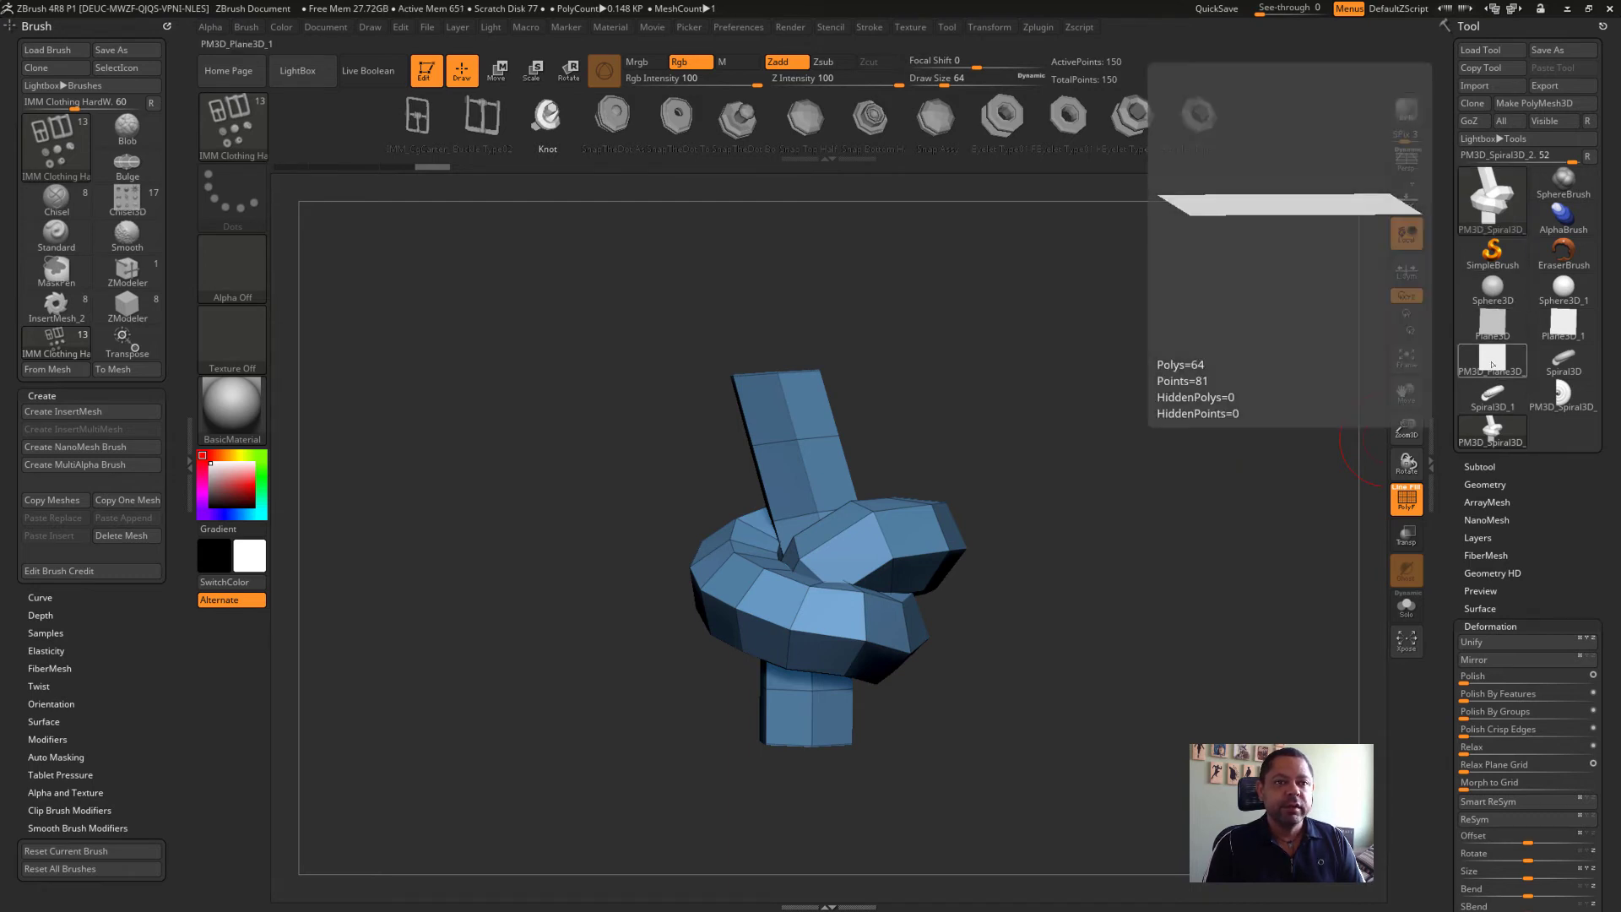
Draw the green 8x8 plane PM3D_Plane3D_1 on the canvas, make it editable, and view it straight-on
left_click(1492, 365)
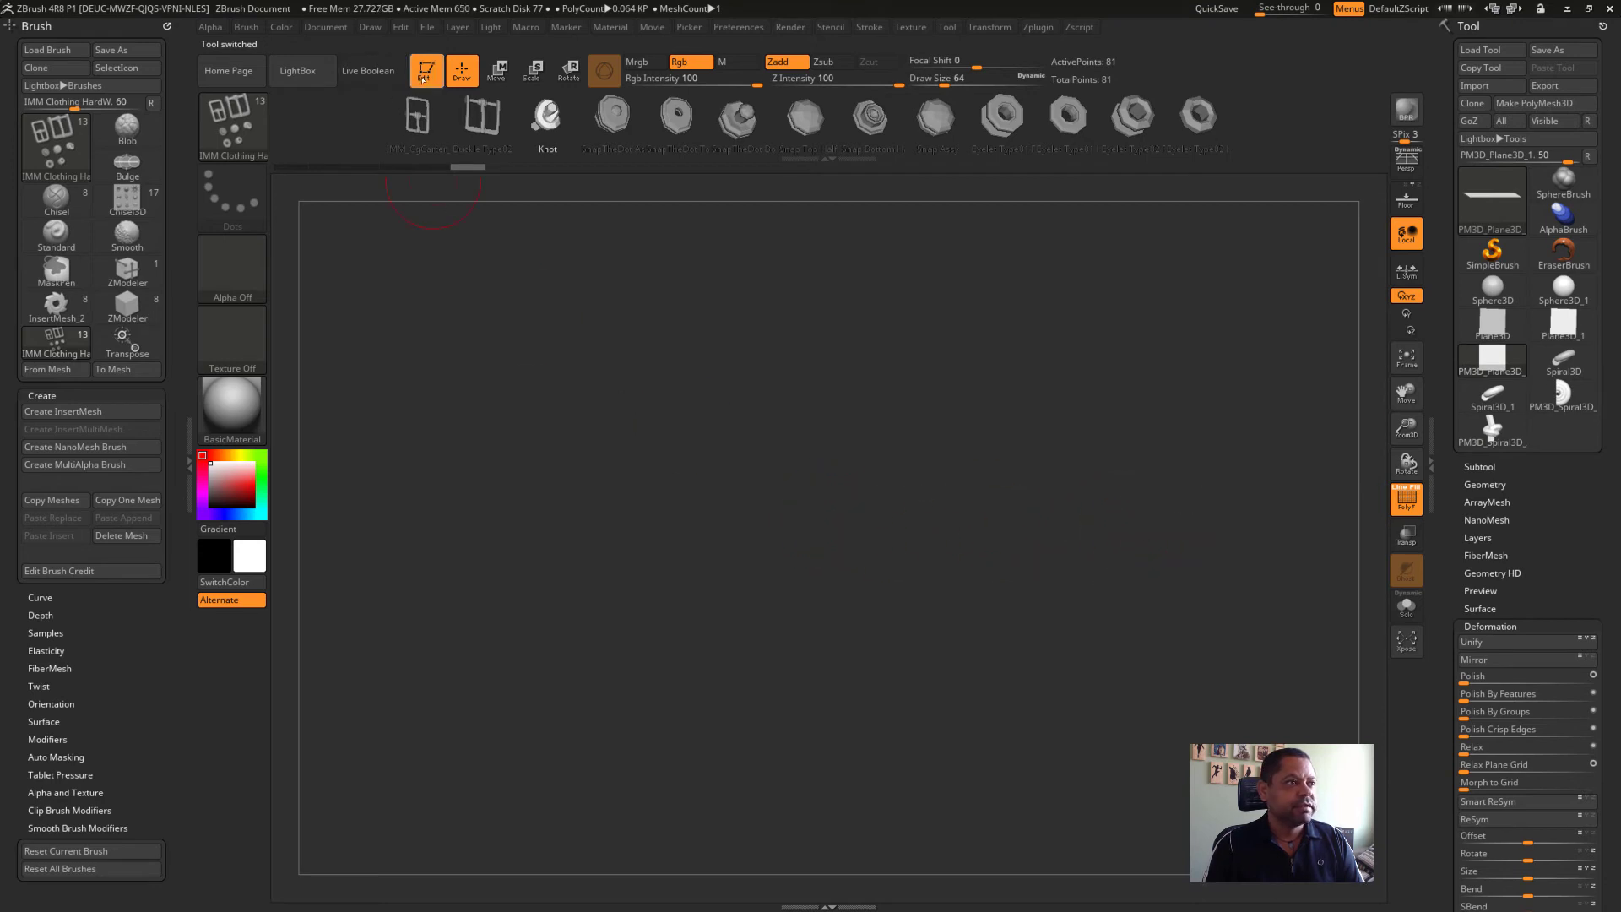
mouse_move(807, 495)
left_mouse_down()
mouse_move(839, 786)
mouse_move(473, 118)
left_mouse_up()
key("t")
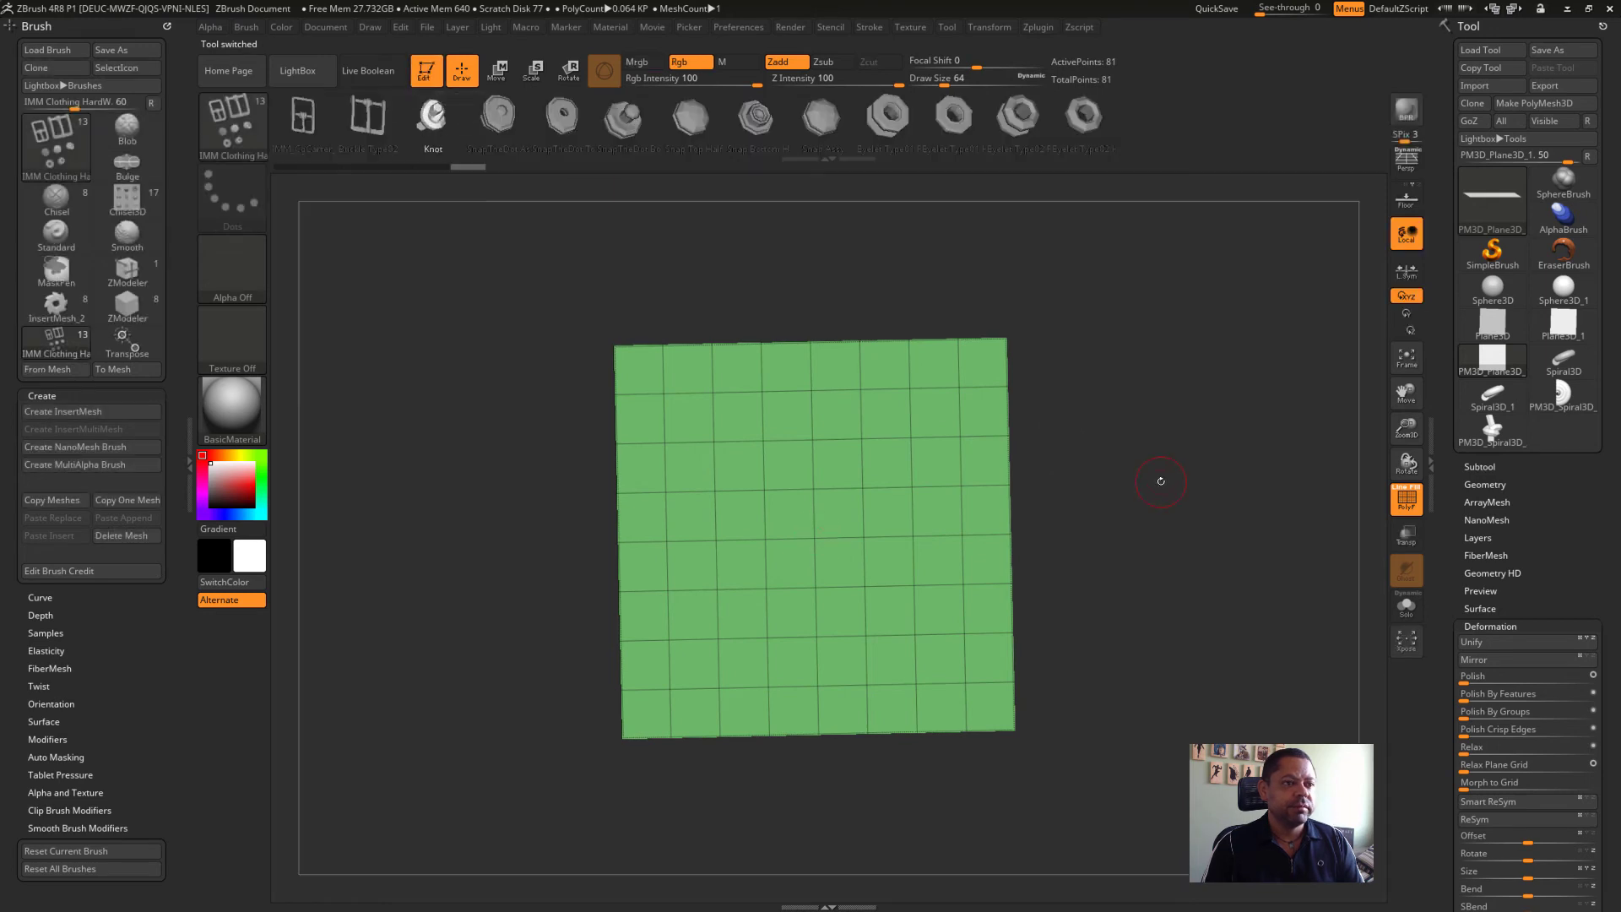
left_click_drag(1145, 536, 1187, 535)
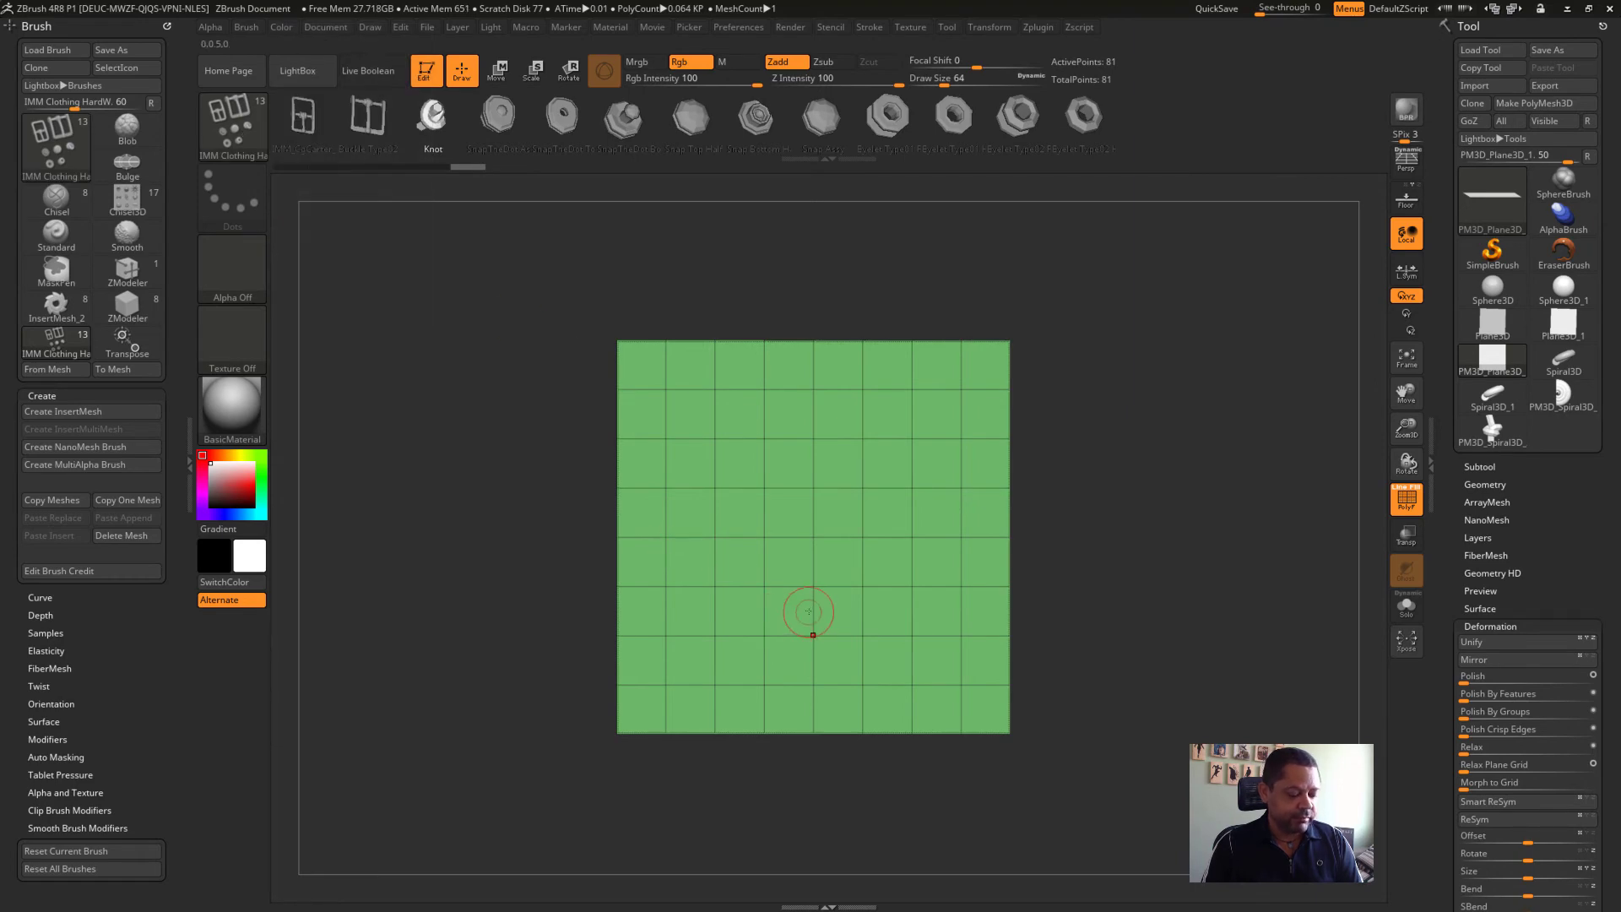
Select the ZModeler brush (B, Z, M) and choose PM3D_Spiral3D as its insert mesh
key("b")
key("z")
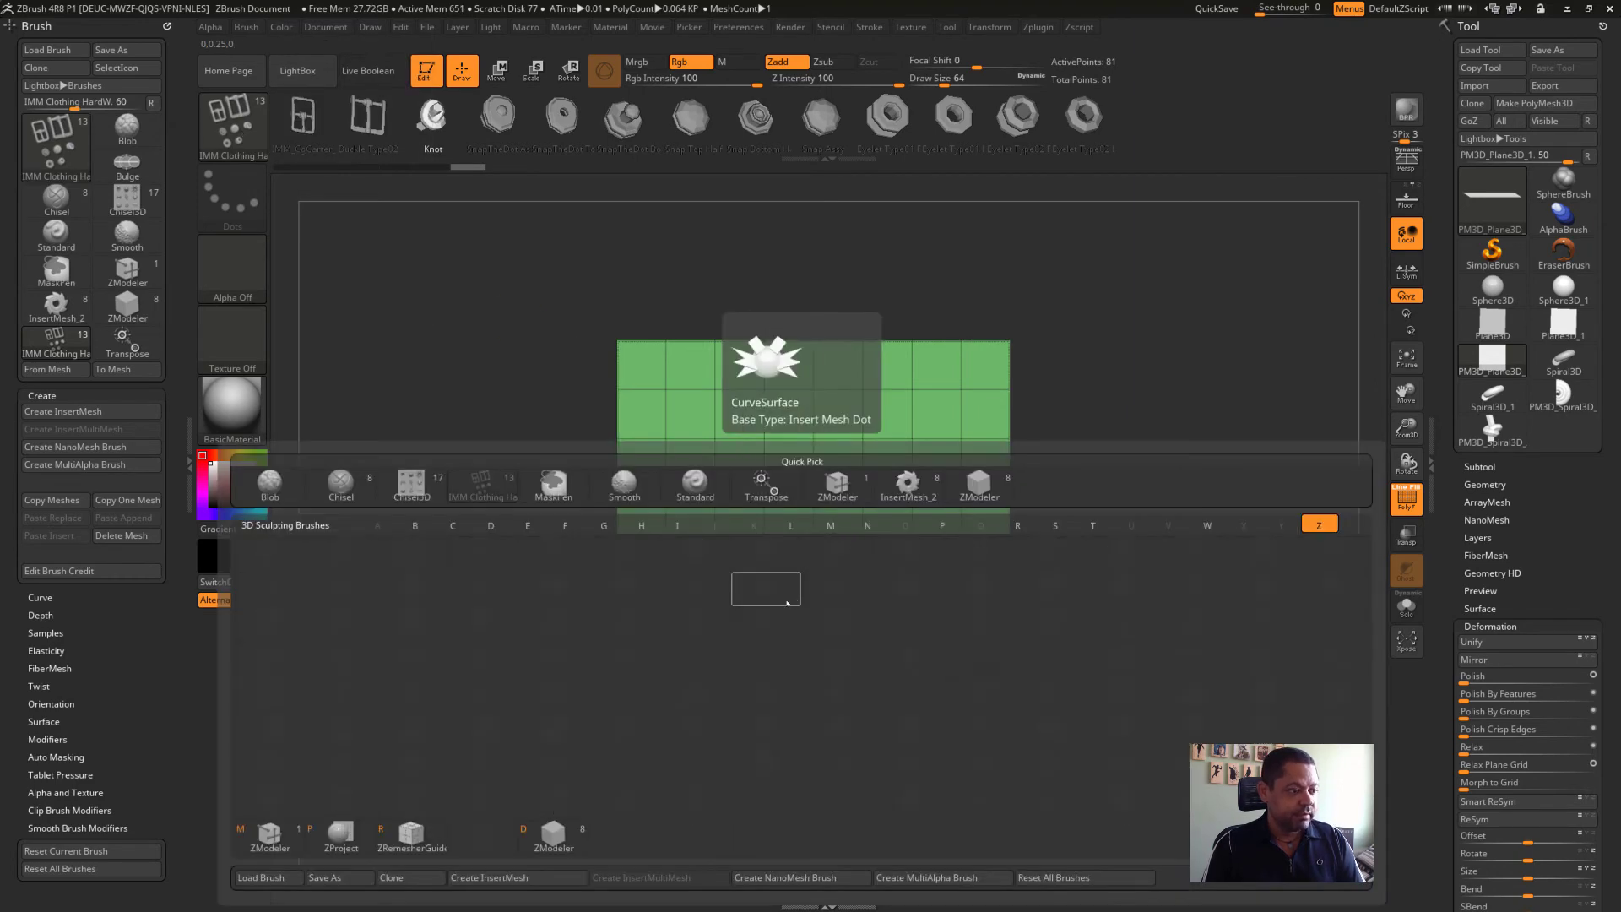
key("m")
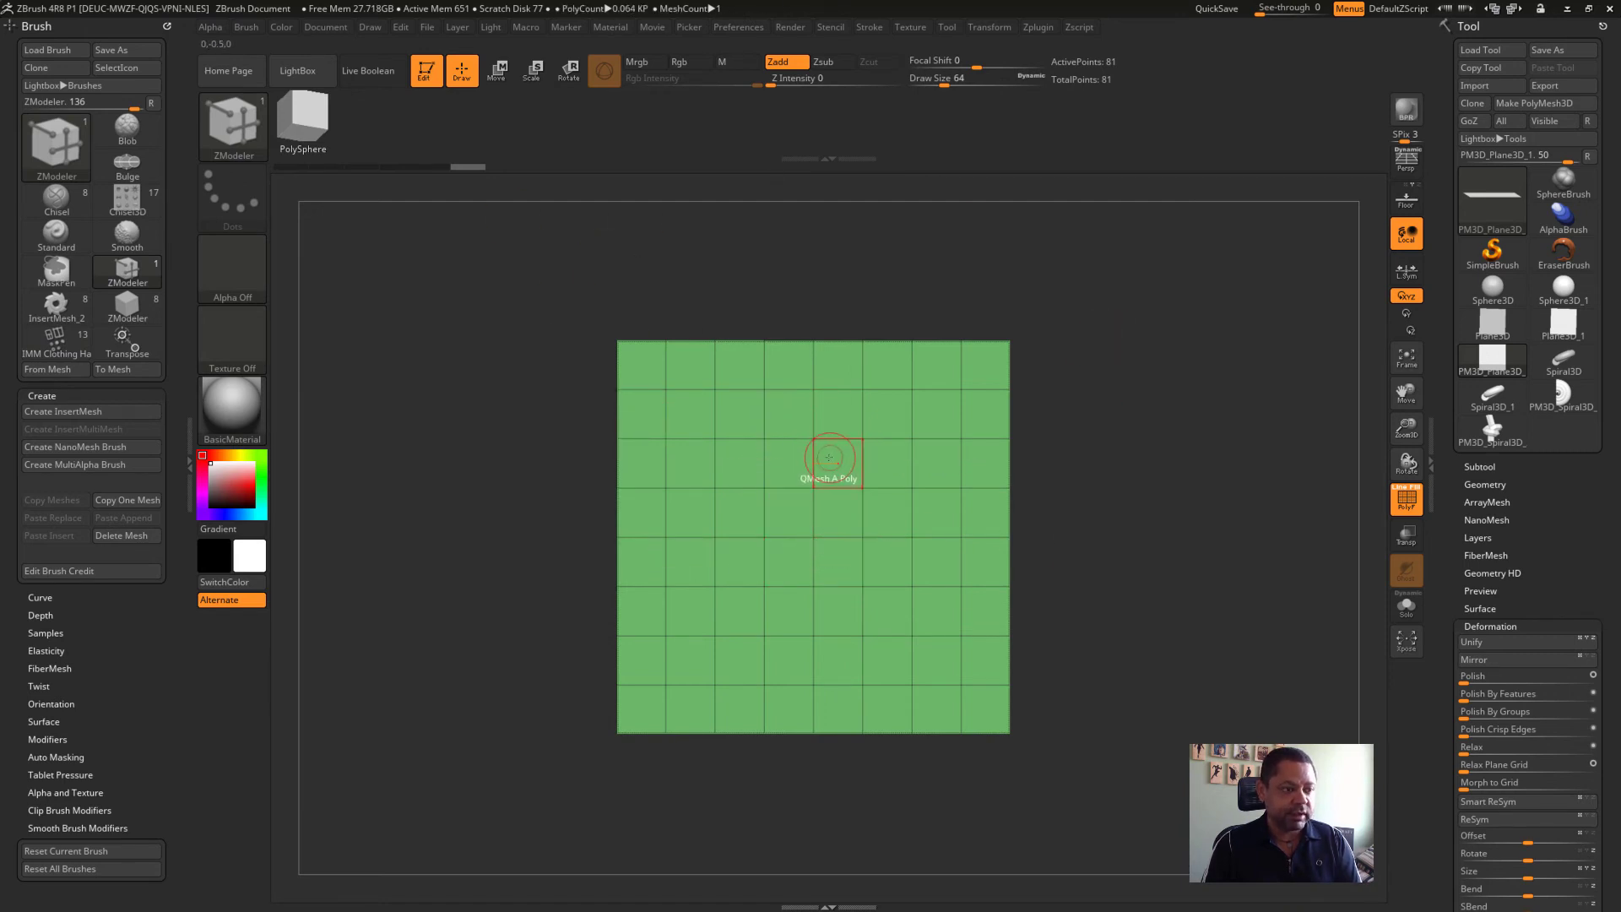
key("F1")
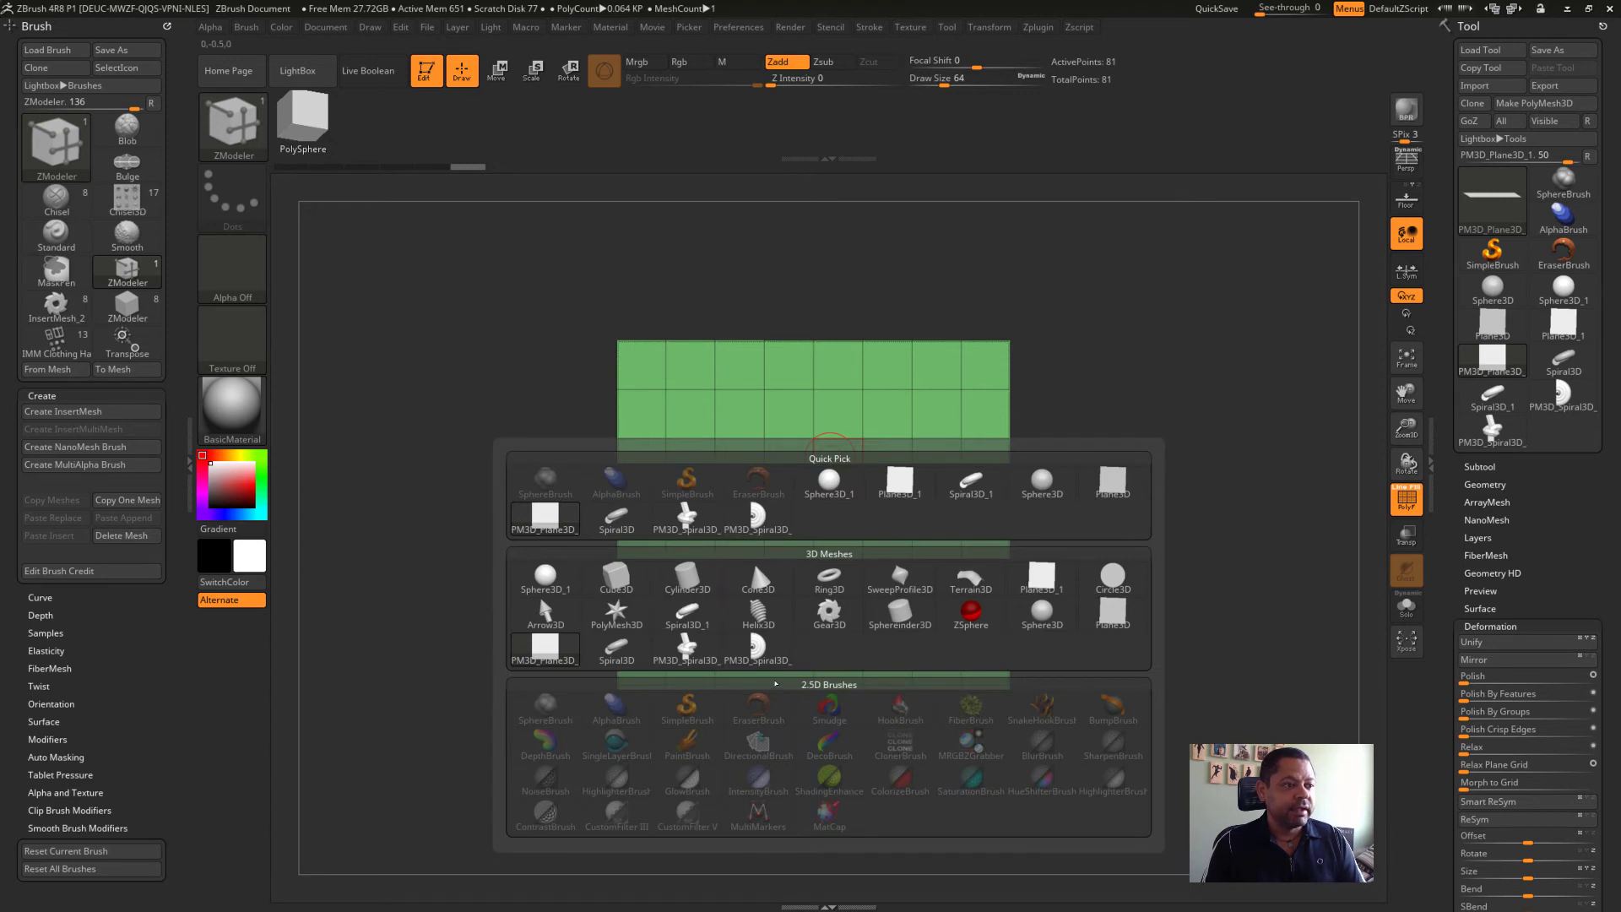
mouse_move(686, 649)
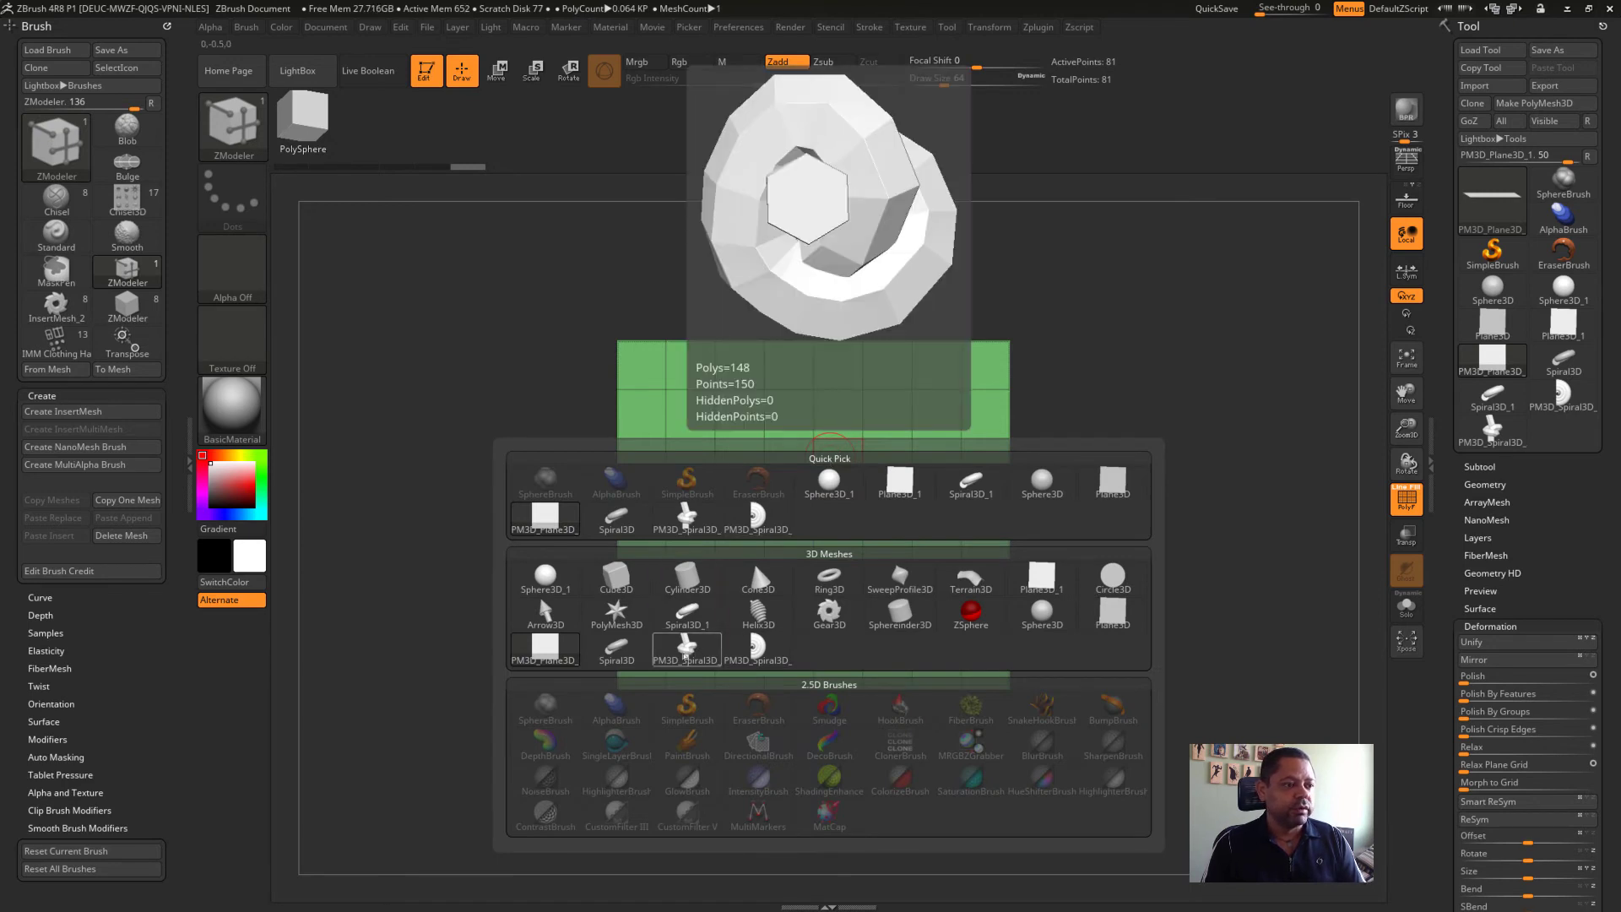
left_click(684, 654)
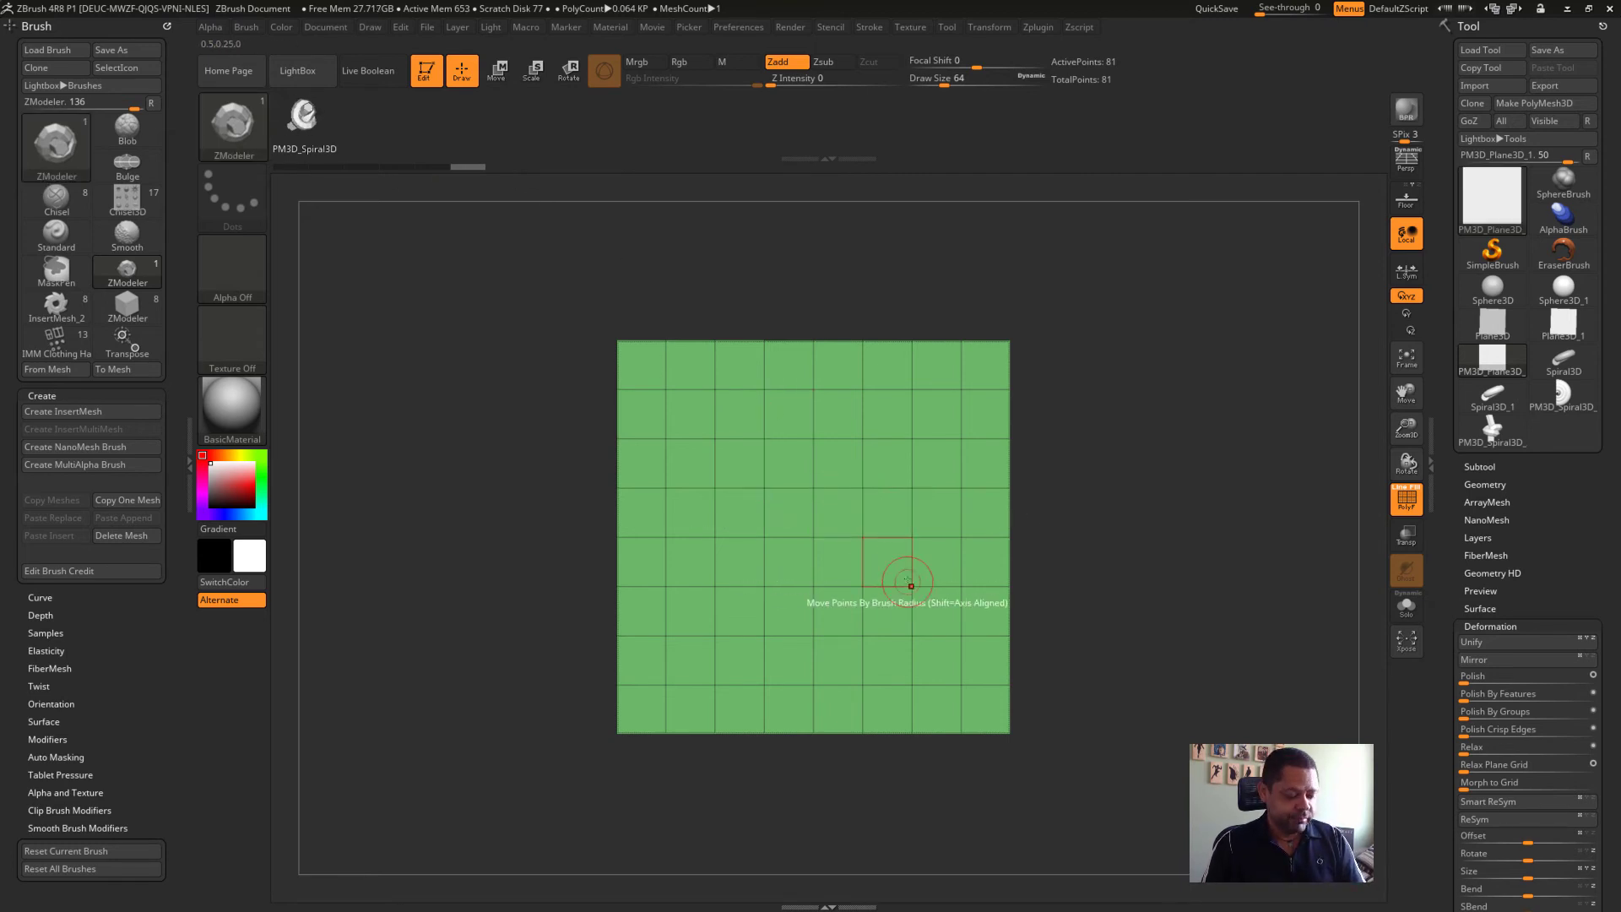
Set the ZModeler polygon action to Insert NanoMesh with target Polygroup All
key("space")
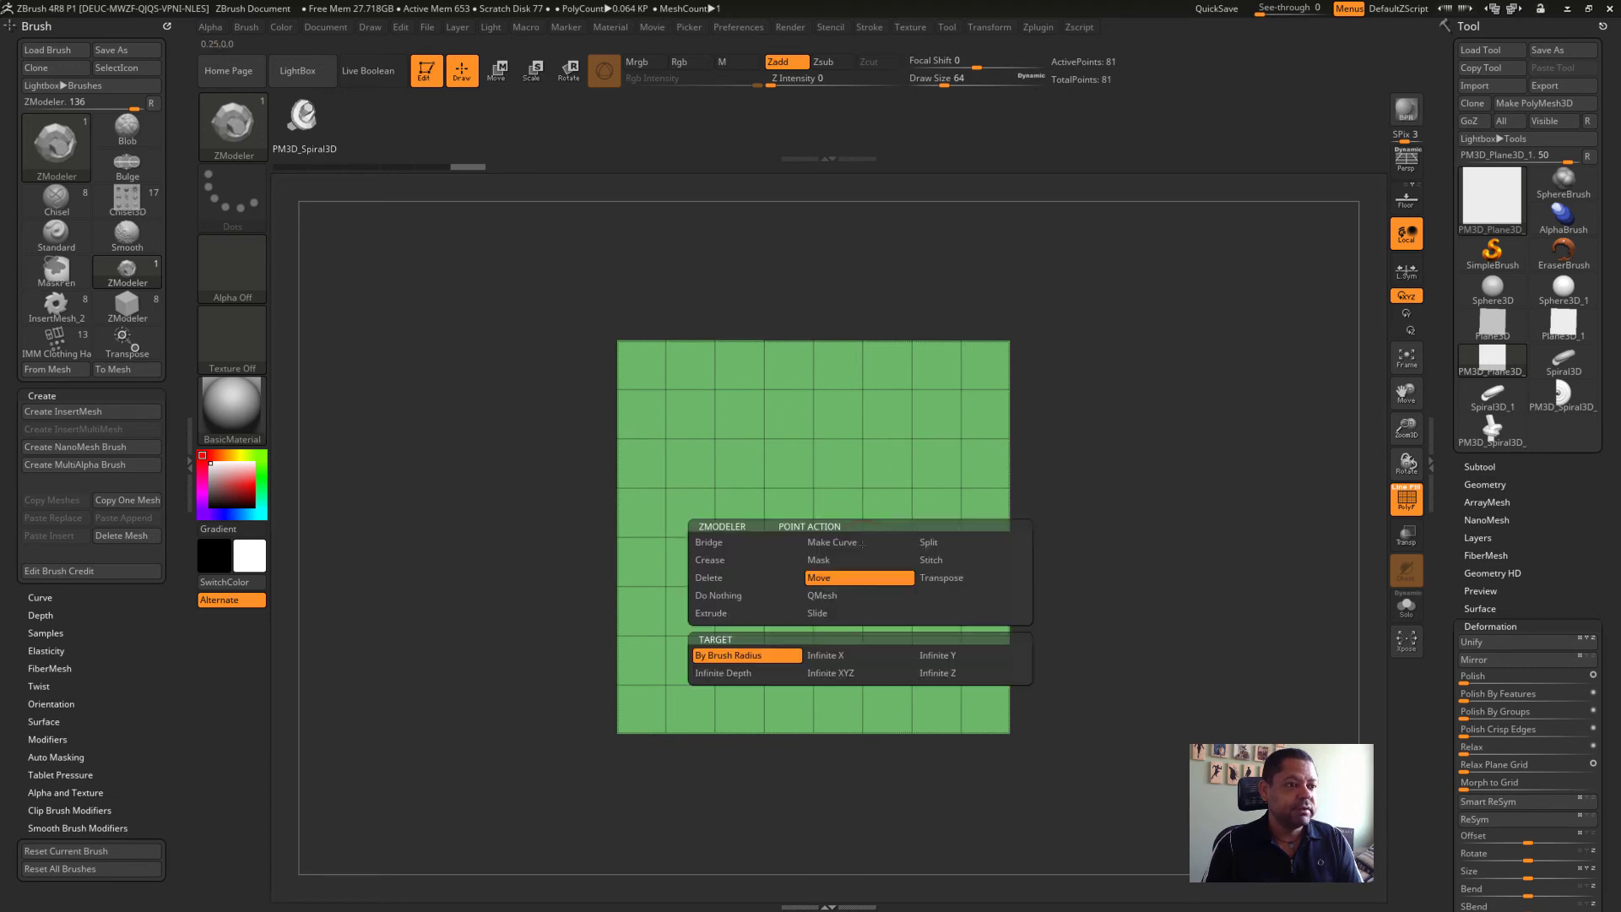
left_click(862, 543)
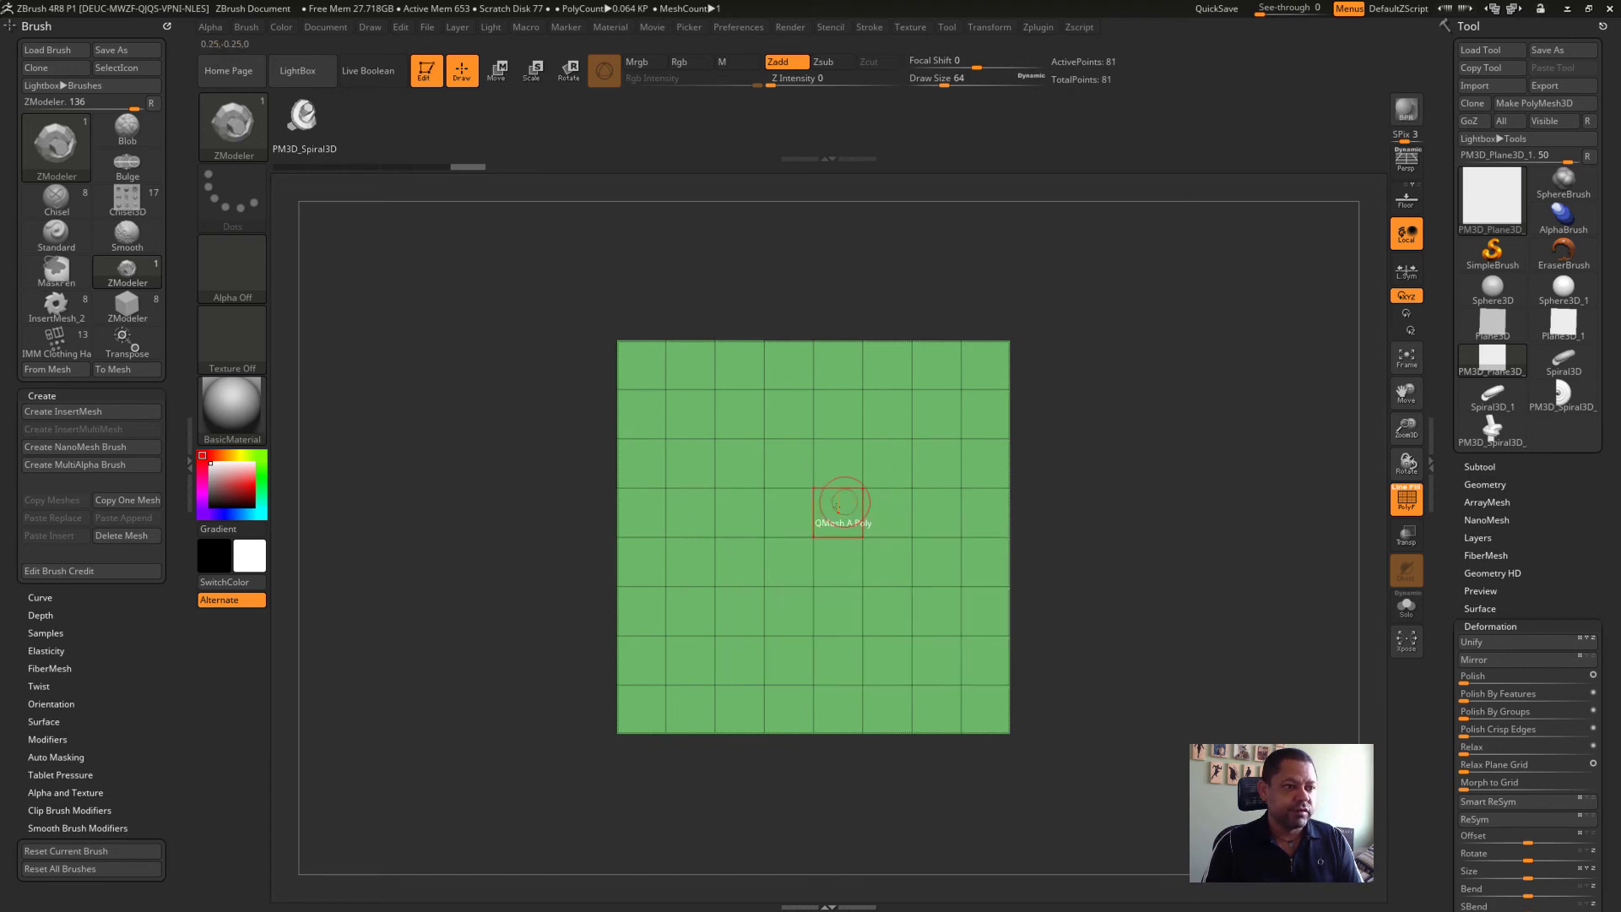
key("space")
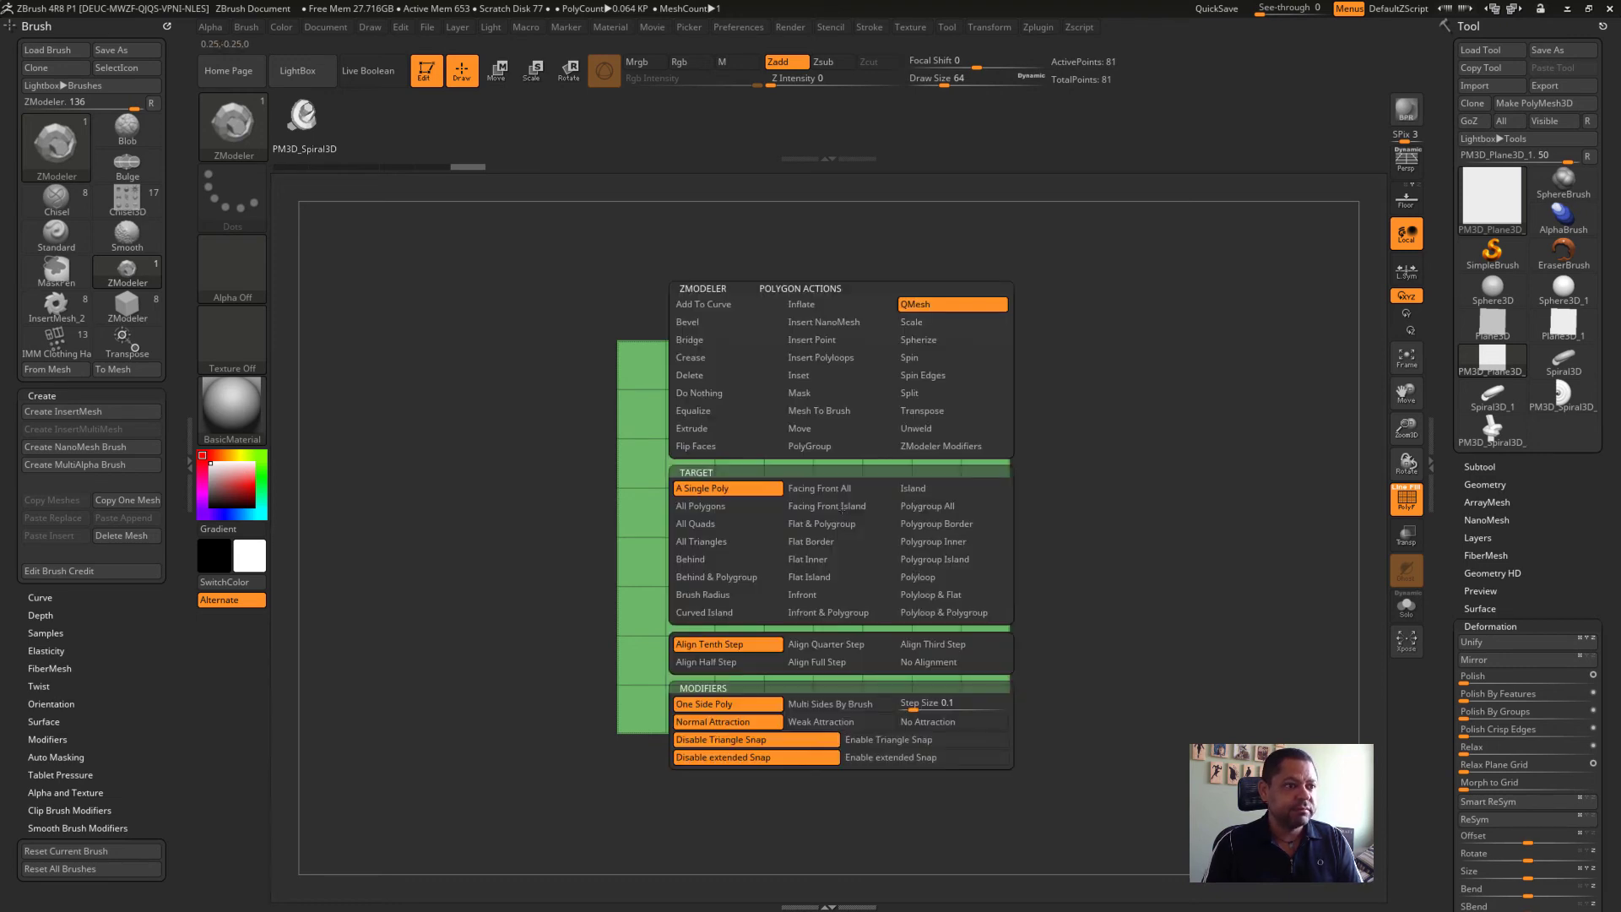
left_click(841, 322)
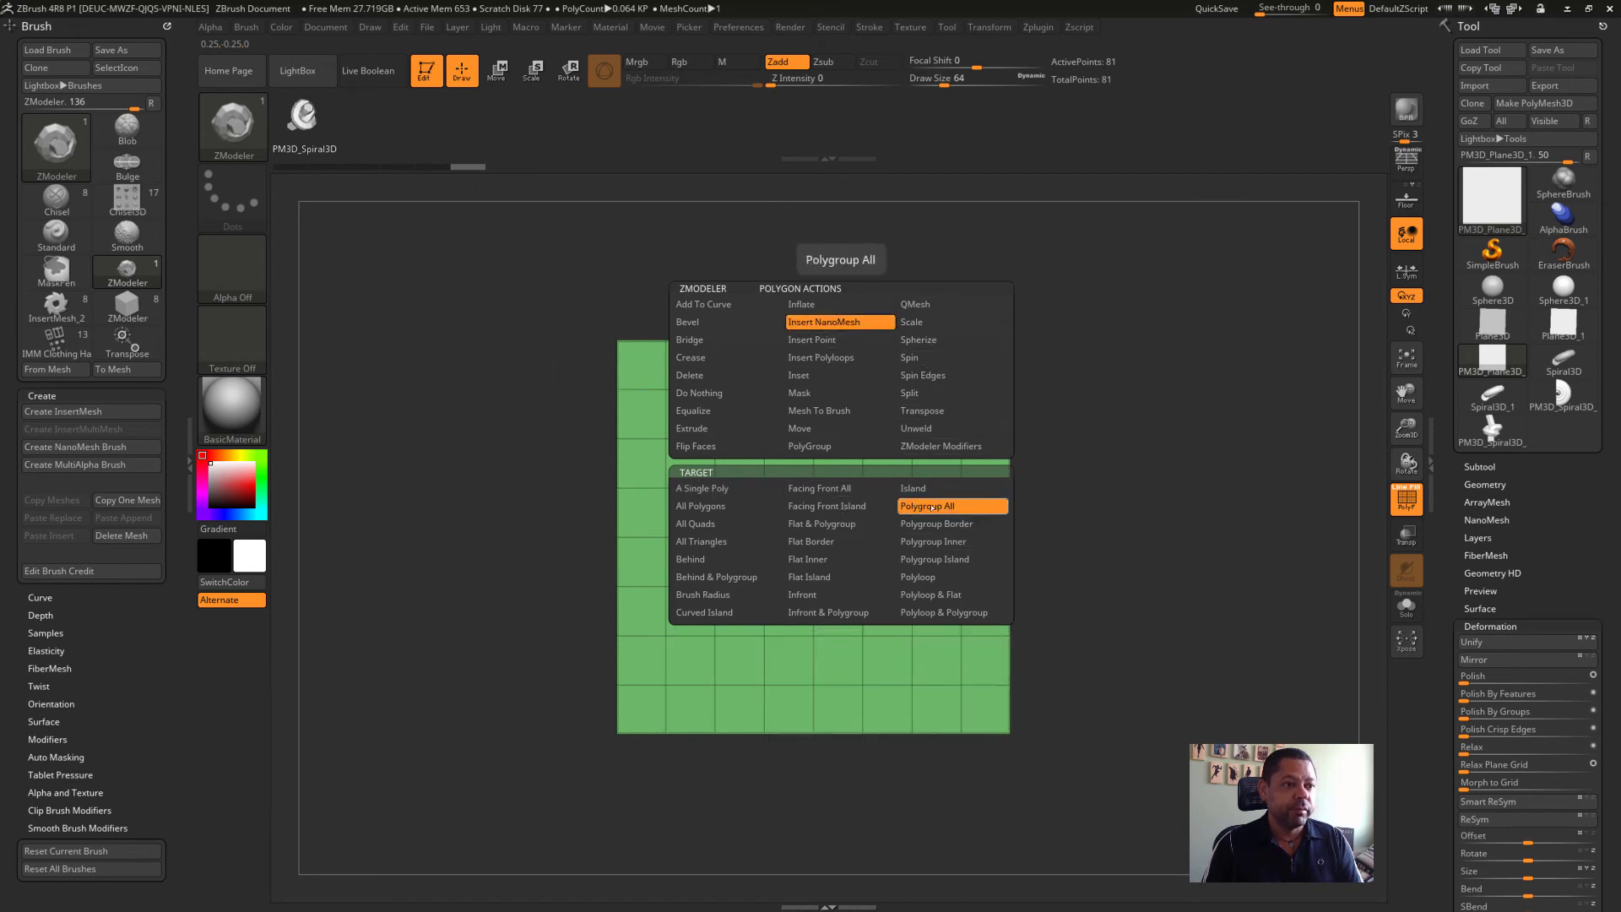
left_click(951, 506)
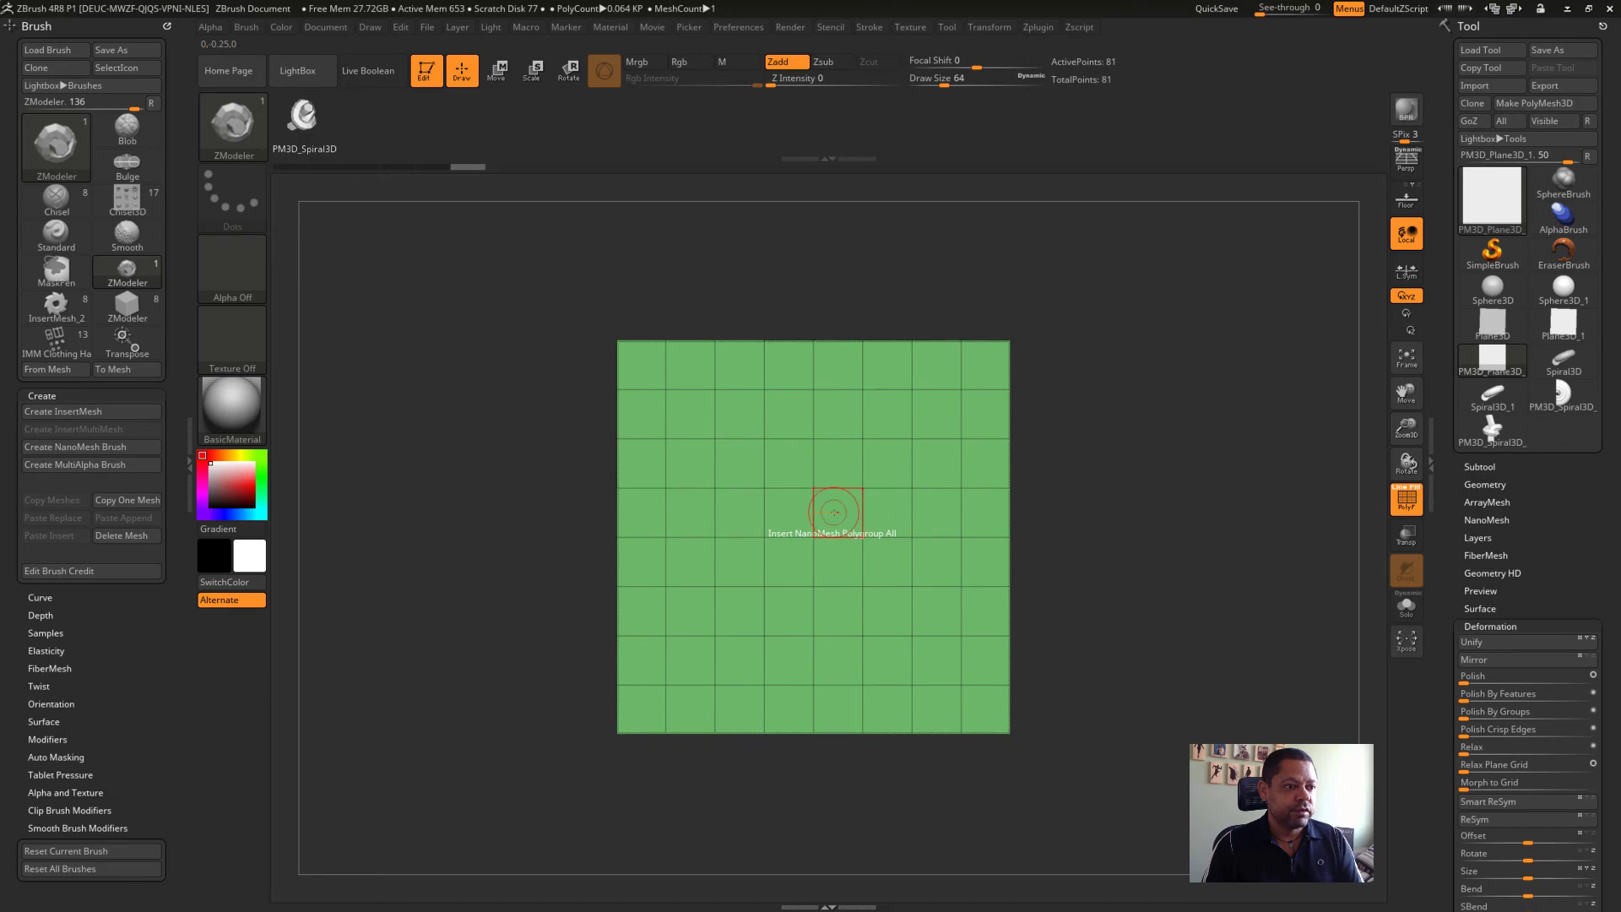
Fill the plane with 64 half-spiral NanoMesh instances, inspect them, then undo the fill
left_click(834, 512)
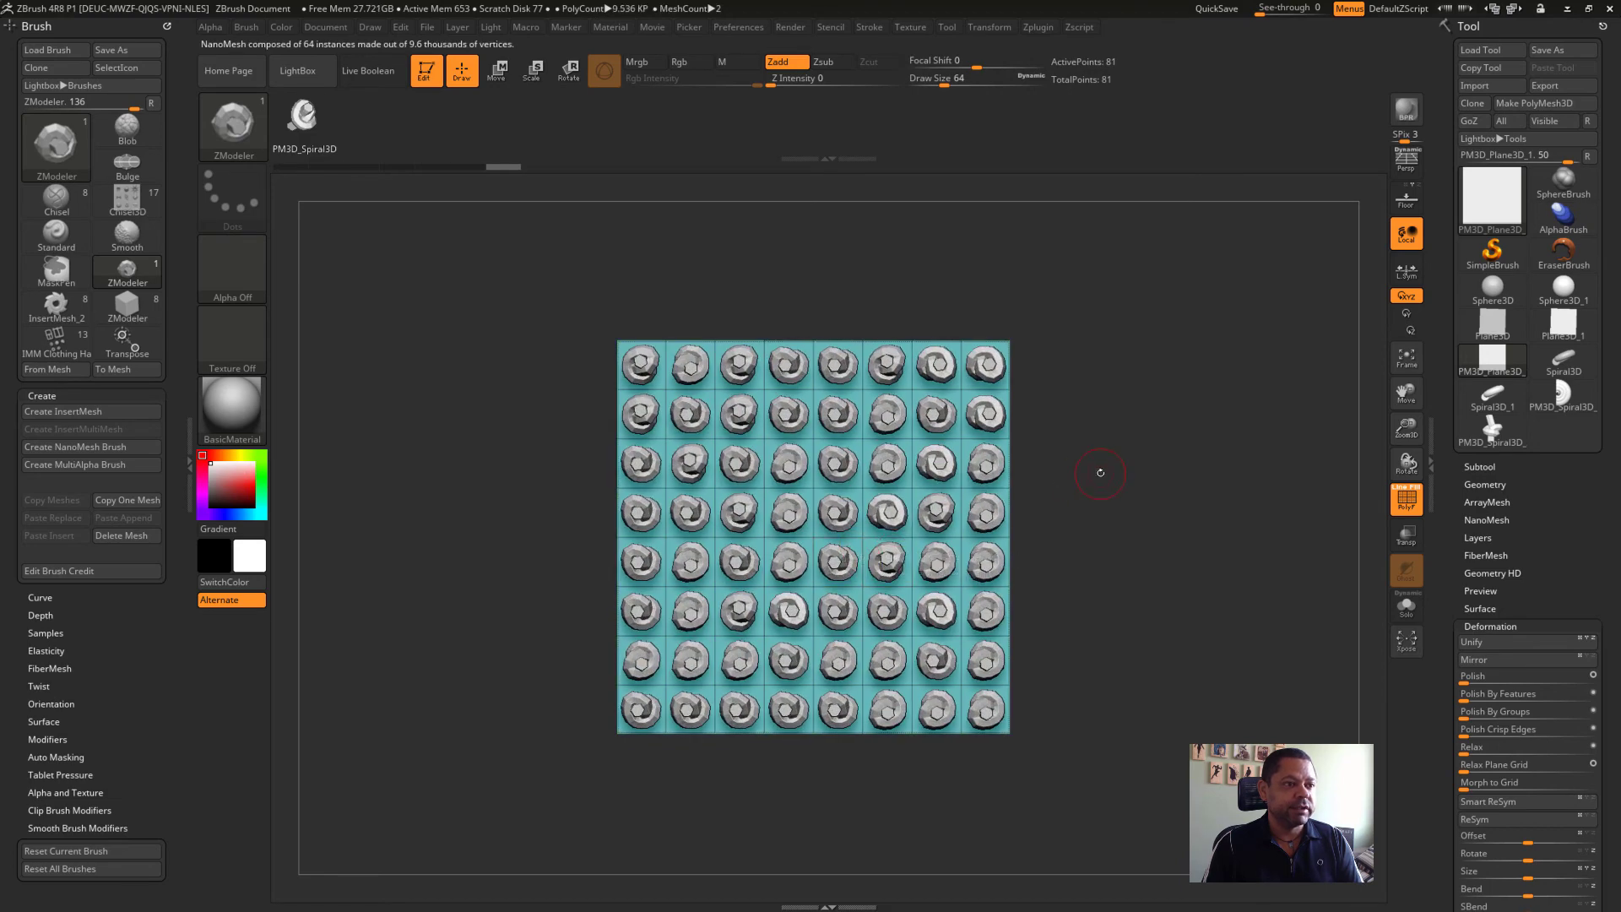
mouse_move(1100, 473)
left_mouse_down()
mouse_move(1102, 498)
mouse_move(1111, 465)
left_mouse_up()
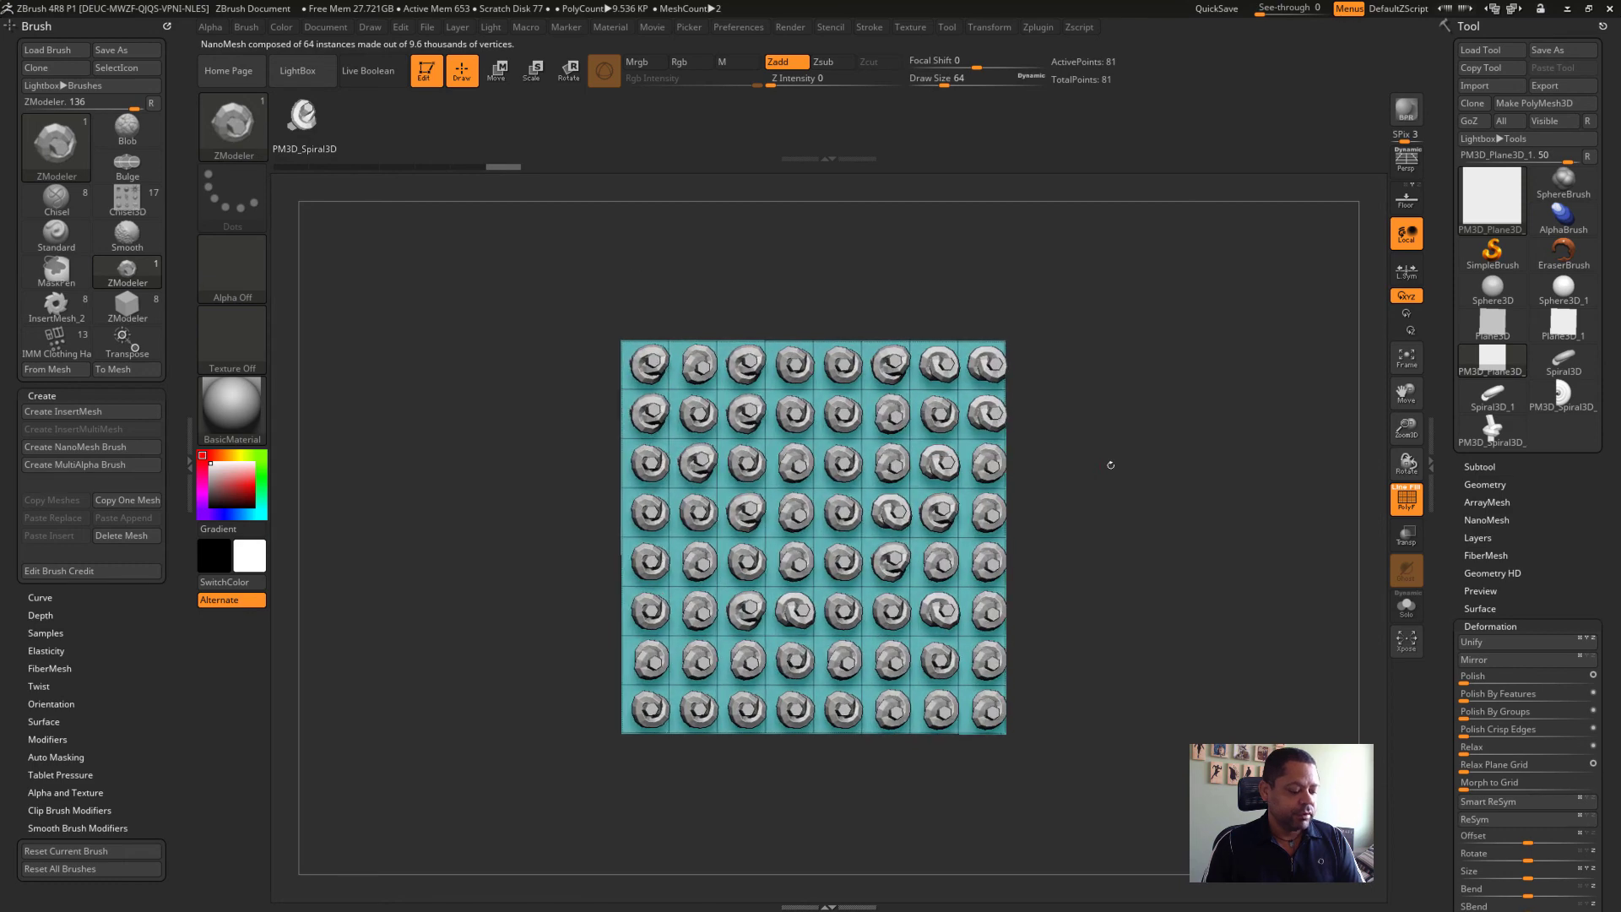
key("ctrl+z")
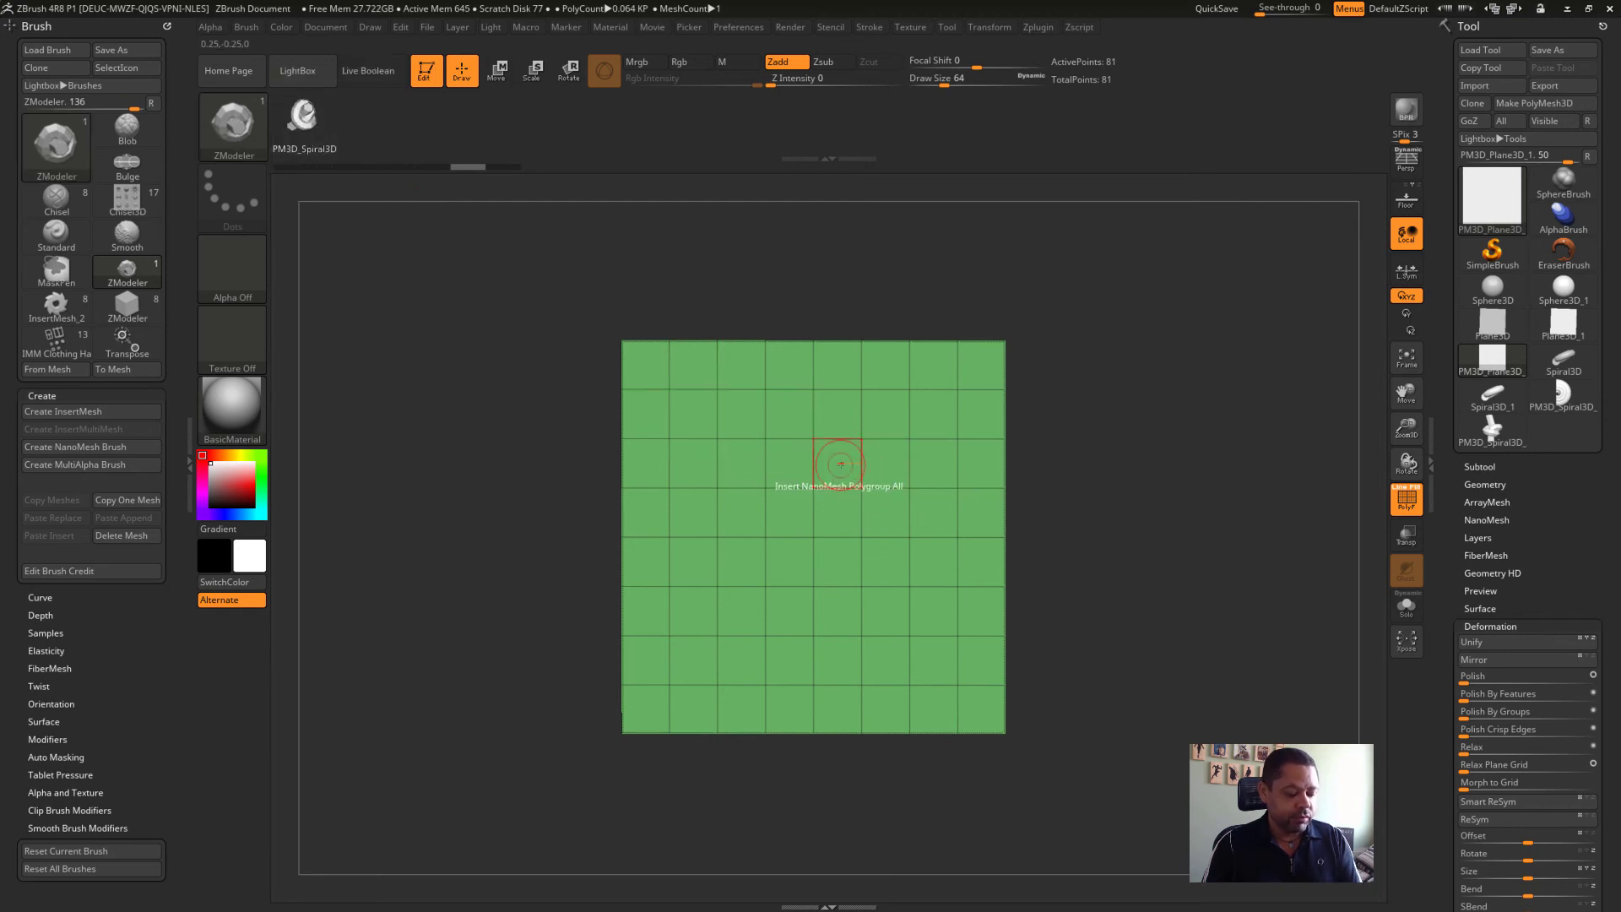
Choose the half-spiral PM3D_Spiral3D_ as the ZModeler insert mesh
key("space")
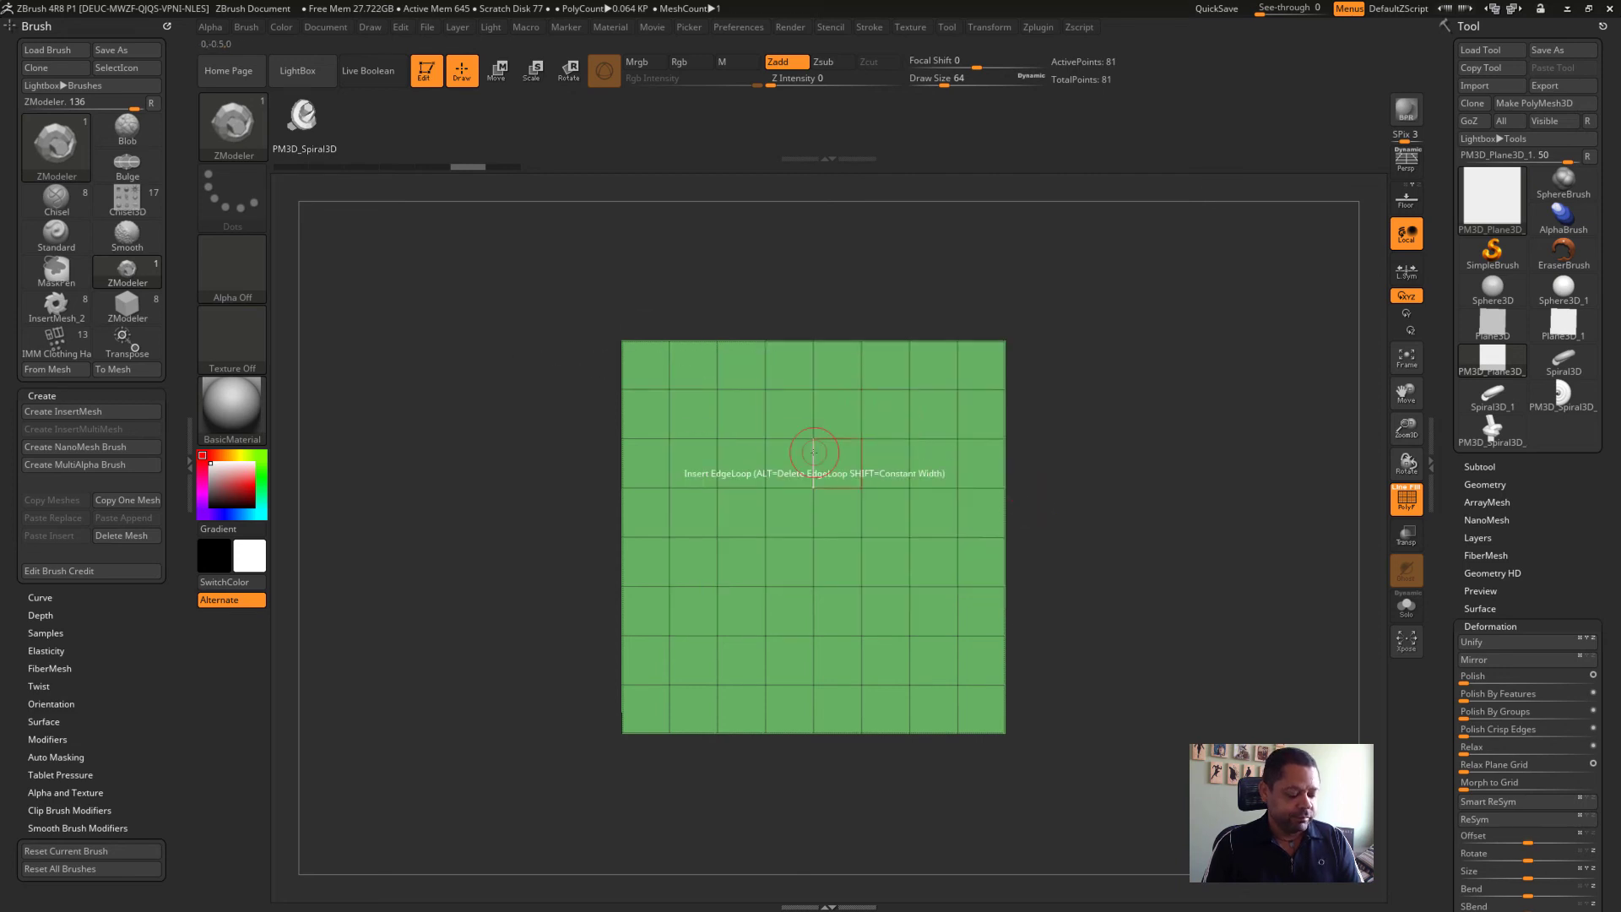
key("F1")
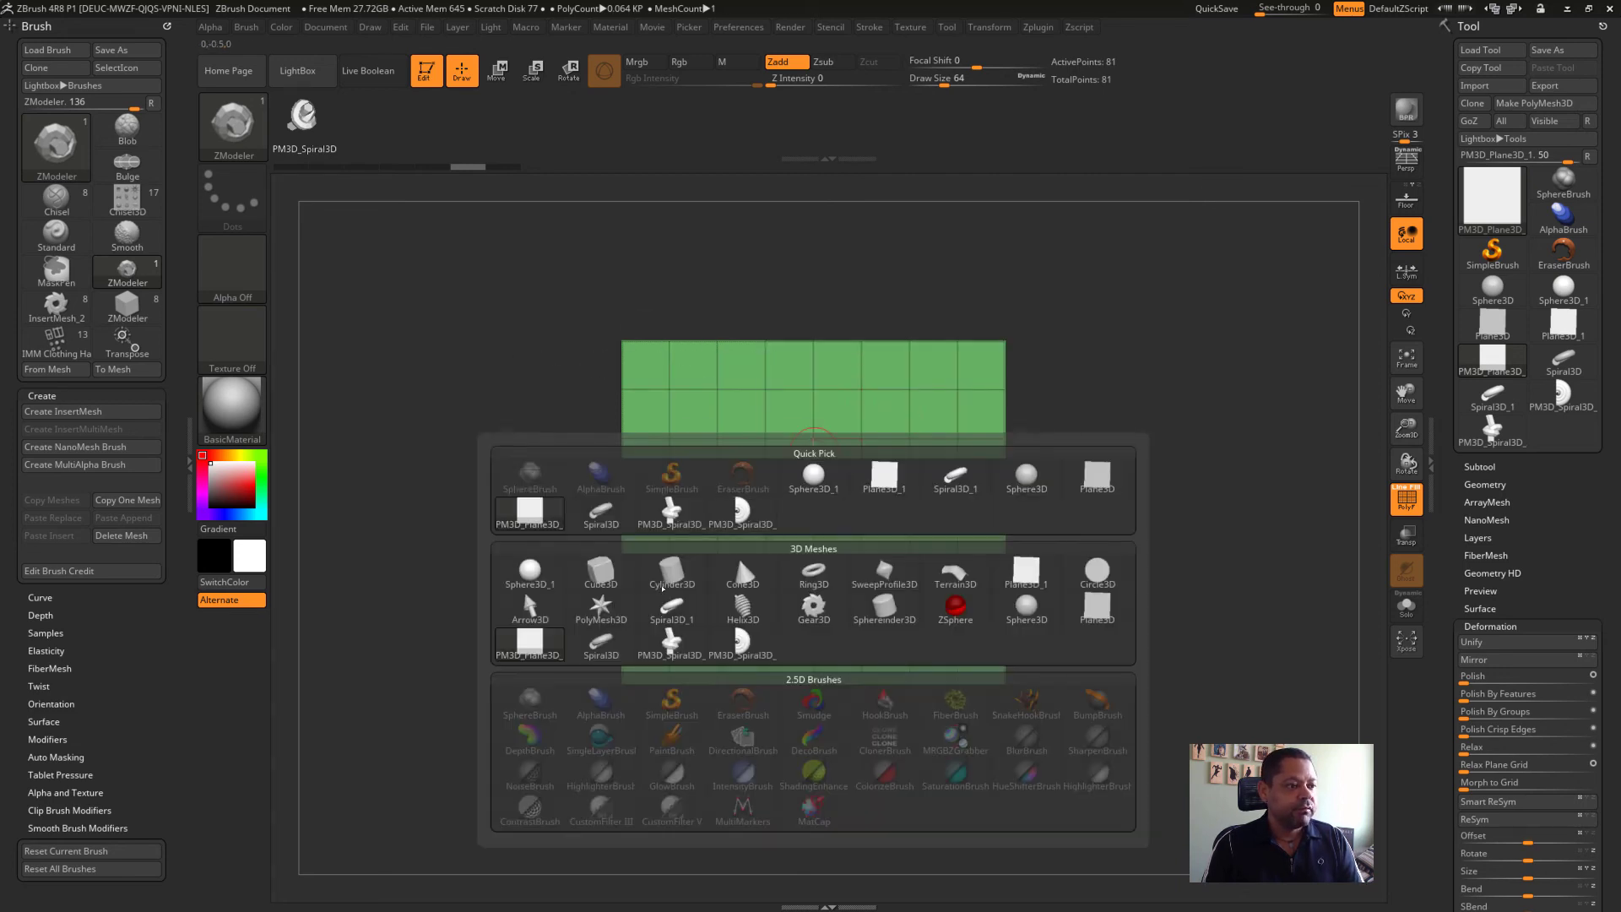
mouse_move(741, 643)
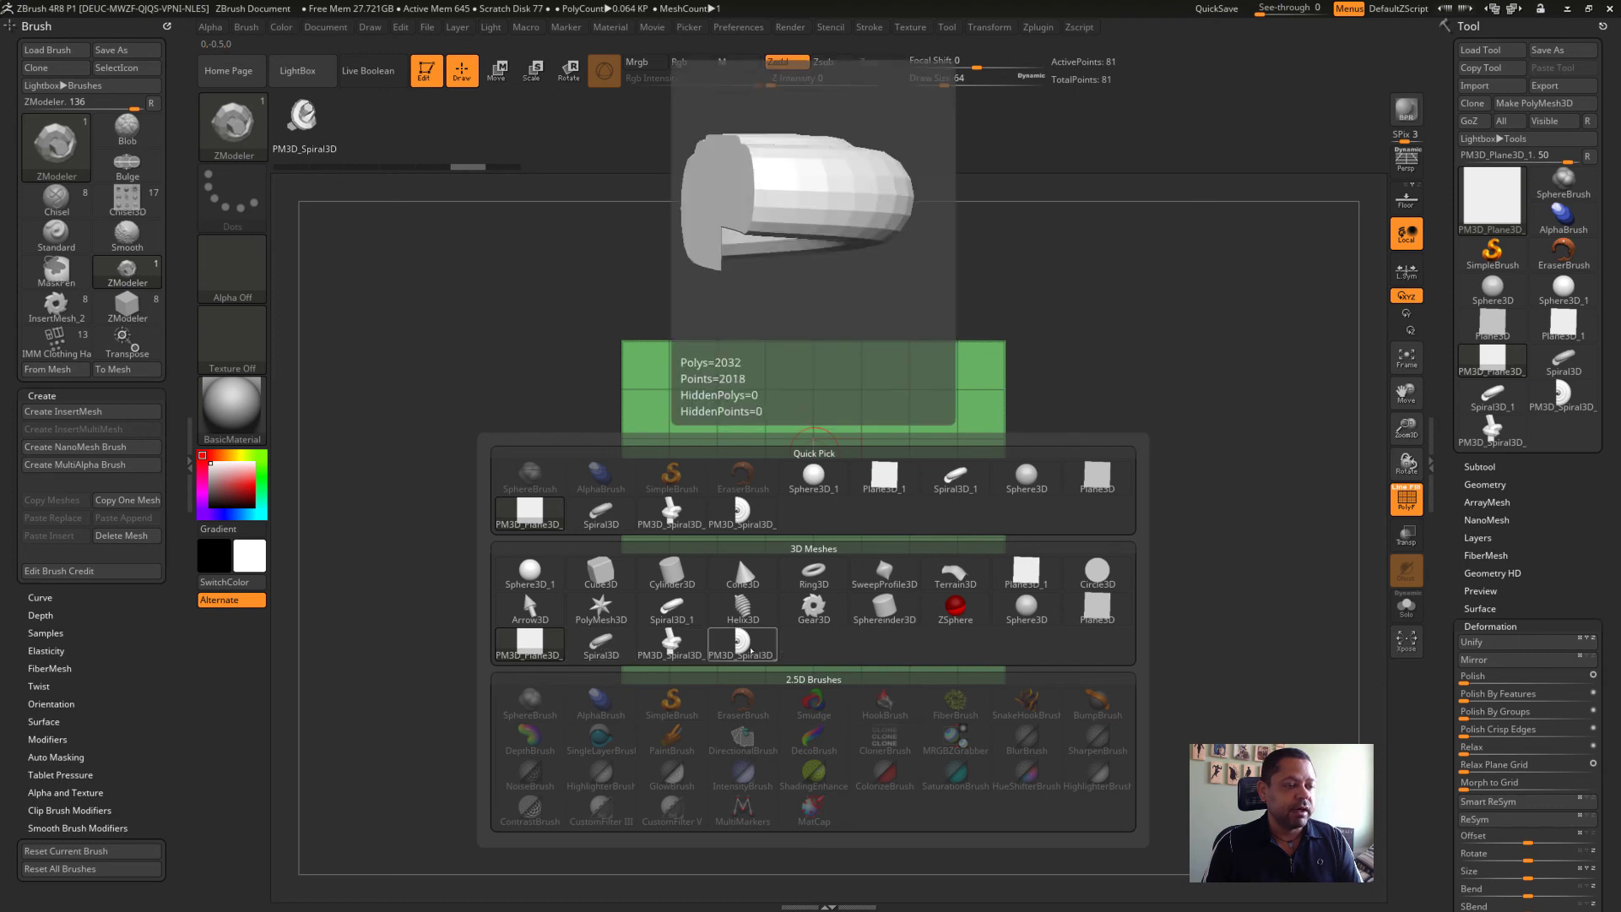
left_click(746, 646)
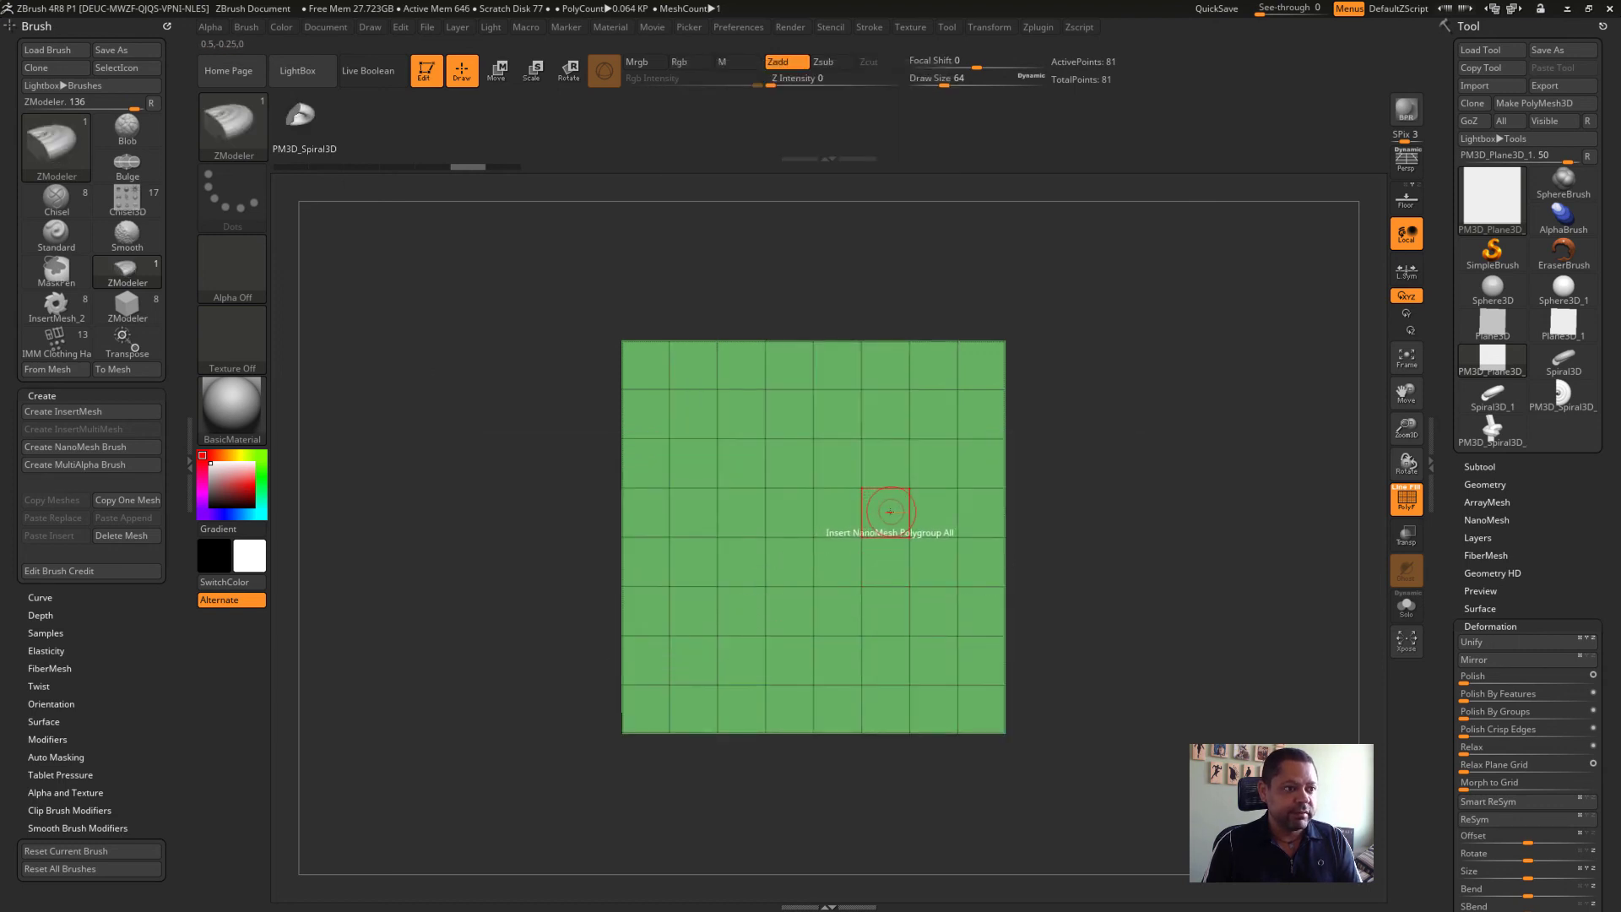
Insert half-spiral NanoMeshes on all 64 plane polygons with Polygroup All, then inspect them
key("space")
left_click(964, 504)
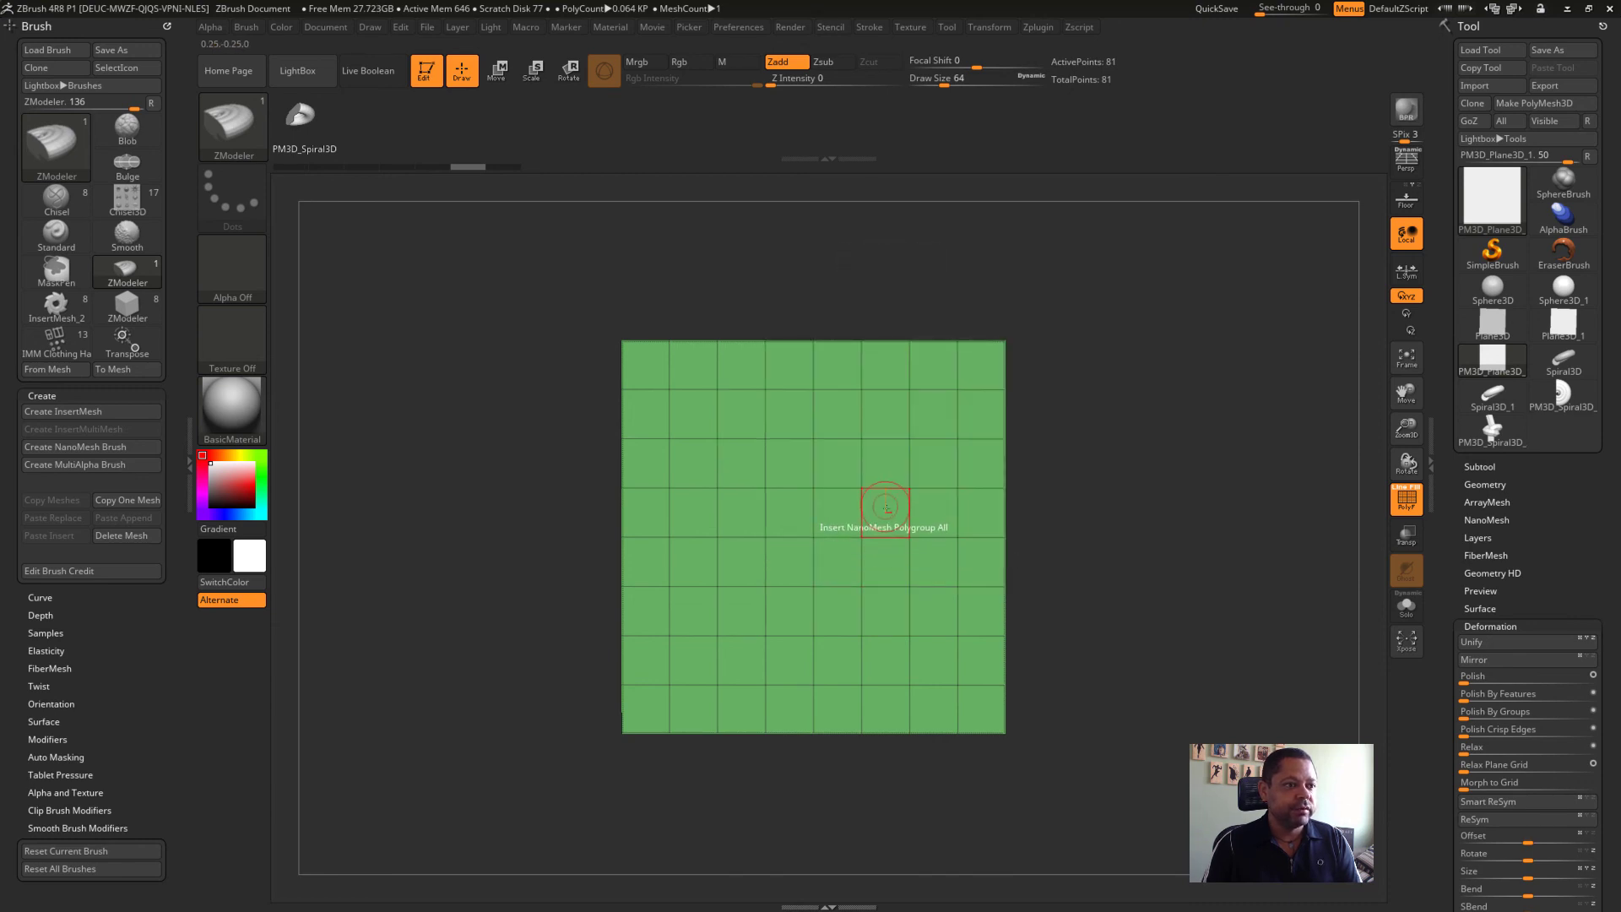
left_click(897, 524)
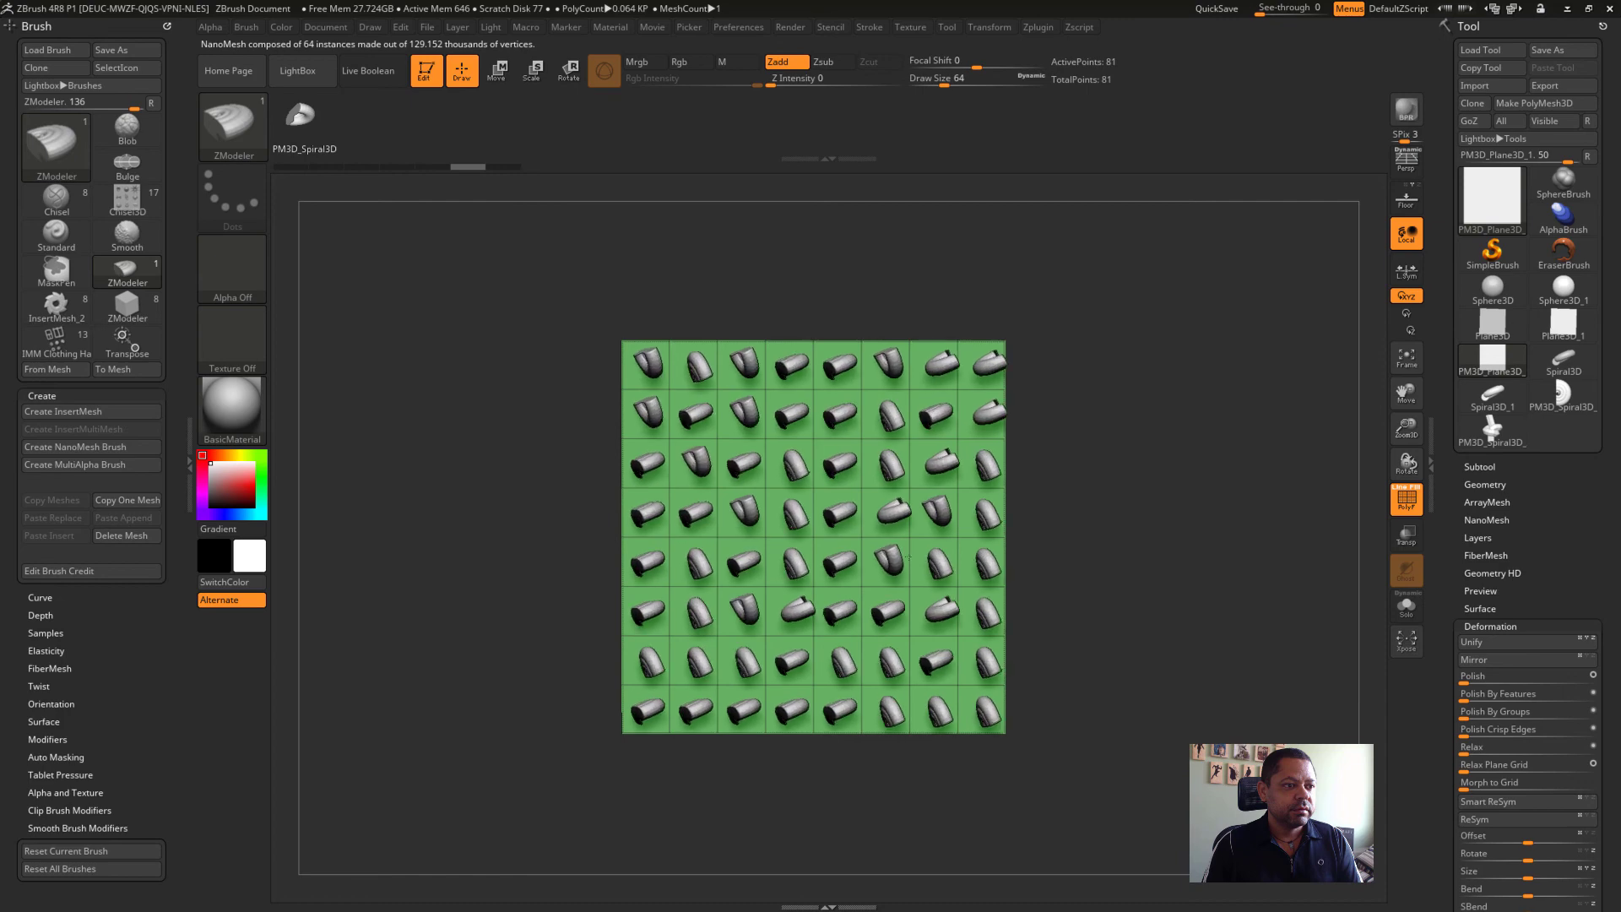
mouse_move(1089, 479)
left_mouse_down()
mouse_move(1091, 510)
mouse_move(1087, 480)
mouse_move(1149, 500)
left_mouse_up()
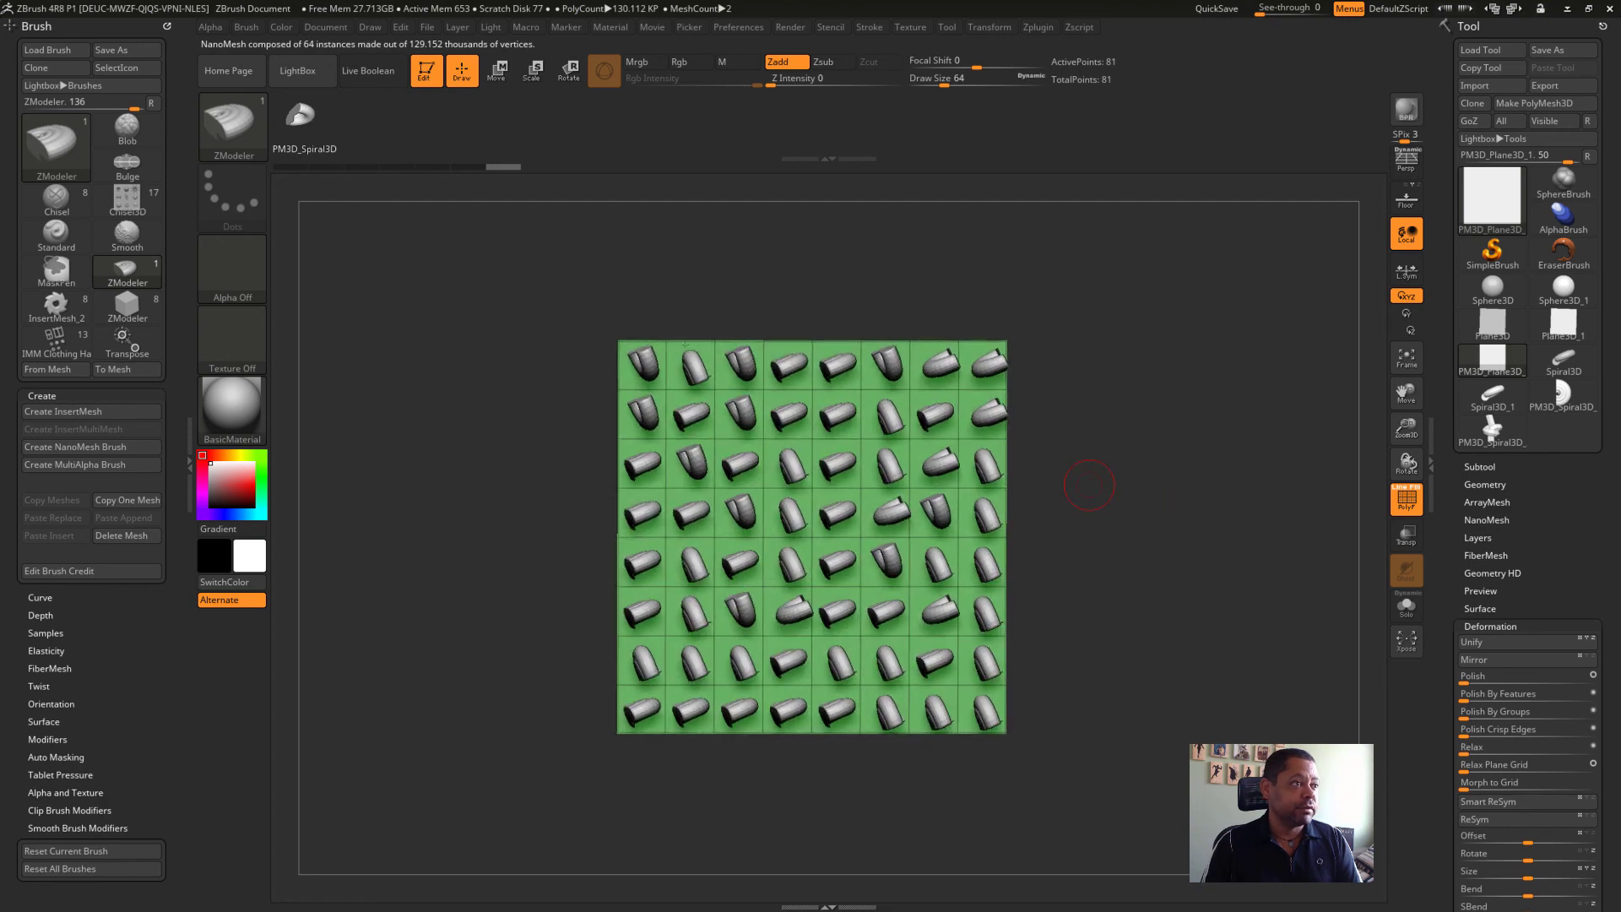
left_click(232, 126)
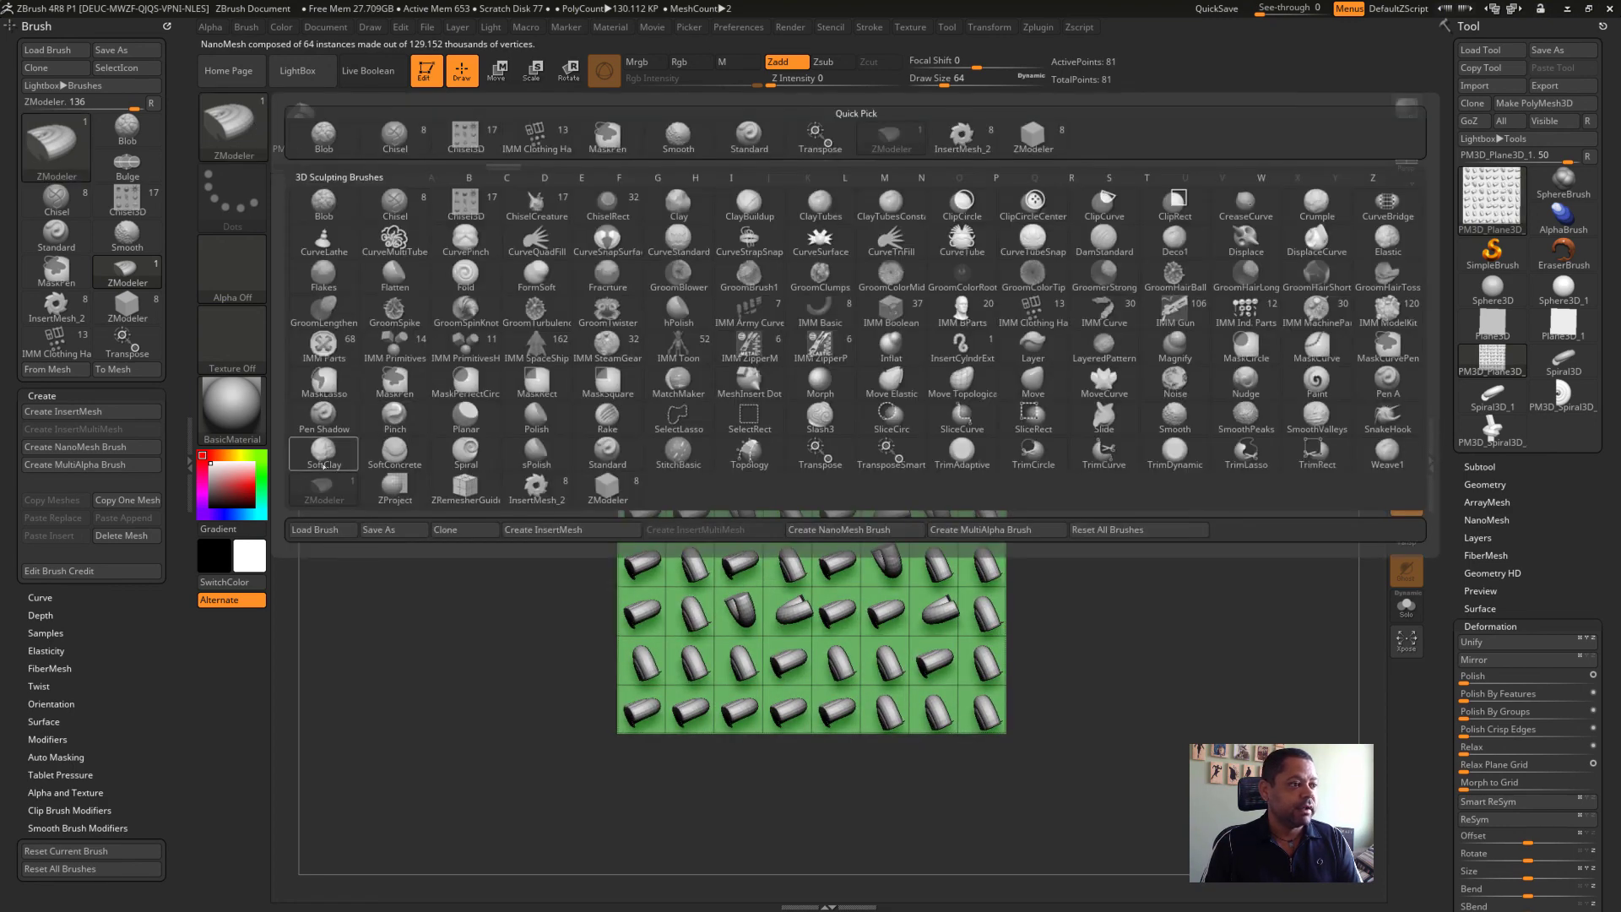